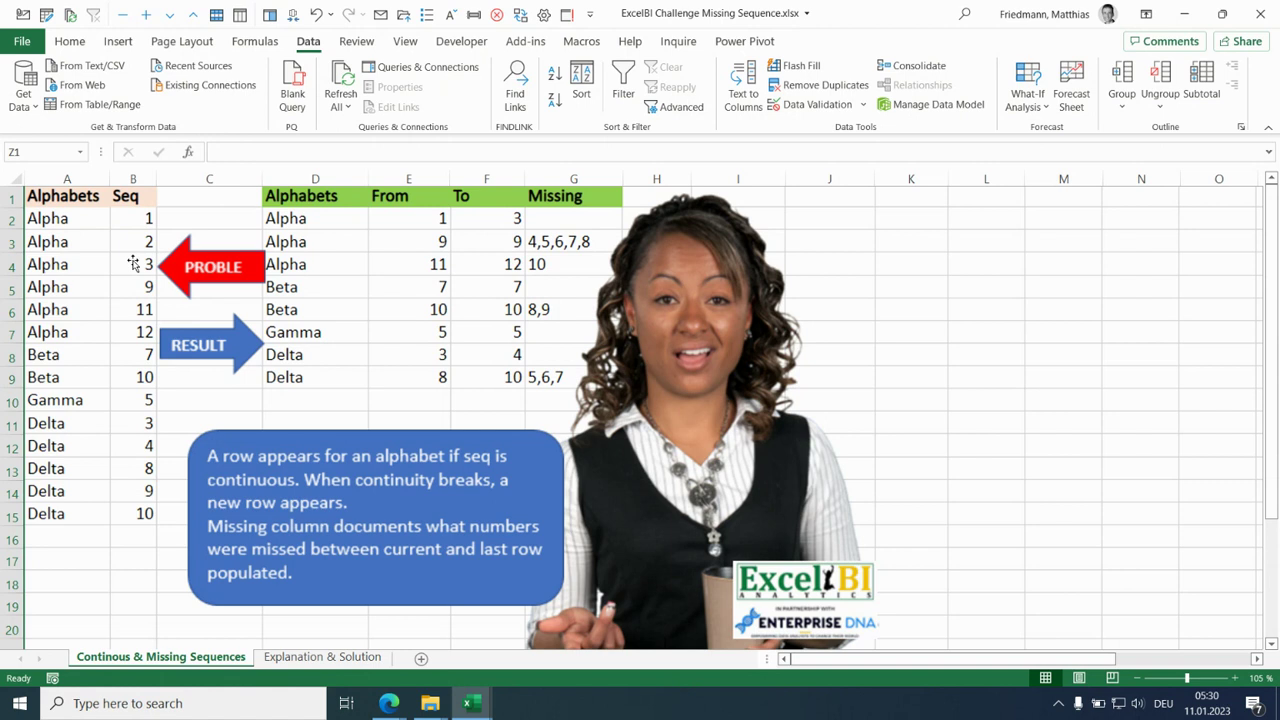
# - Switch to the Explanation & Solution sheet and select C2:C4 and C5 beside the Alpha rows to examine the sequence breaks
pyautogui.click(292, 658)
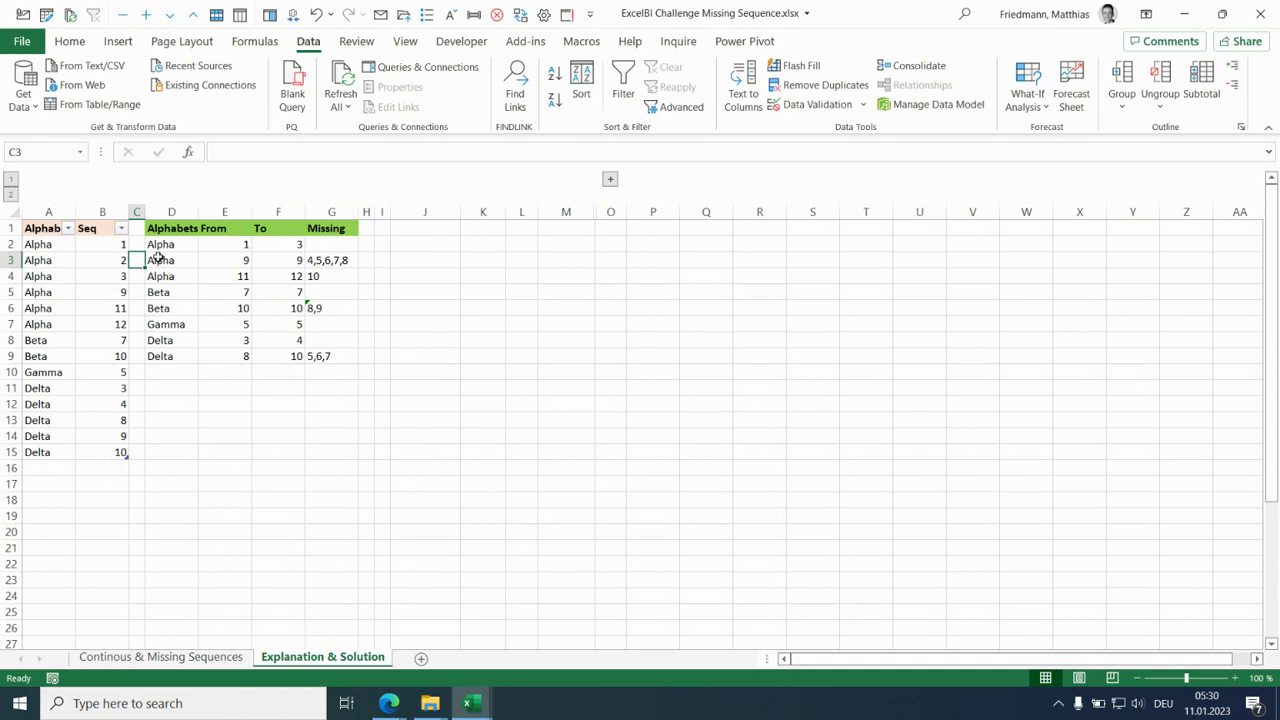
pyautogui.click(133, 241)
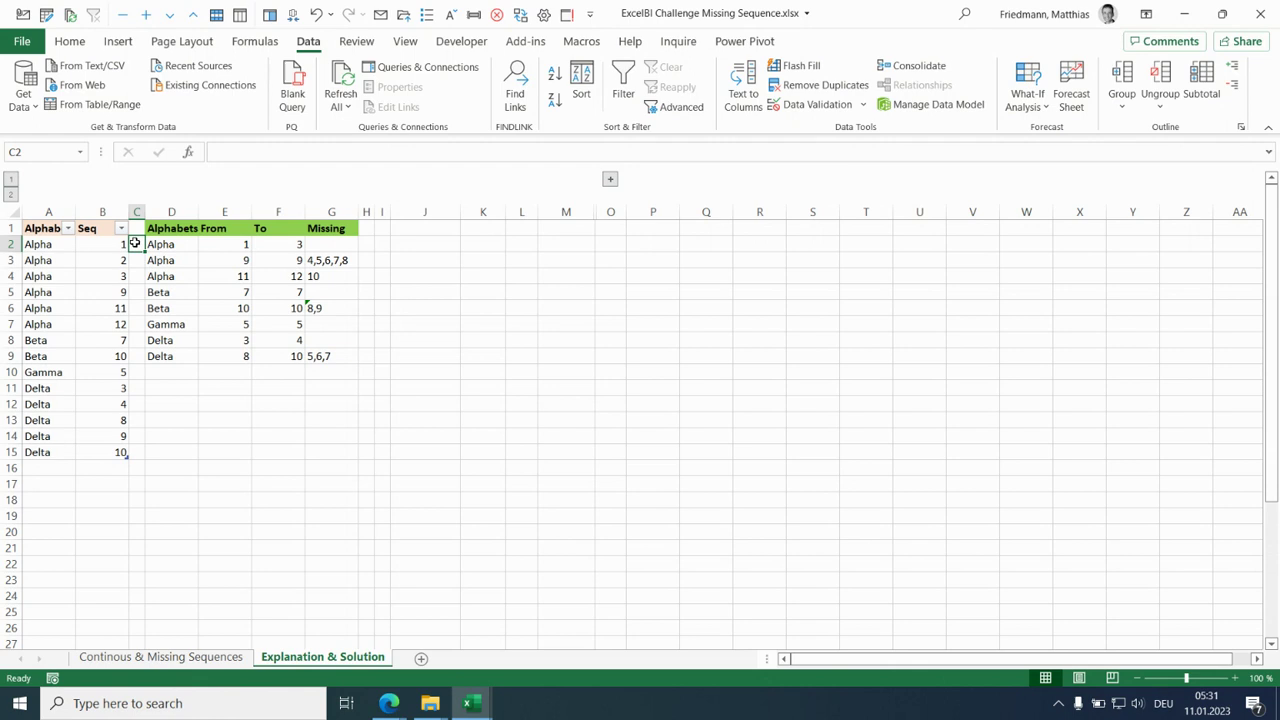
pyautogui.moveTo(134, 241); pyautogui.dragTo(137, 282)
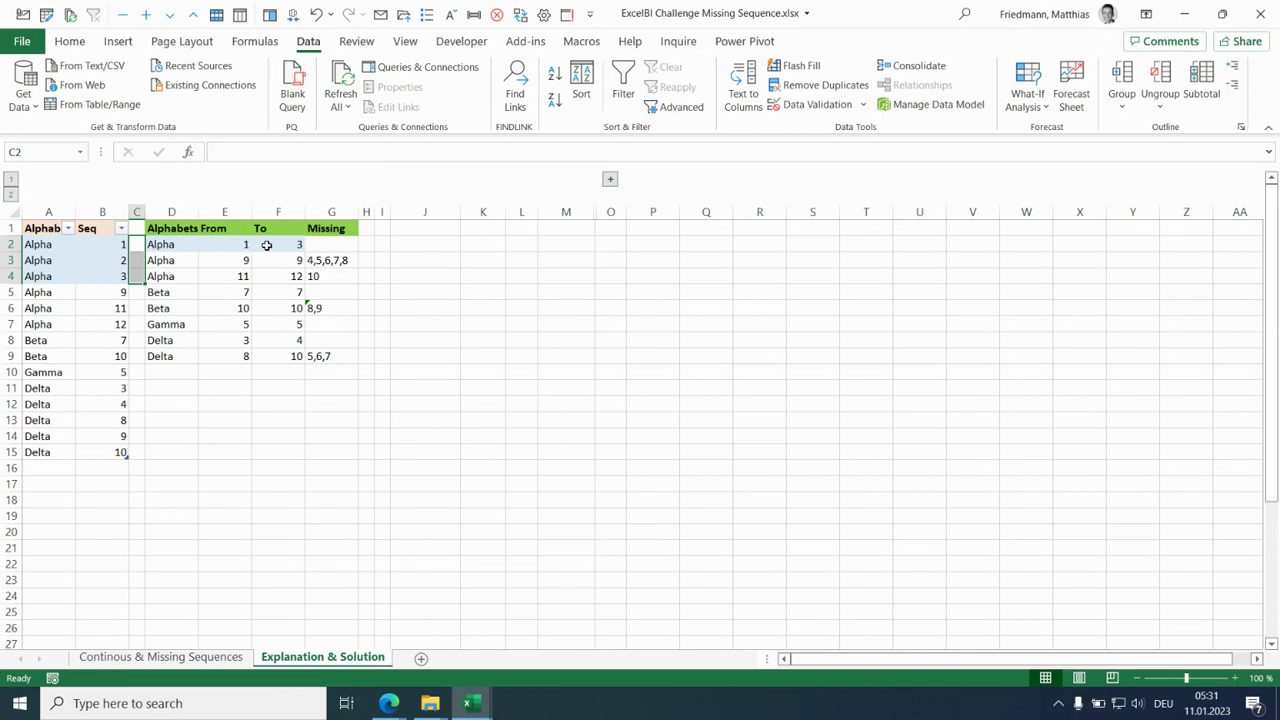
pyautogui.click(137, 292)
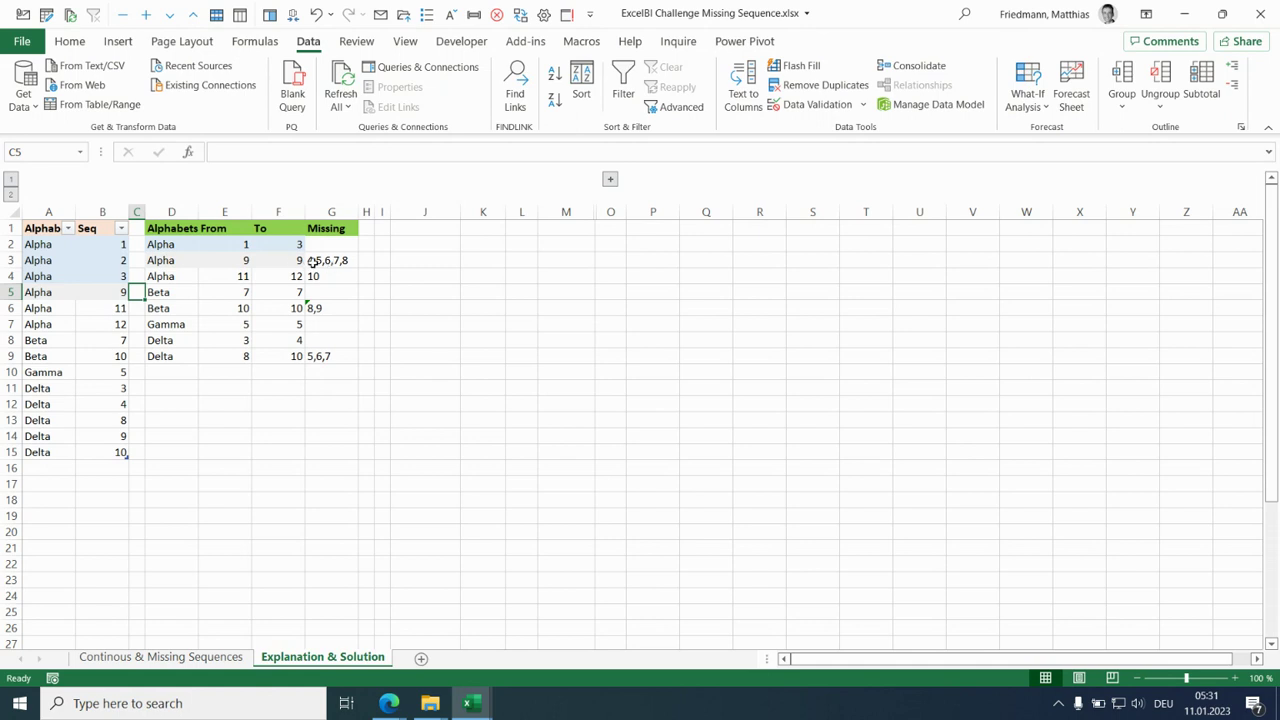
# - Enter the marker <= in cell H3 beside the first list of missing numbers
pyautogui.click(366, 261)
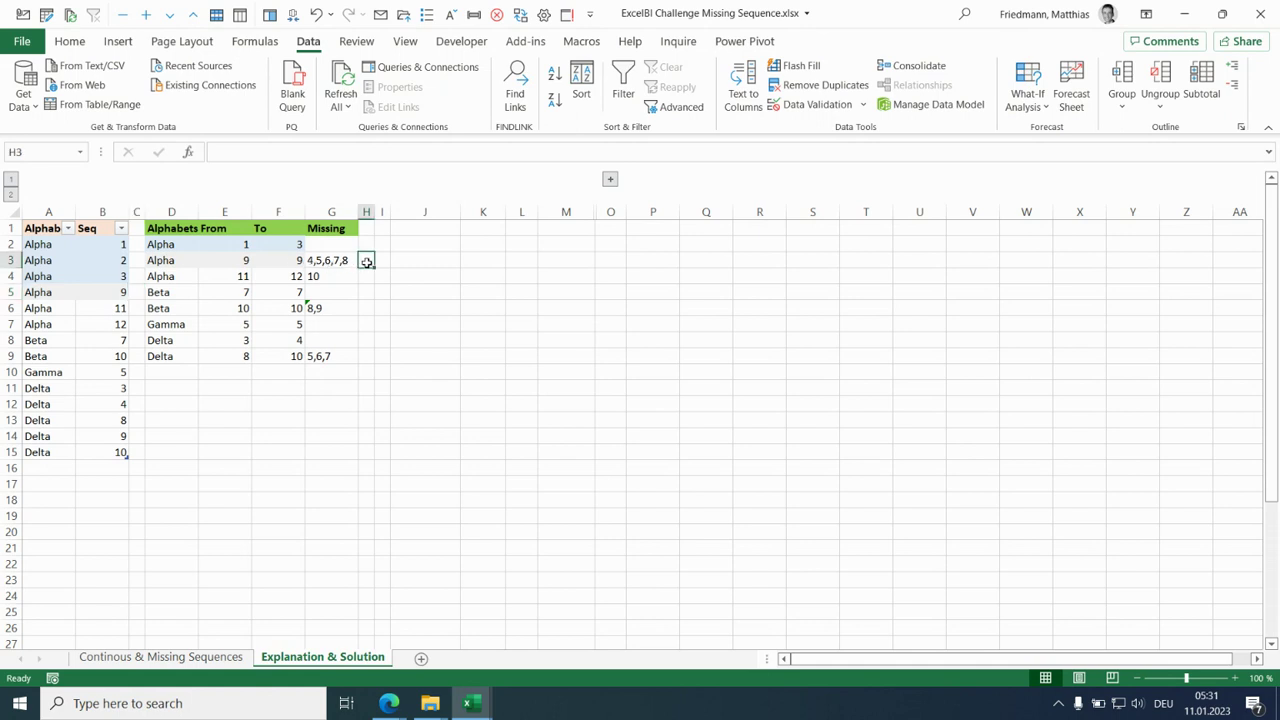
pyautogui.write('<')
pyautogui.press('F2')
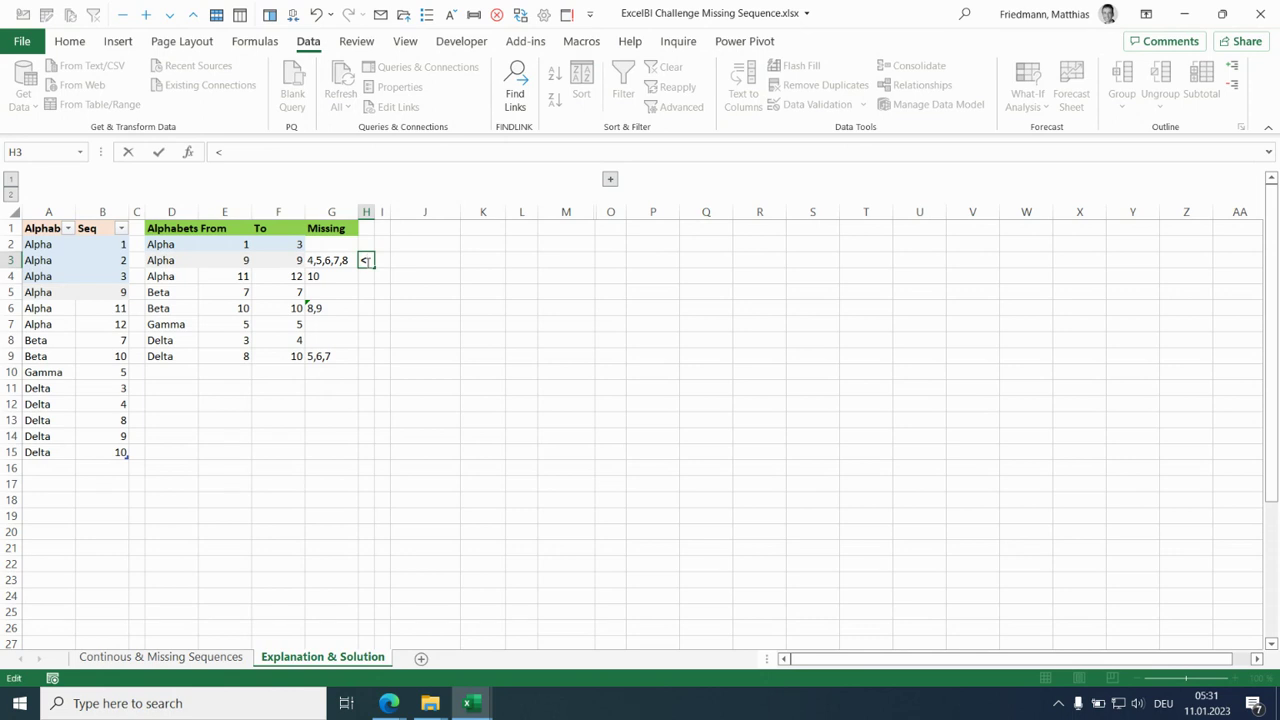
pyautogui.write('=')
pyautogui.click(346, 260)
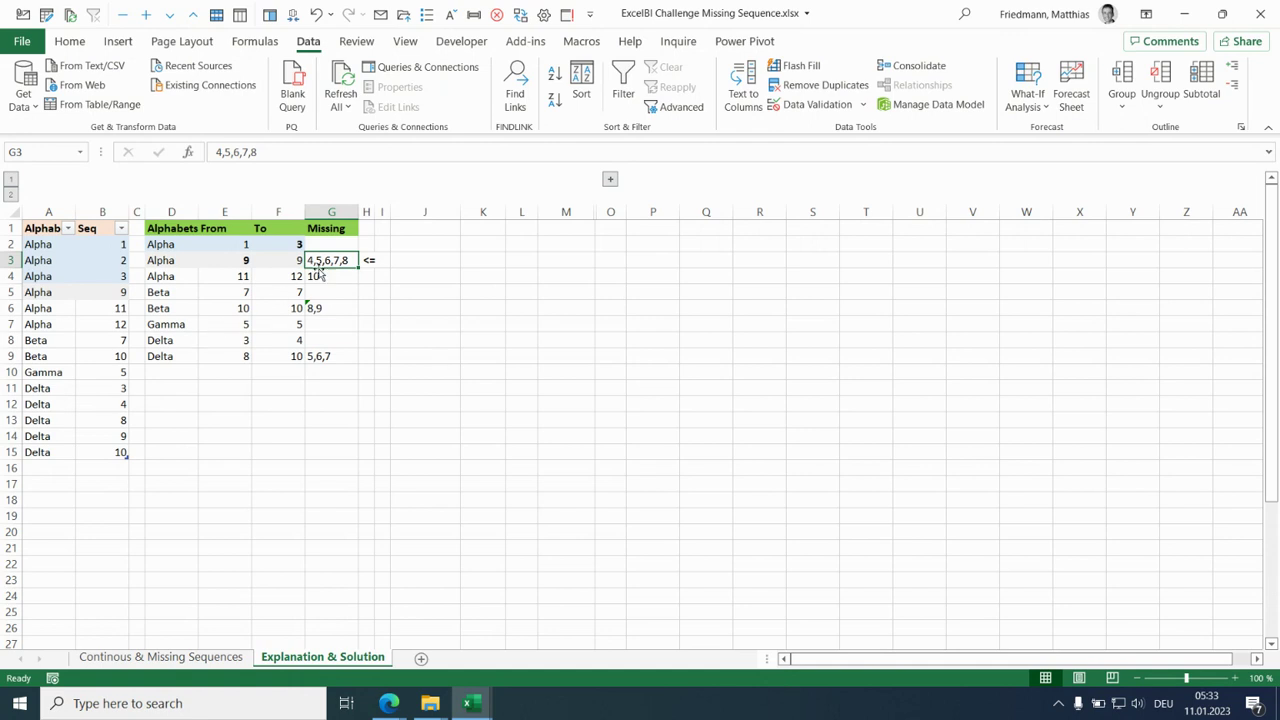
# - Expand the grouped columns to view the query code in column N, and collapse them again
pyautogui.click(610, 180)
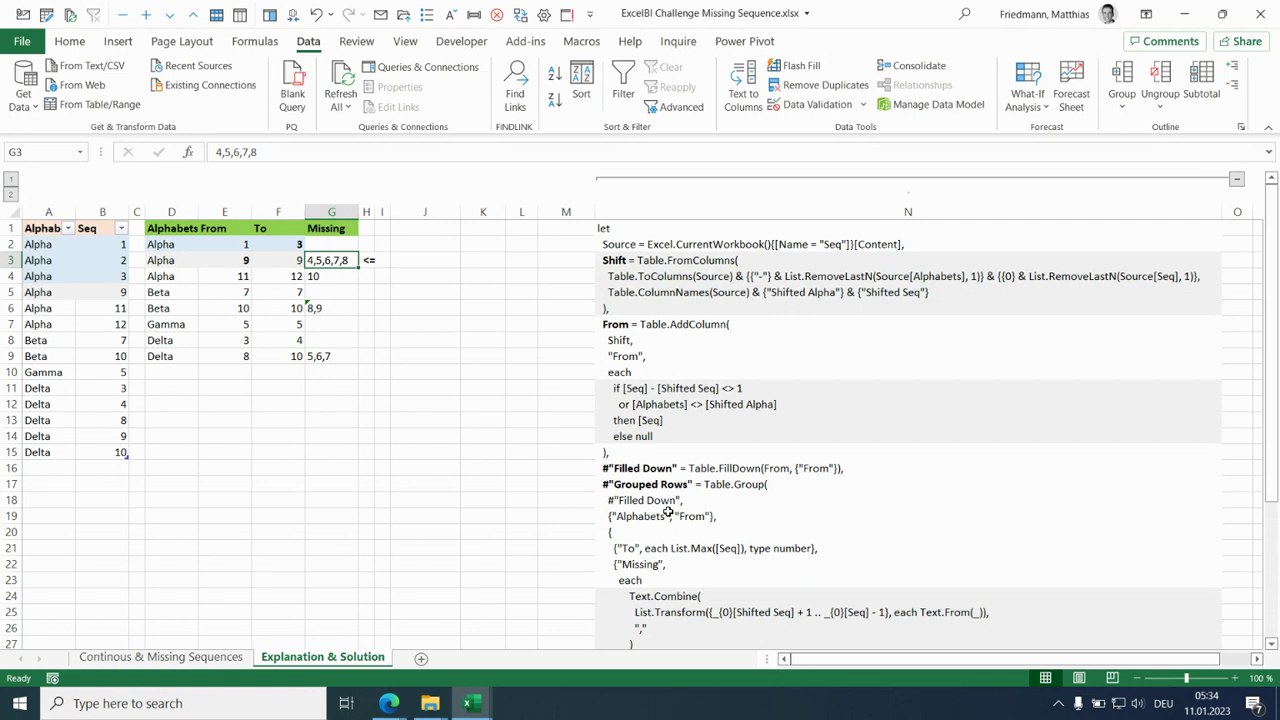
pyautogui.click(1236, 181)
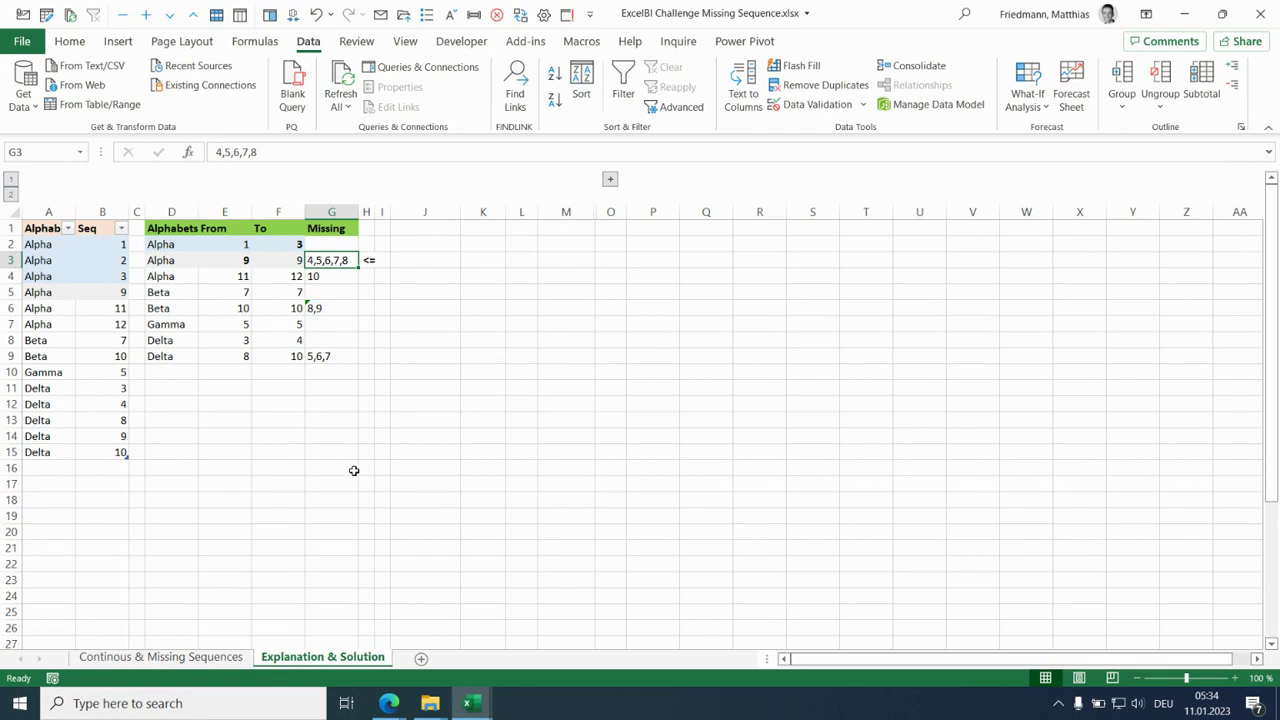
# - Load the Alphabets and Seq source table into Power Query and add two index columns, one starting from 0 and one from 1
pyautogui.click(49, 244)
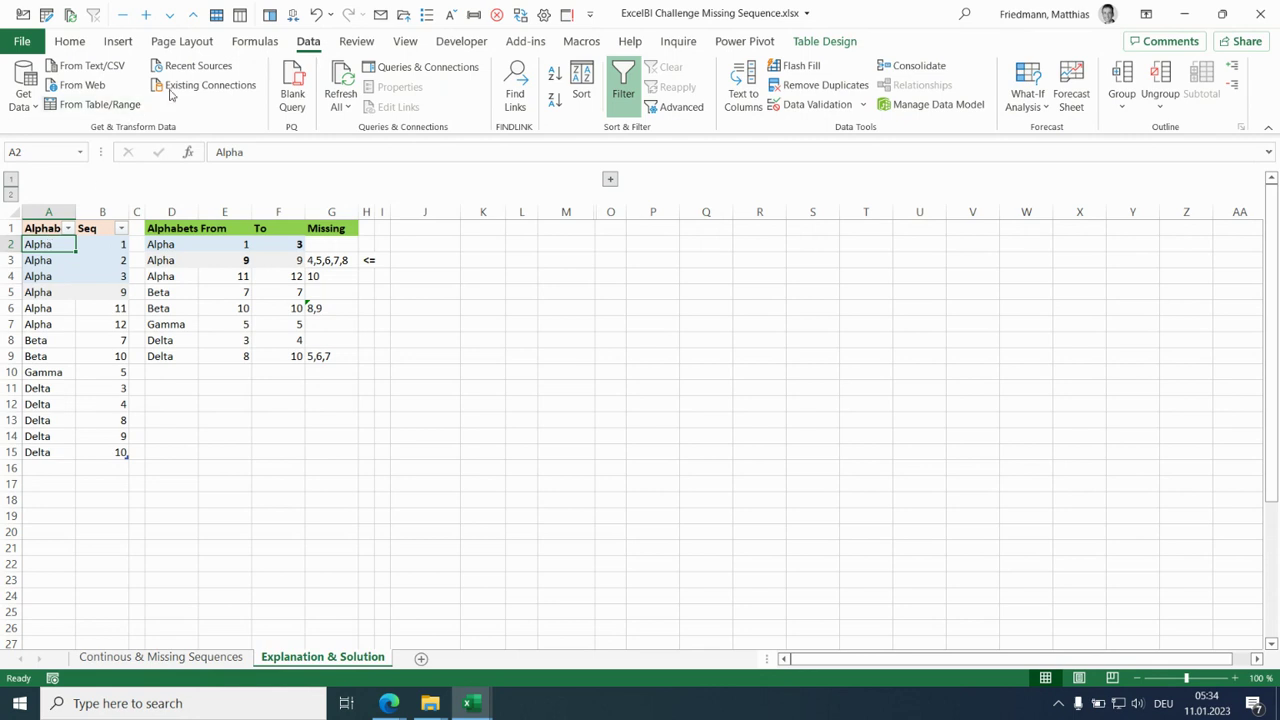
pyautogui.click(100, 105)
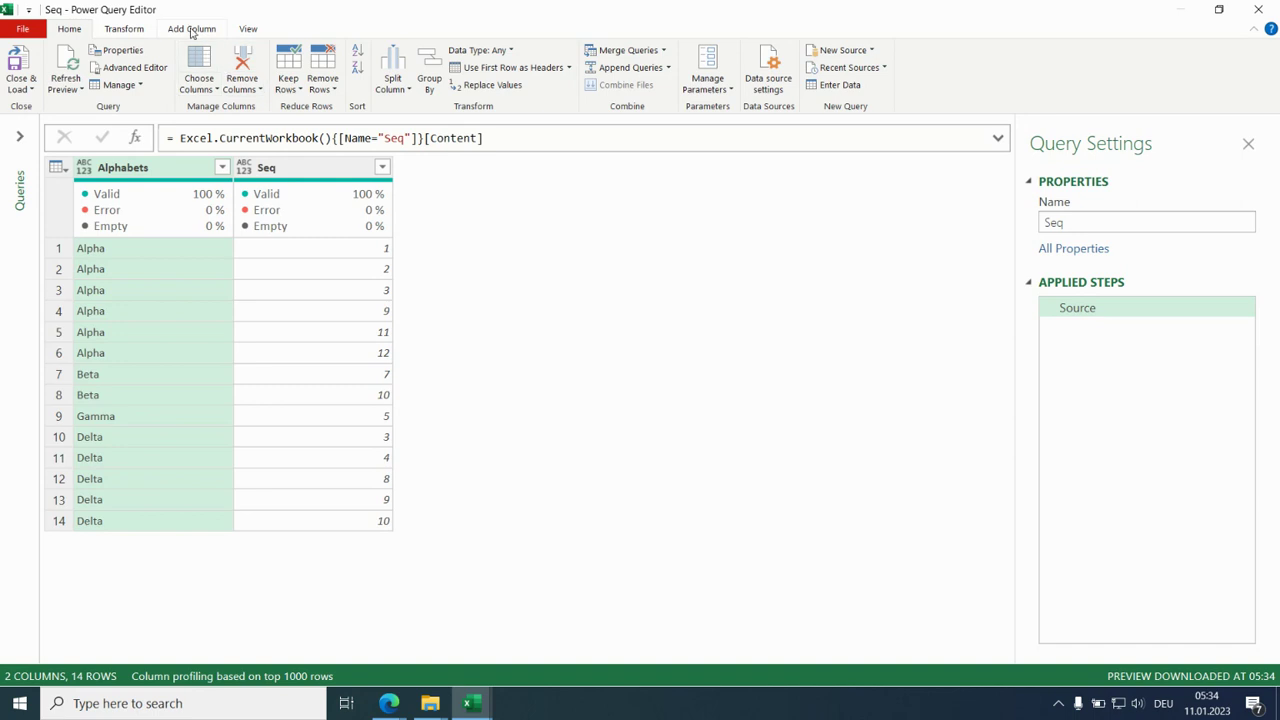
pyautogui.click(192, 30)
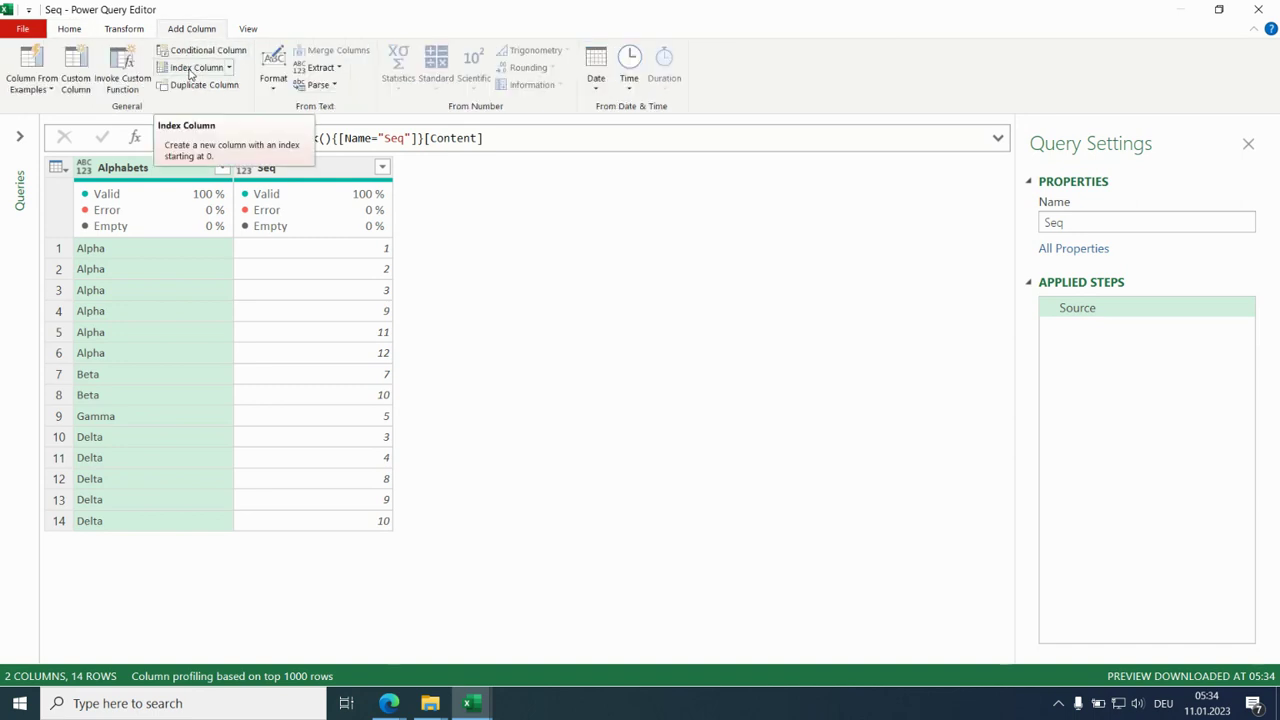
pyautogui.click(190, 68)
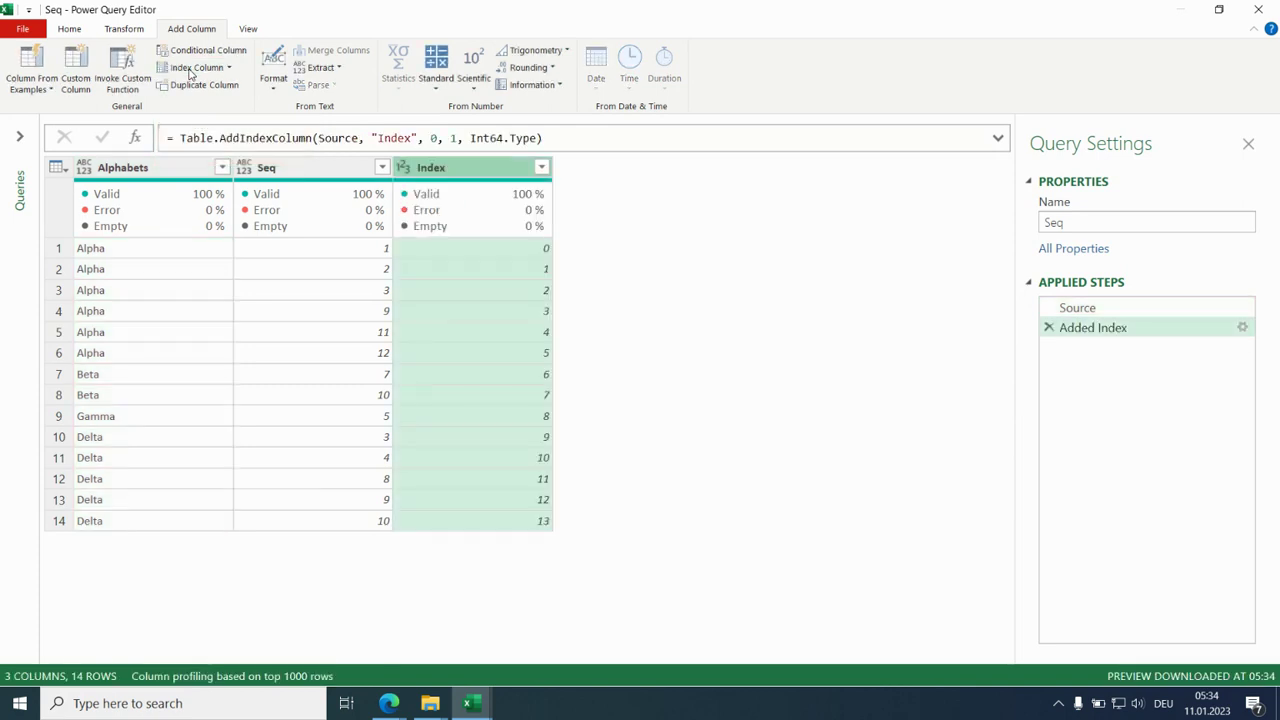
pyautogui.click(228, 67)
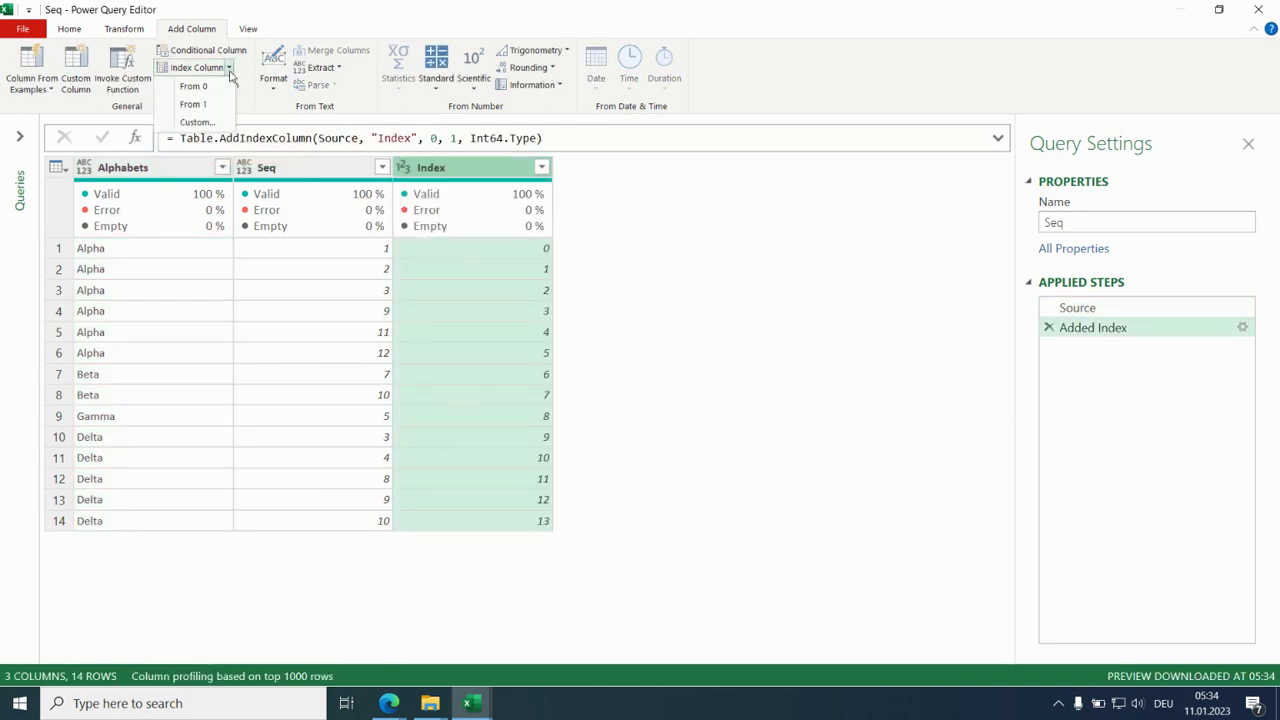
pyautogui.click(212, 107)
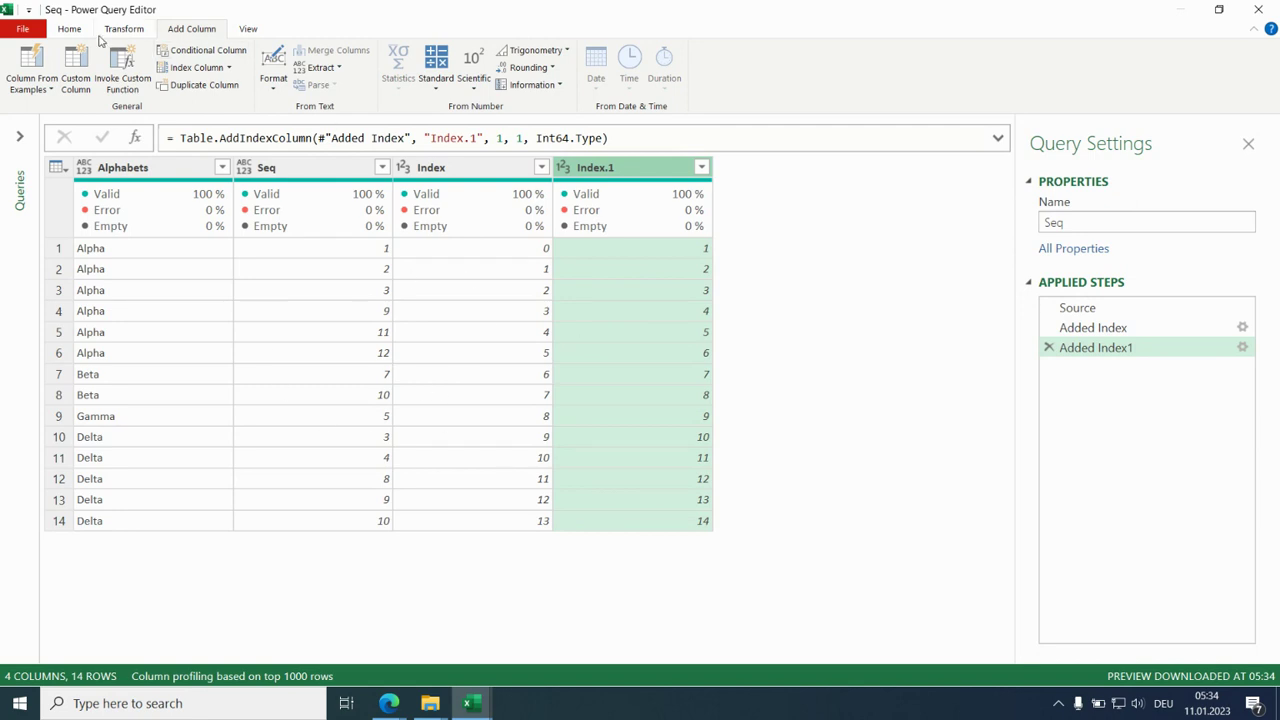
# - Merge the Seq query with itself by a left outer join, matching Index to Index.1
pyautogui.click(69, 30)
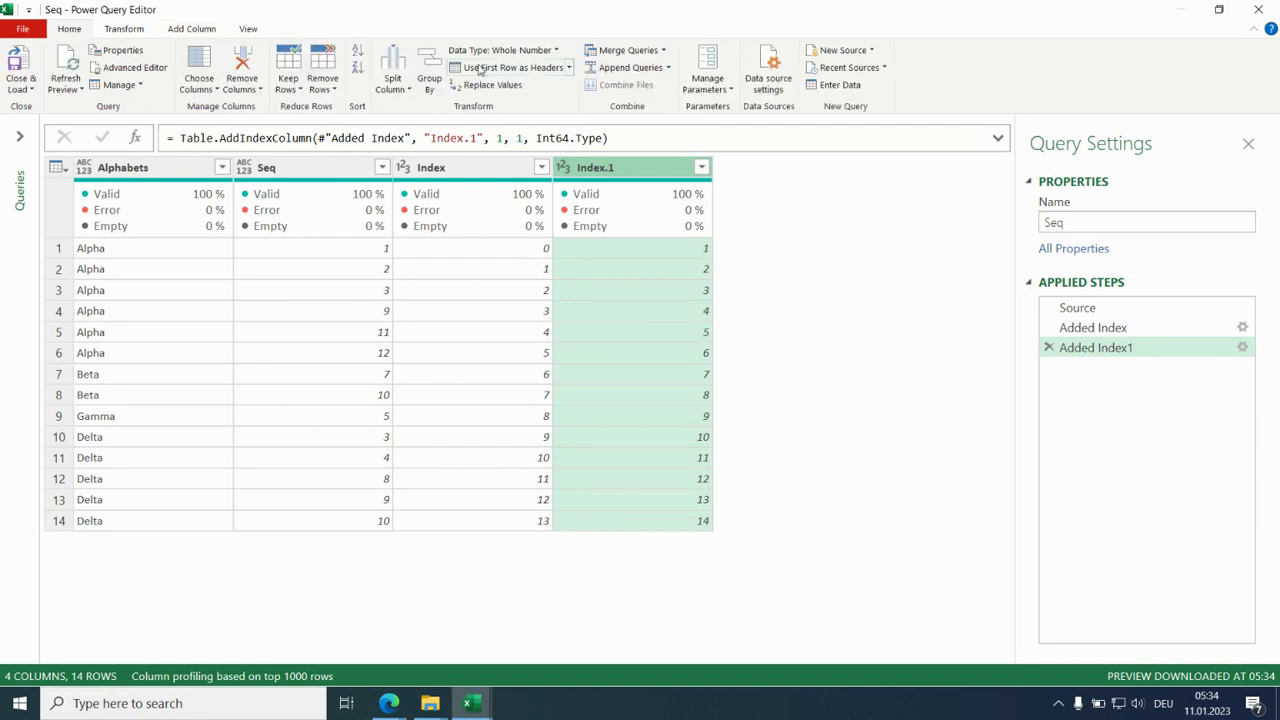
pyautogui.click(637, 55)
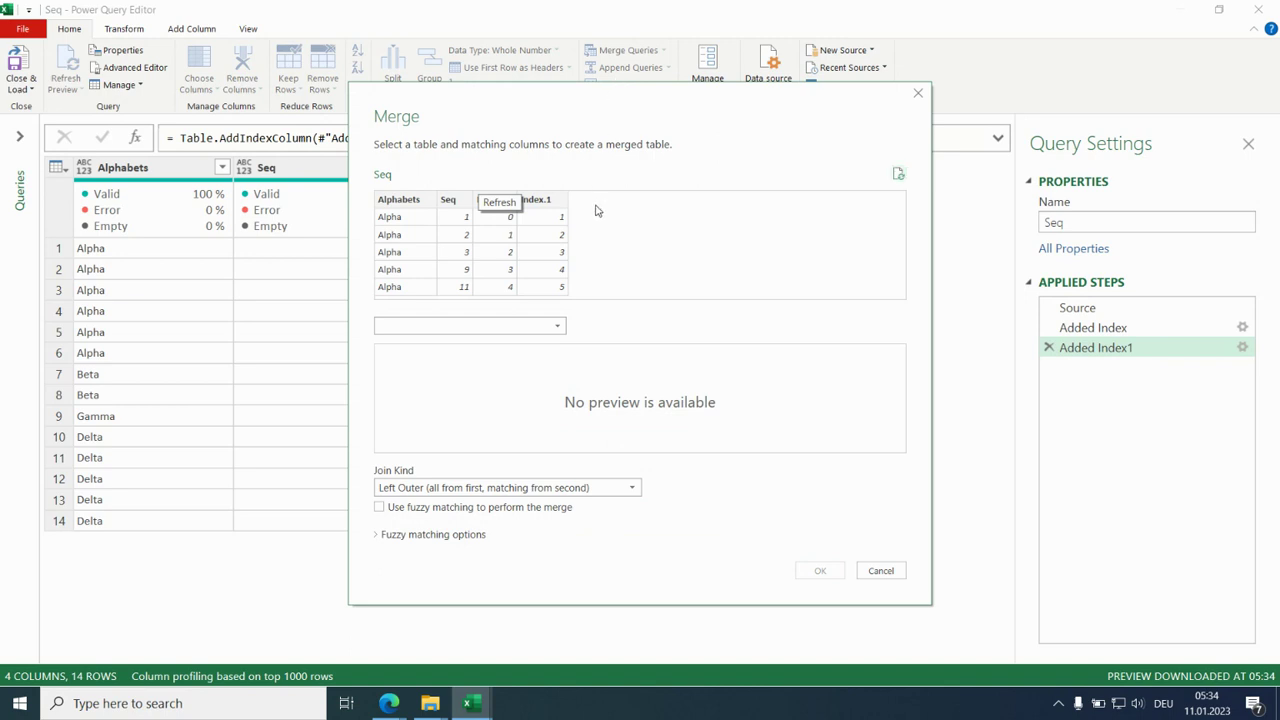
pyautogui.click(502, 208)
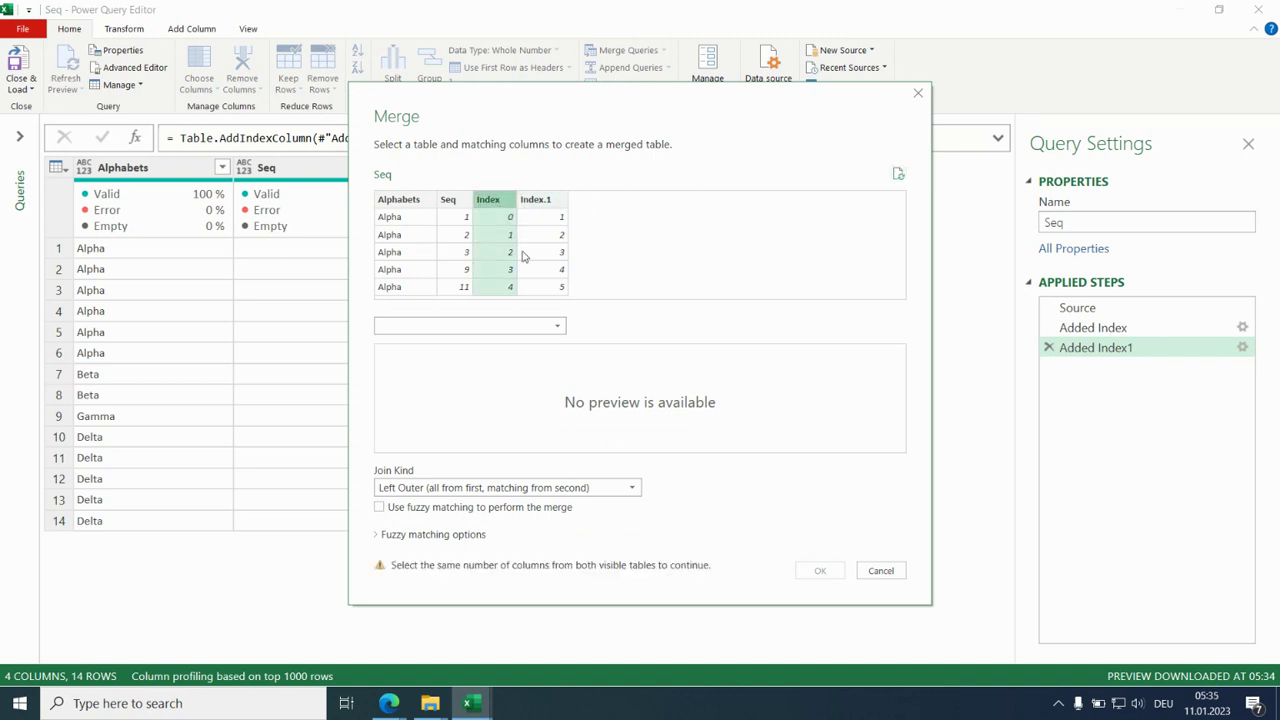
pyautogui.click(555, 326)
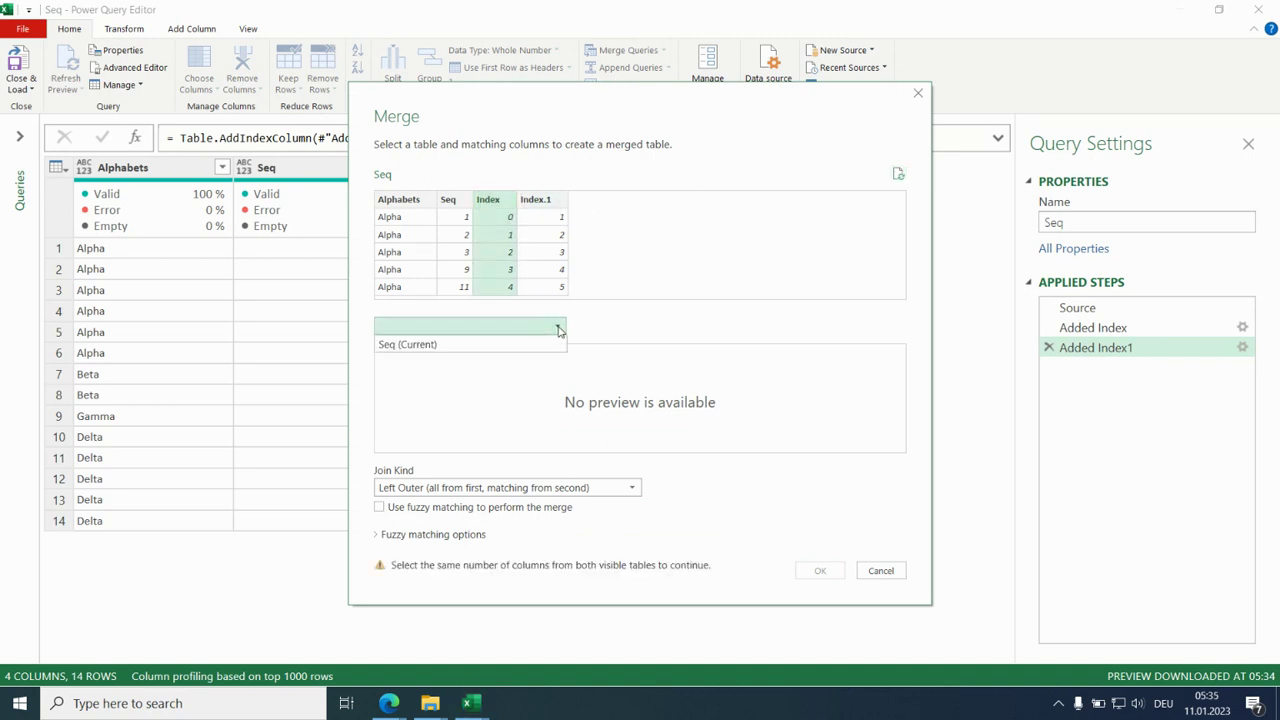
pyautogui.click(455, 346)
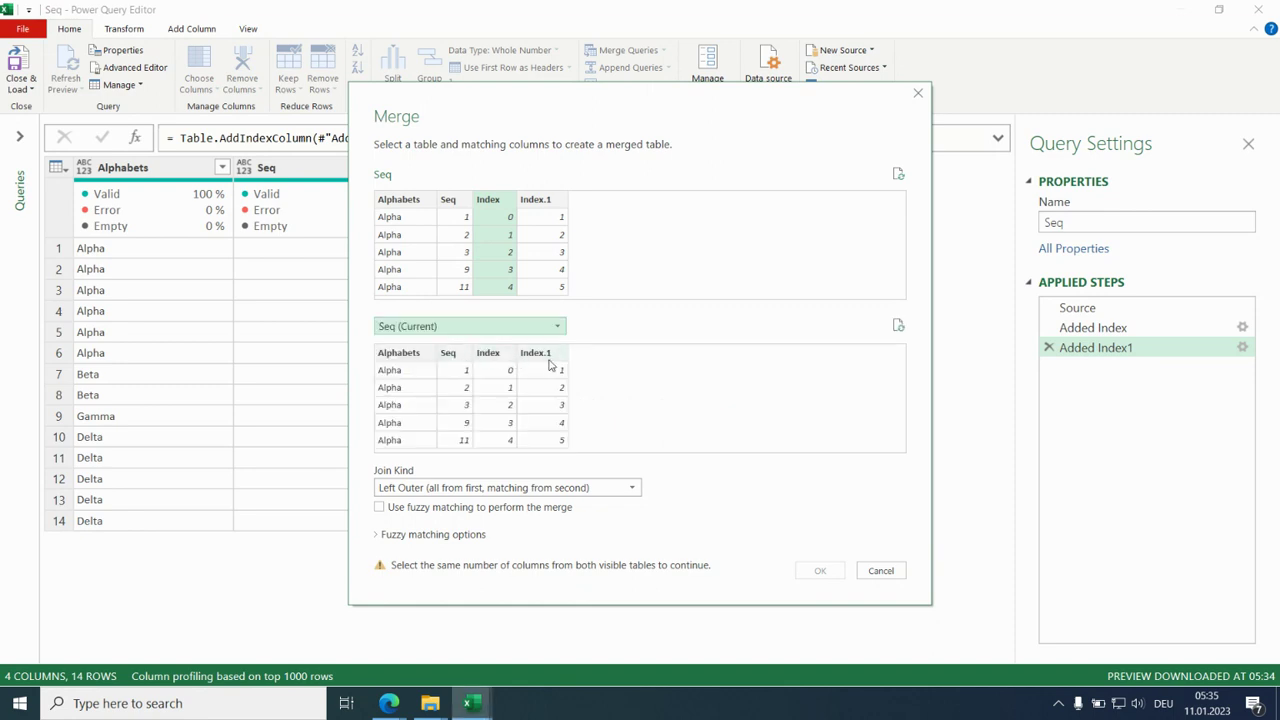
pyautogui.click(540, 358)
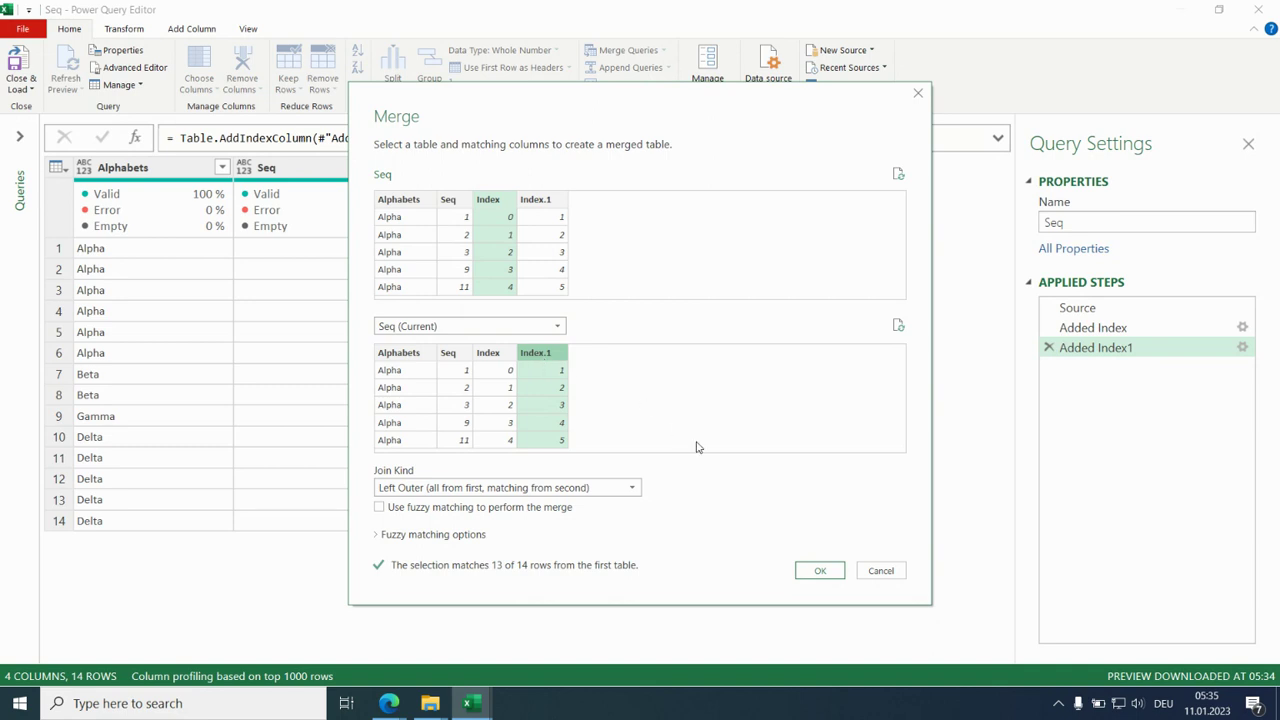
pyautogui.click(819, 571)
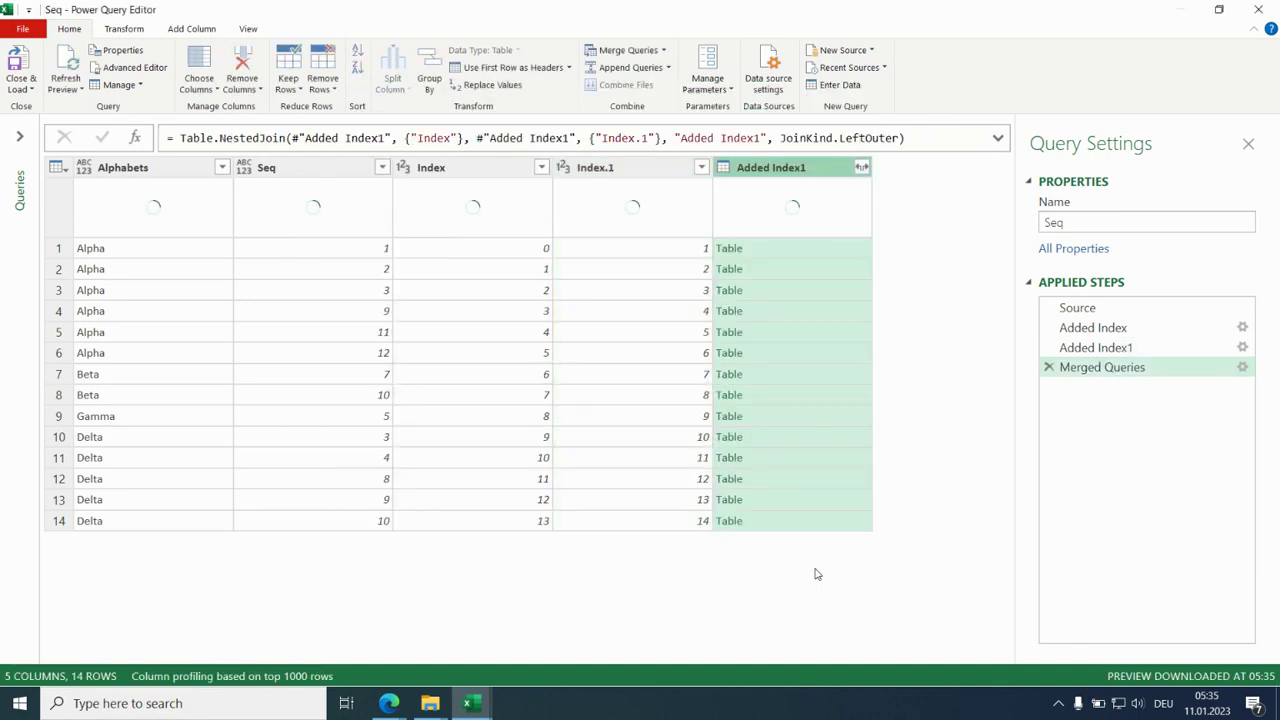
# - Expand only Alphabets and Seq from the merged table column, without using the original column name as prefix
pyautogui.click(861, 167)
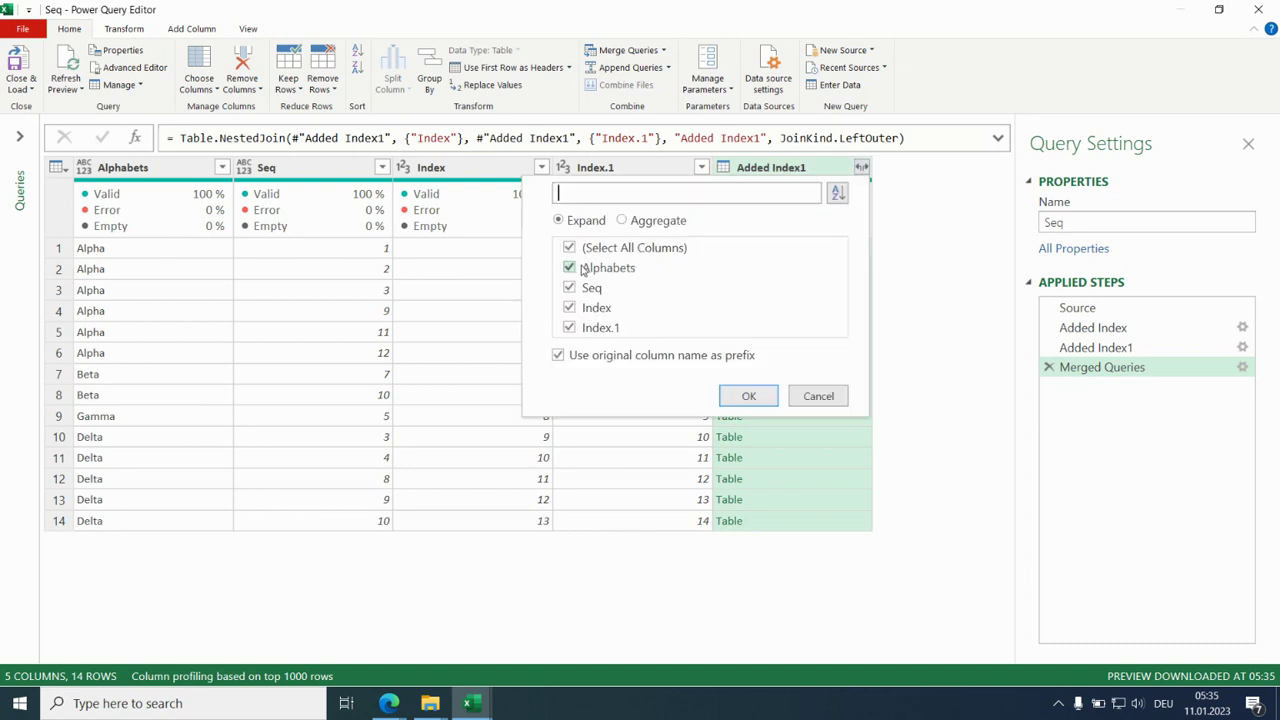
pyautogui.click(569, 308)
pyautogui.click(569, 329)
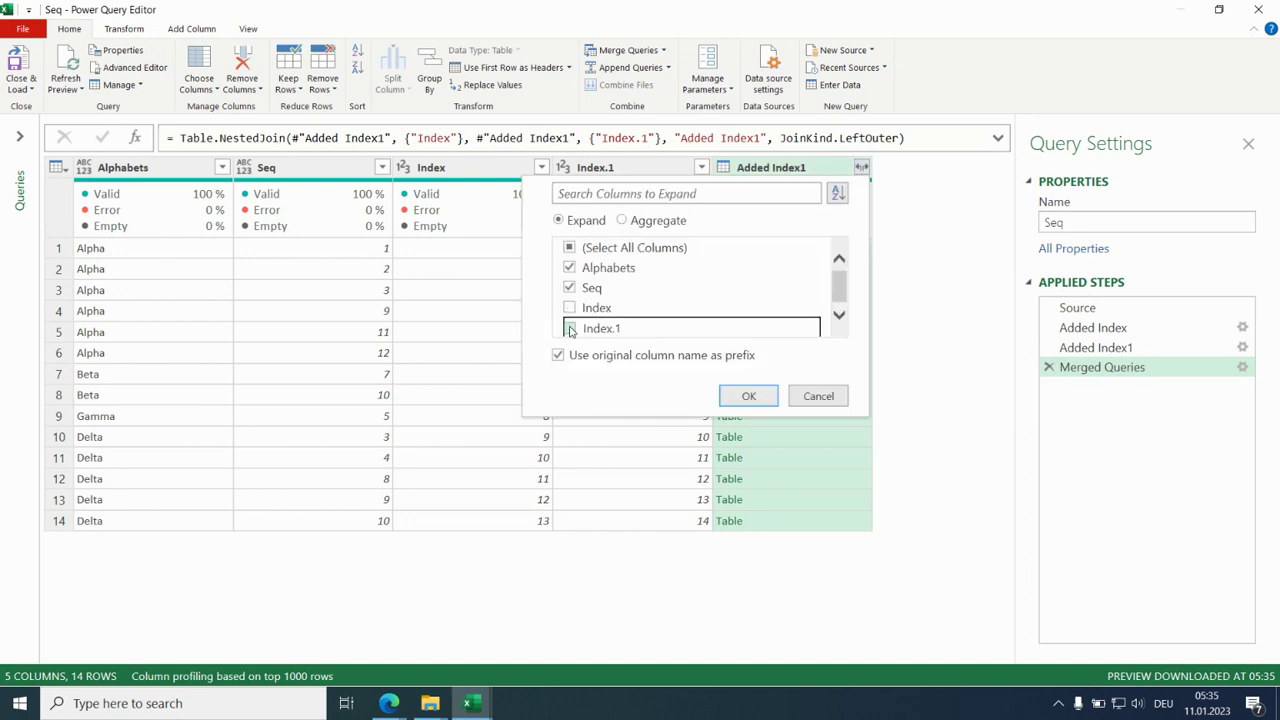
pyautogui.click(580, 357)
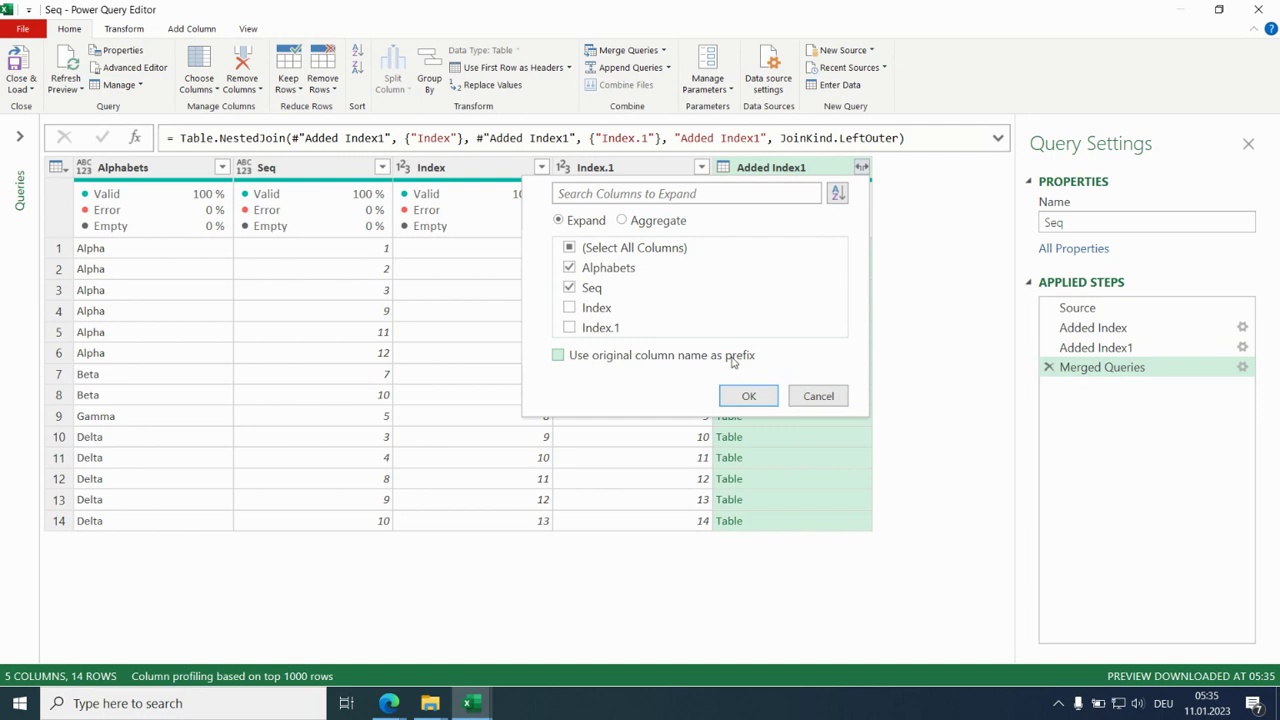
pyautogui.click(747, 397)
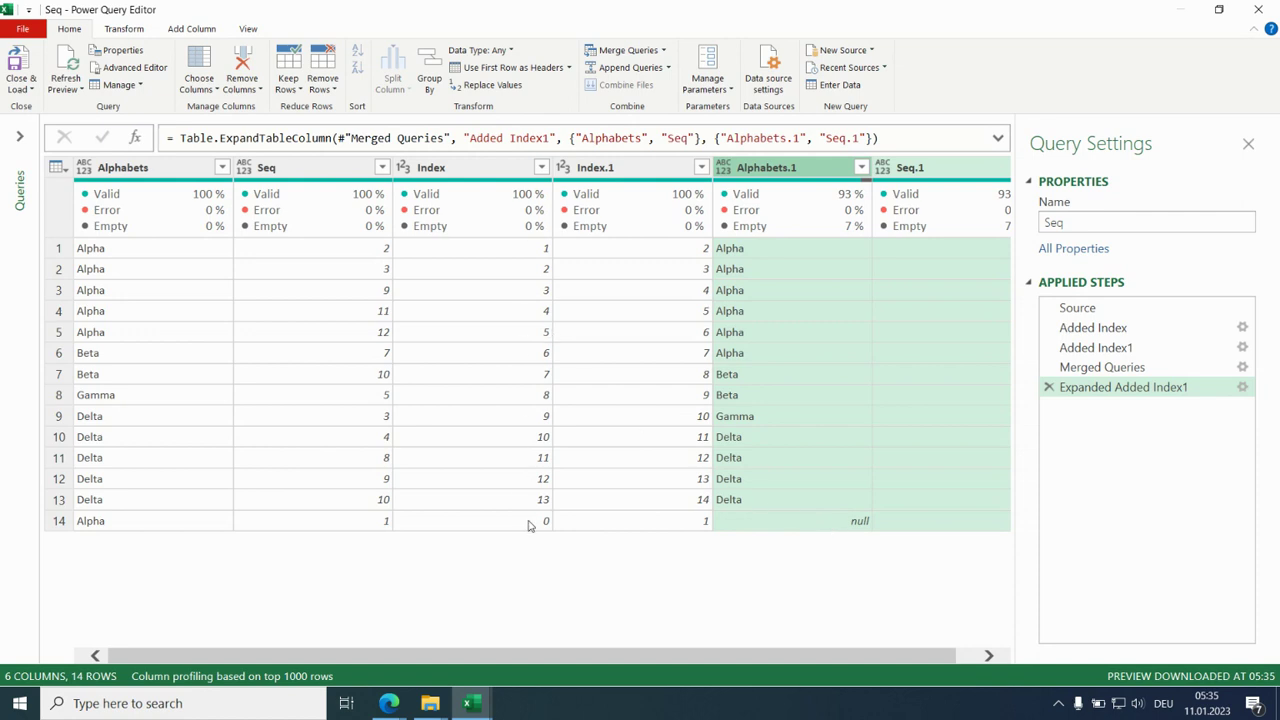
# - Sort the rows ascending by Index and remove the Index and Index.1 columns
pyautogui.click(541, 167)
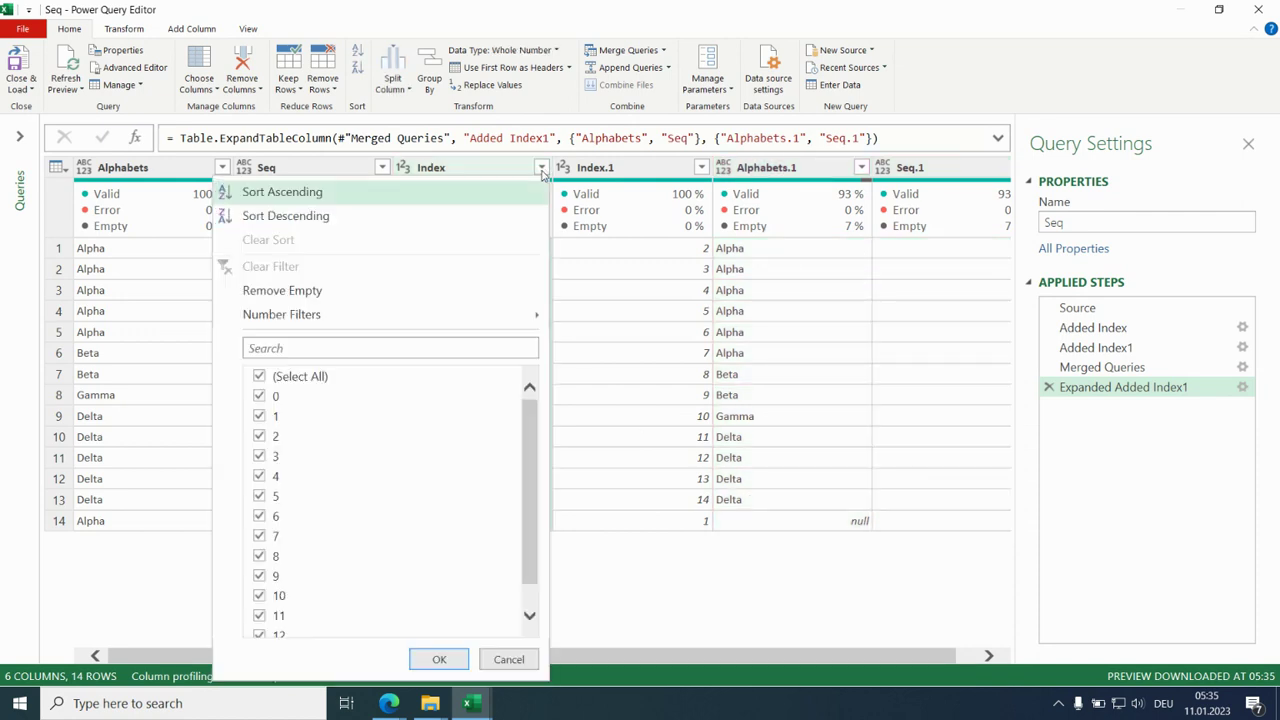
pyautogui.click(345, 188)
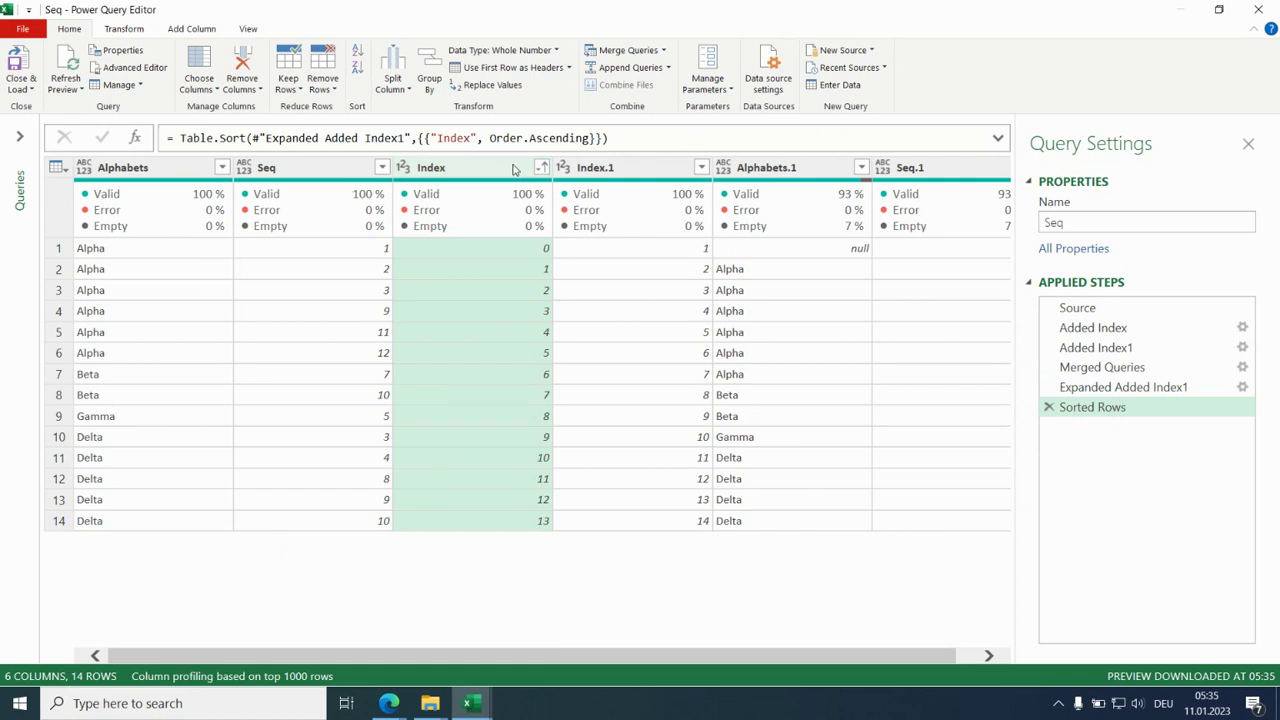
pyautogui.keyDown('ctrl'); pyautogui.click(618, 168); pyautogui.keyUp('ctrl')
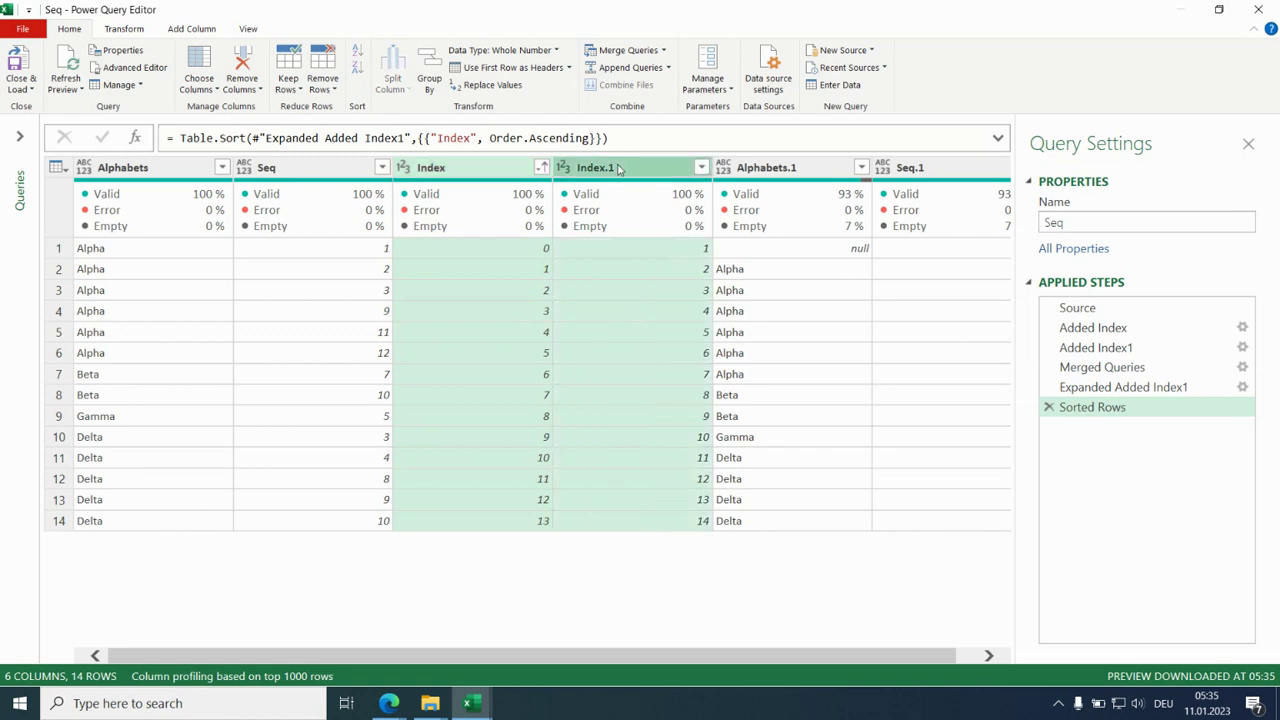
pyautogui.press('Delete')
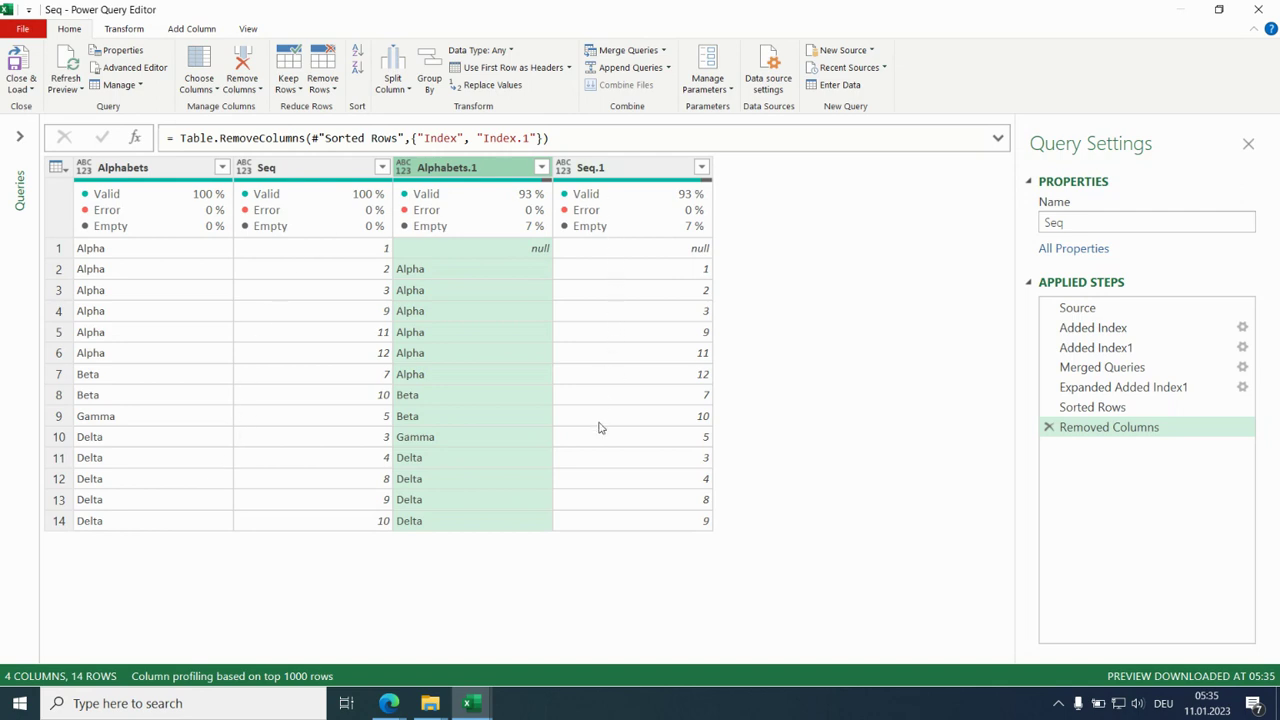
# - Add a custom column with the formula [Seq]-[Seq.1]
pyautogui.click(192, 29)
pyautogui.click(74, 64)
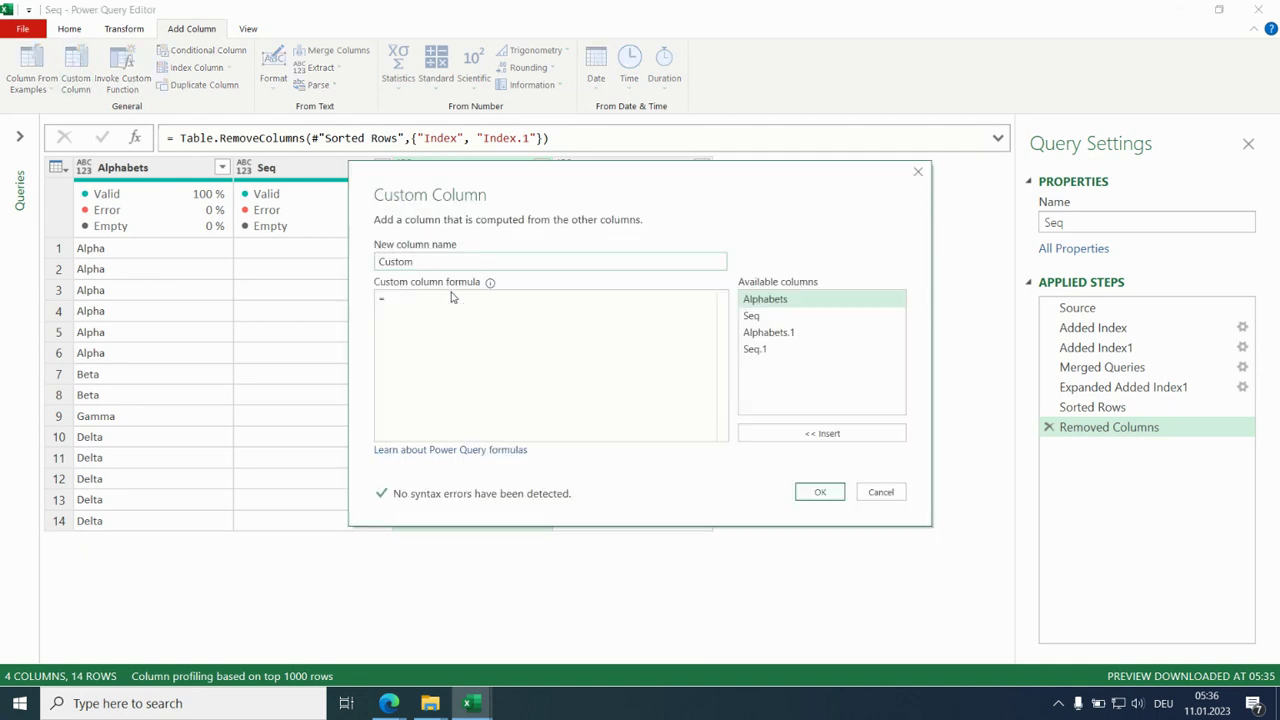
pyautogui.doubleClick(752, 316)
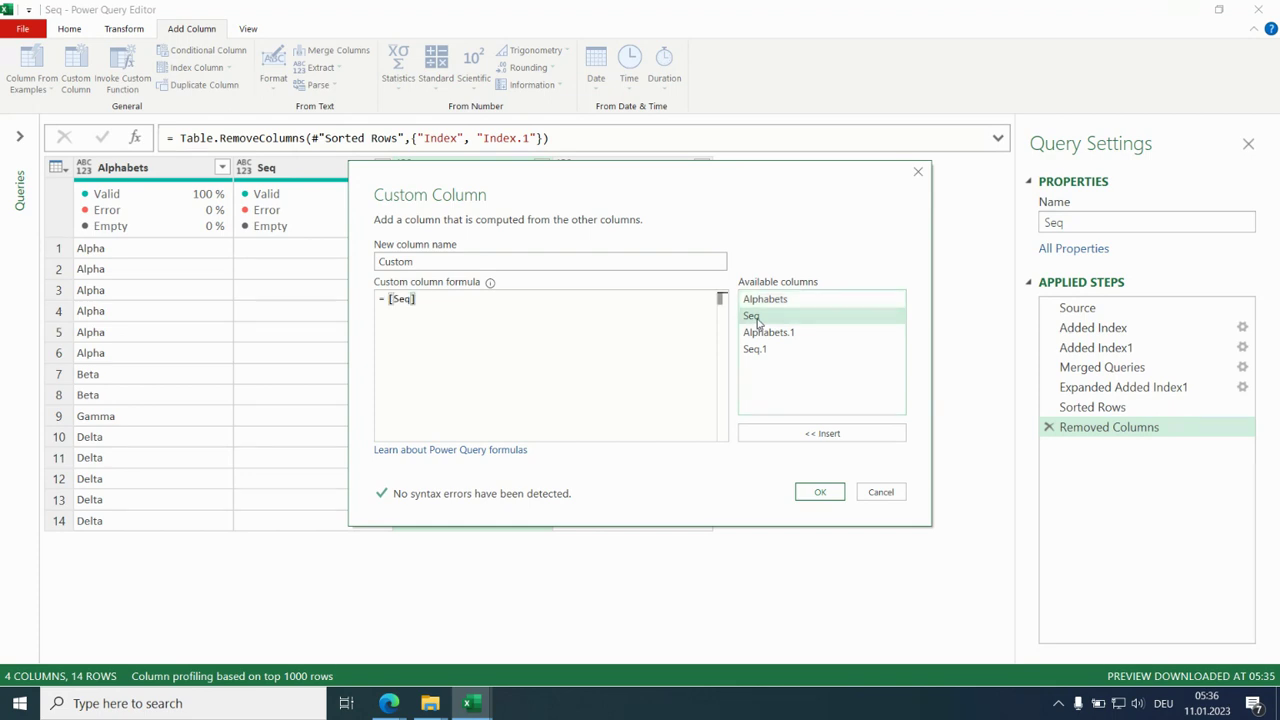
pyautogui.write('-')
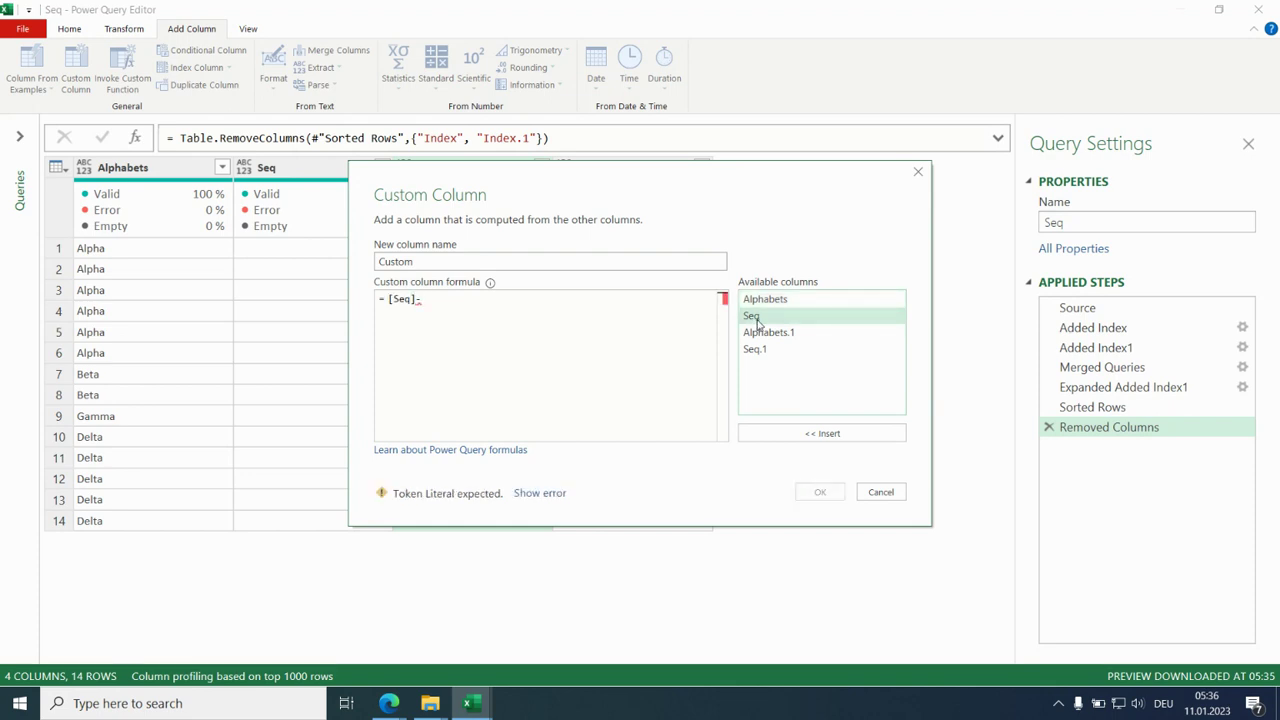
pyautogui.doubleClick(757, 351)
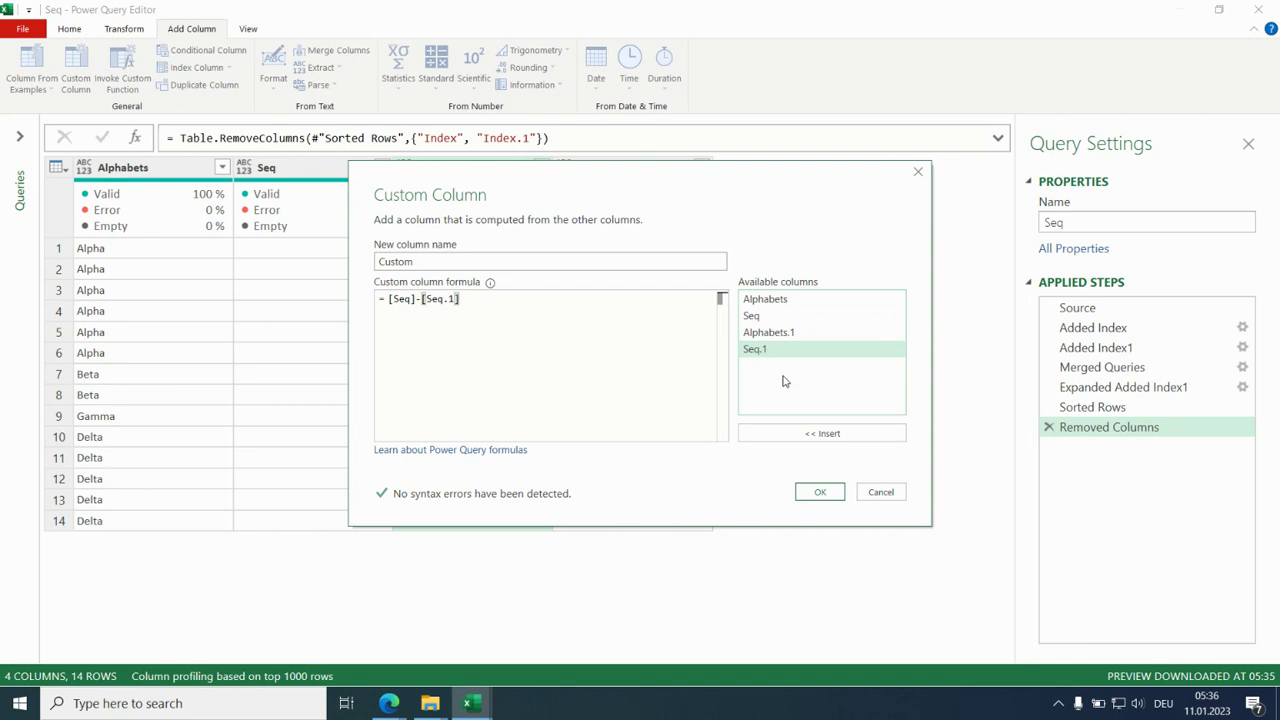
pyautogui.click(822, 492)
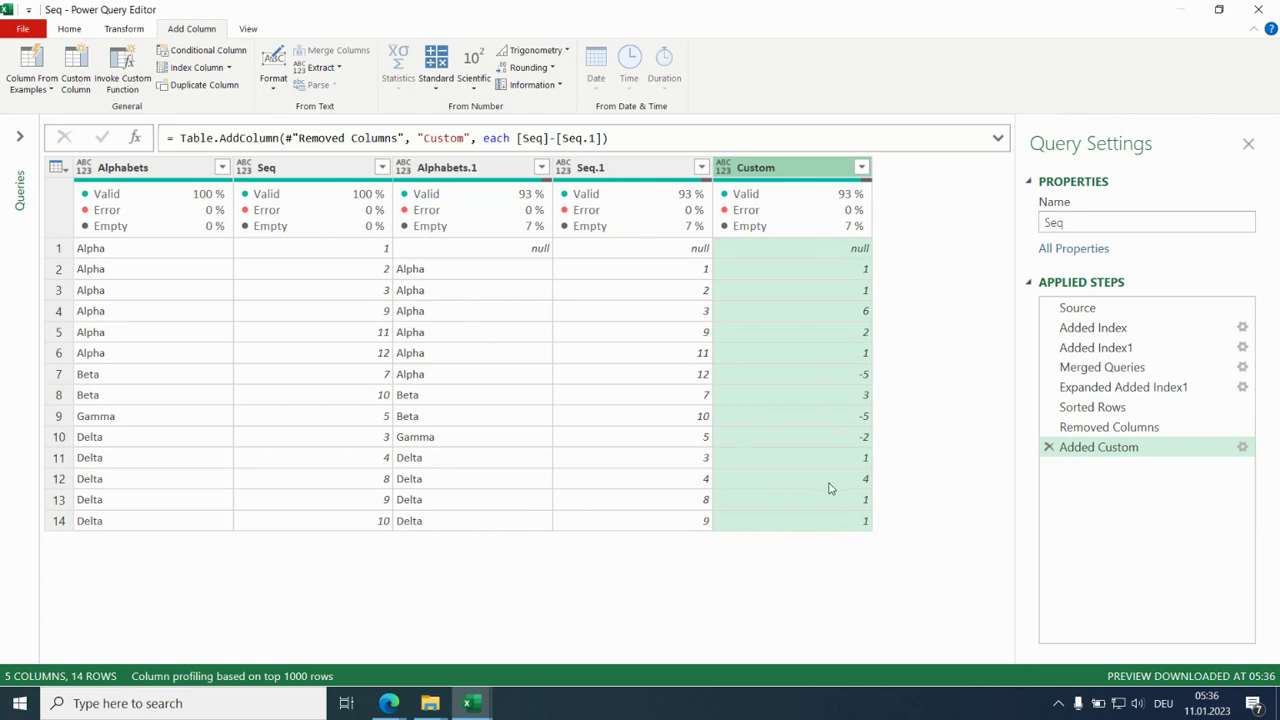
# - Change the custom column's formula to if [Seq]-[Seq.1]<>1 then [Seq] else null
pyautogui.click(511, 138)
pyautogui.doubleClick(508, 138)
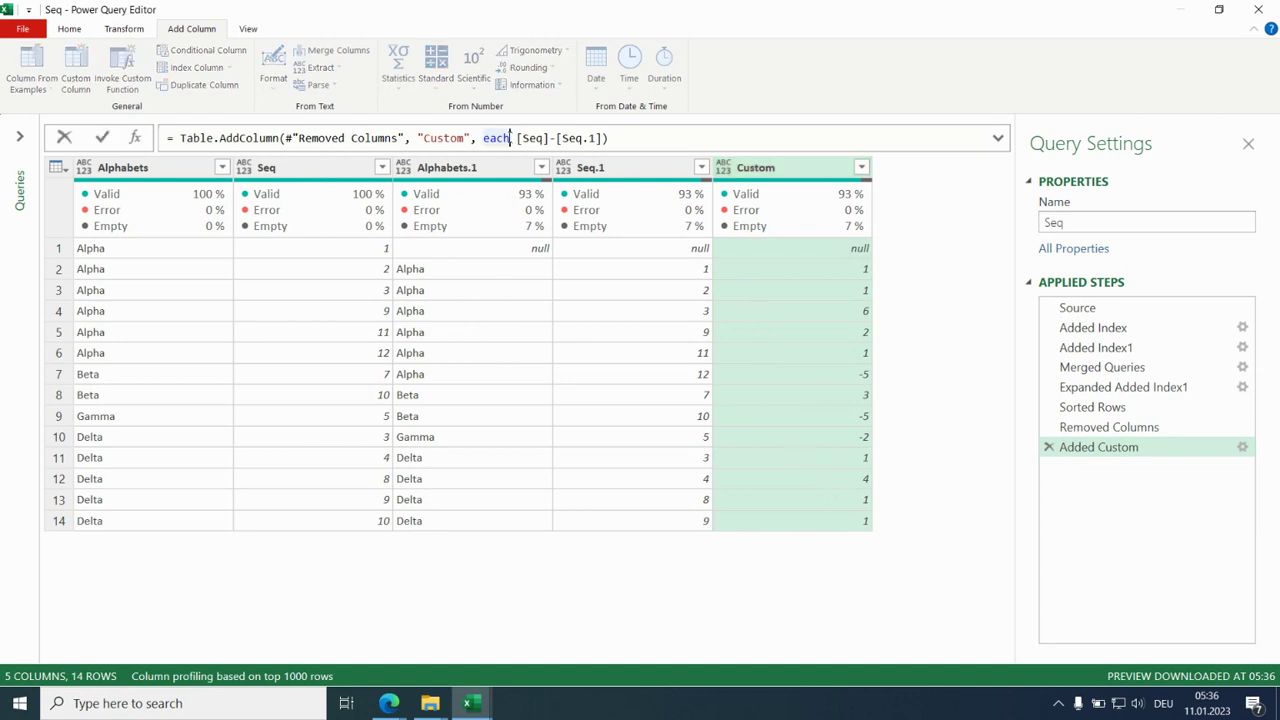
pyautogui.click(512, 138)
pyautogui.hotkey('shift', 'Return')
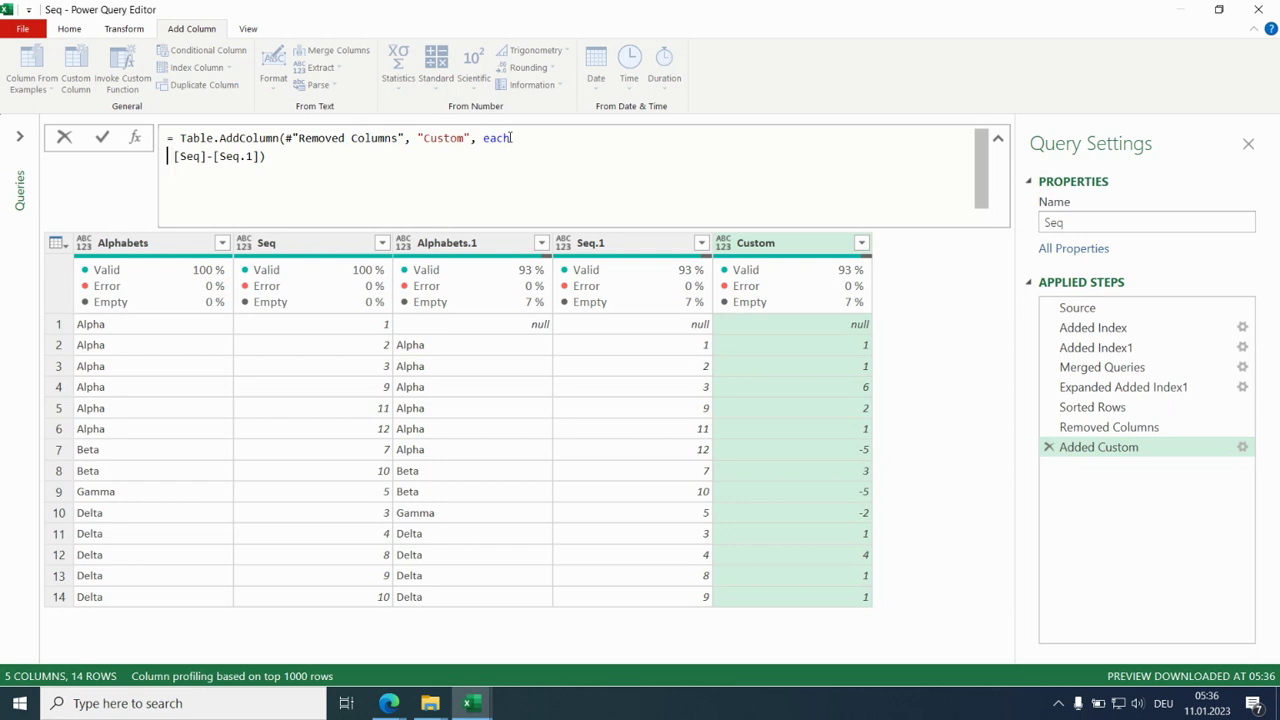
pyautogui.write('if')
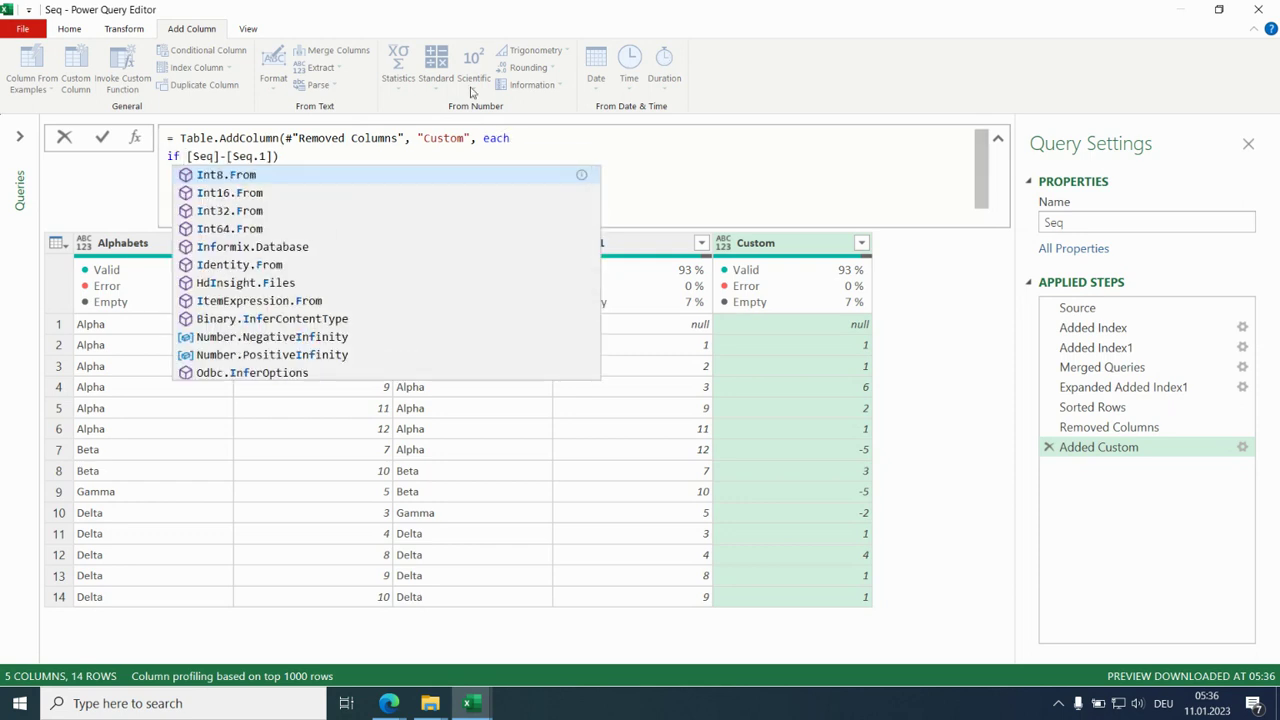
pyautogui.click(274, 156)
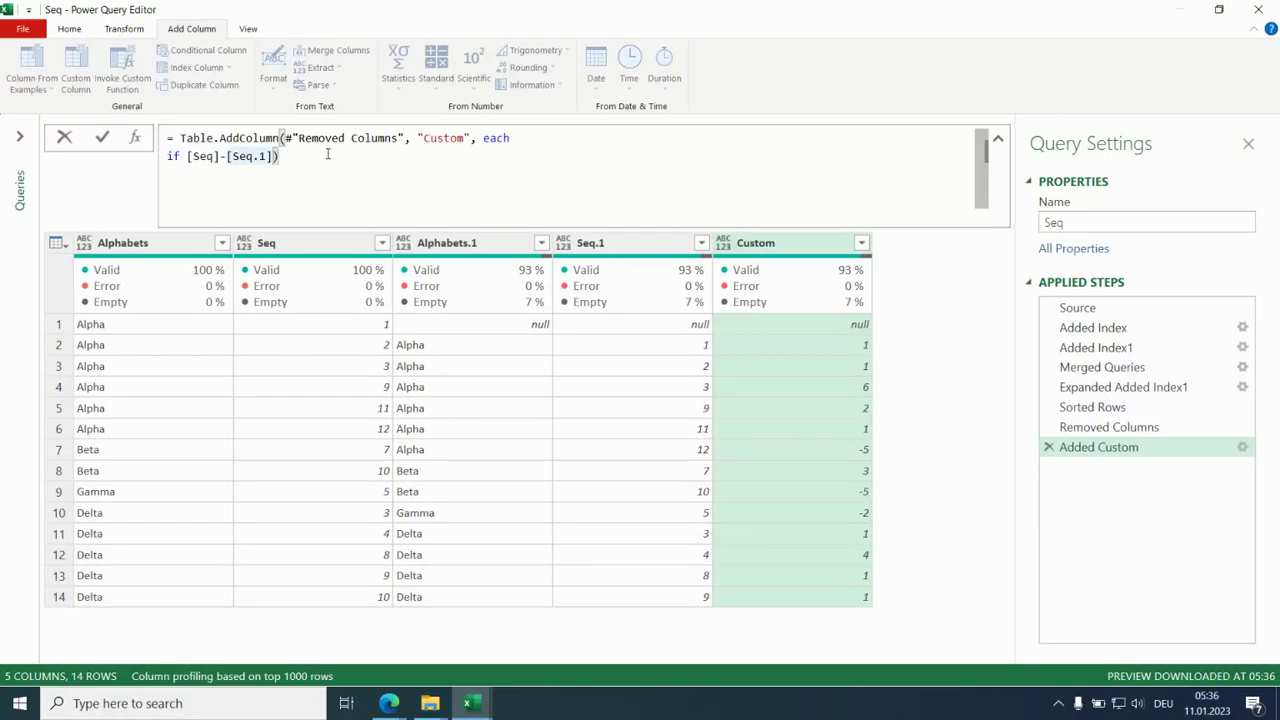
pyautogui.write('<>1')
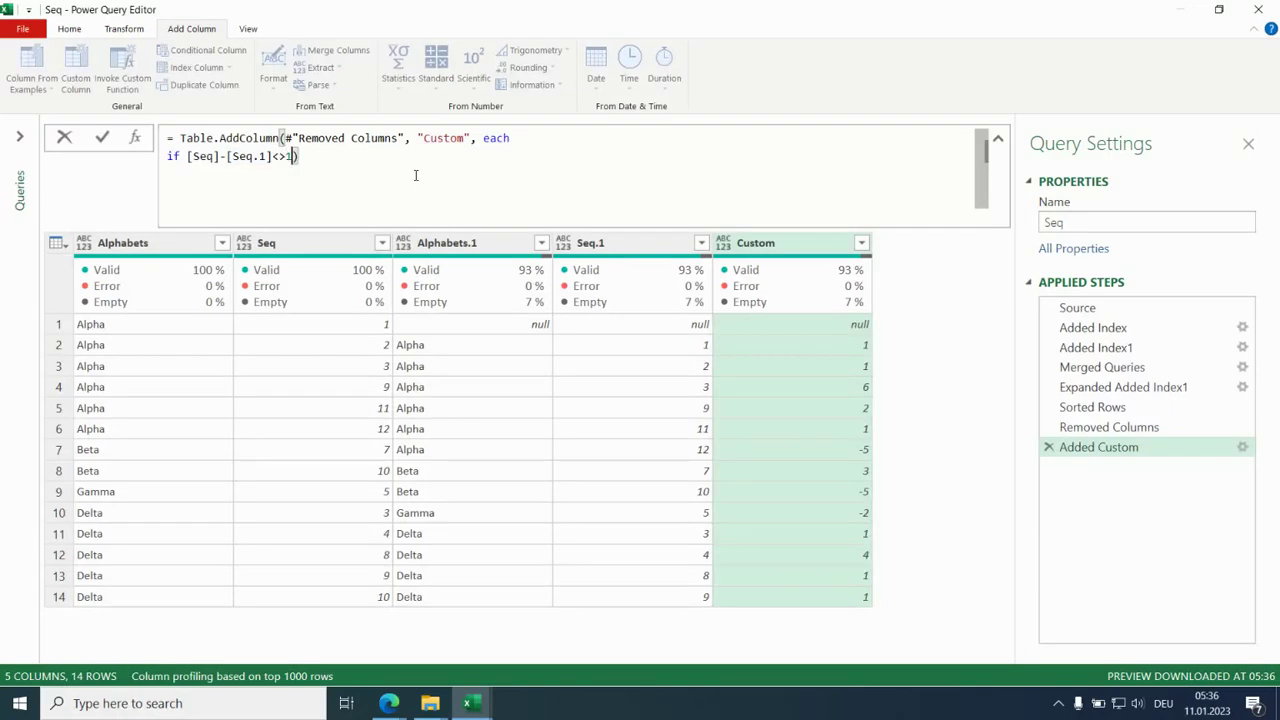
pyautogui.write(' then ')
pyautogui.write('[')
pyautogui.write('Se')
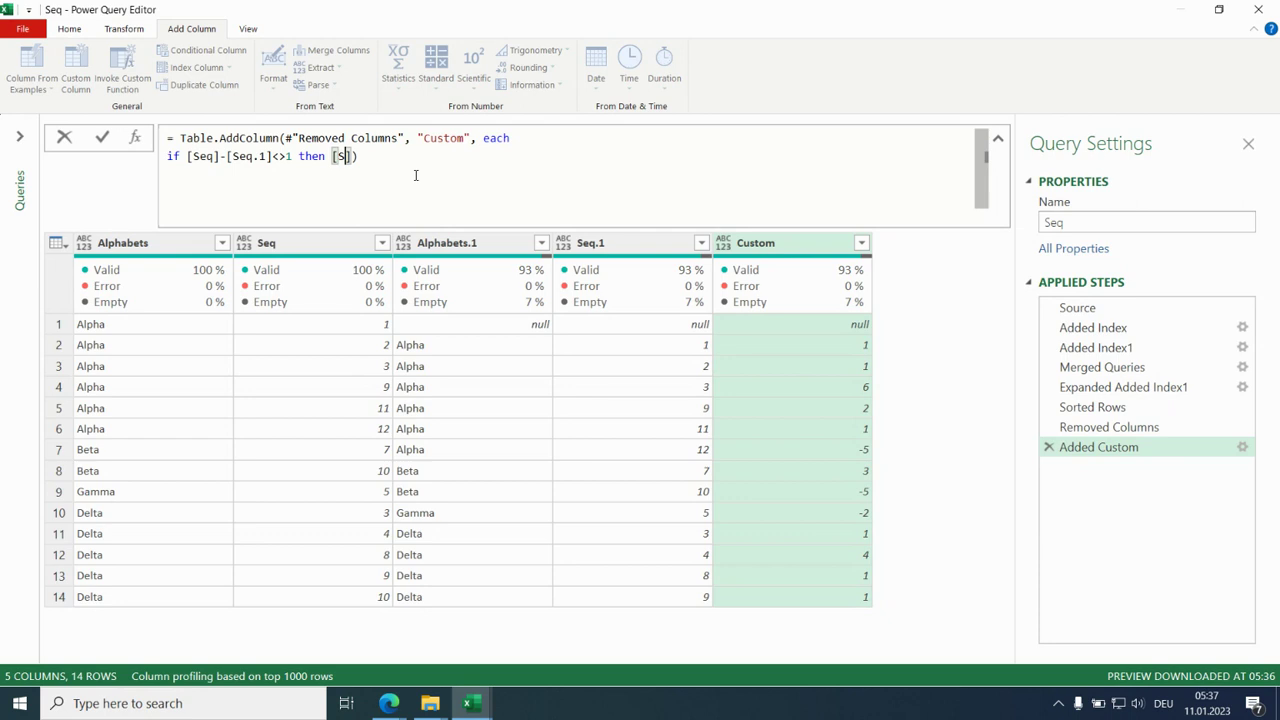
pyautogui.write('q] else null')
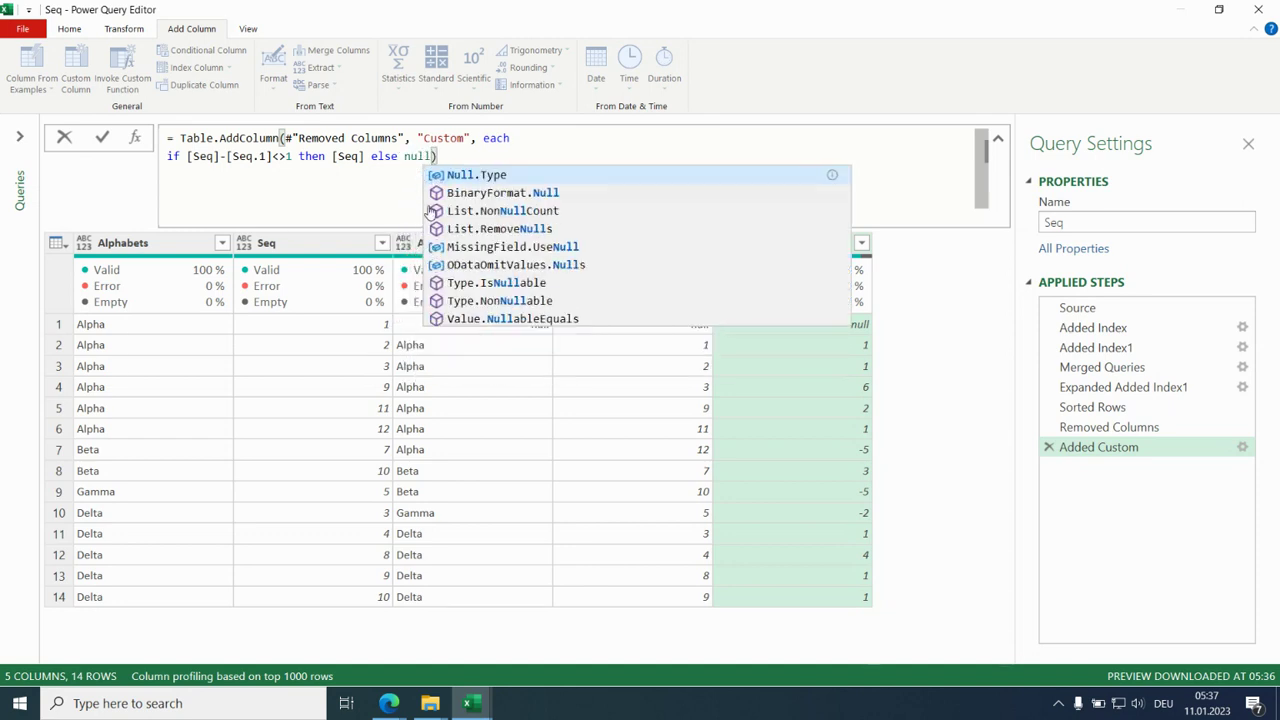
pyautogui.click(909, 365)
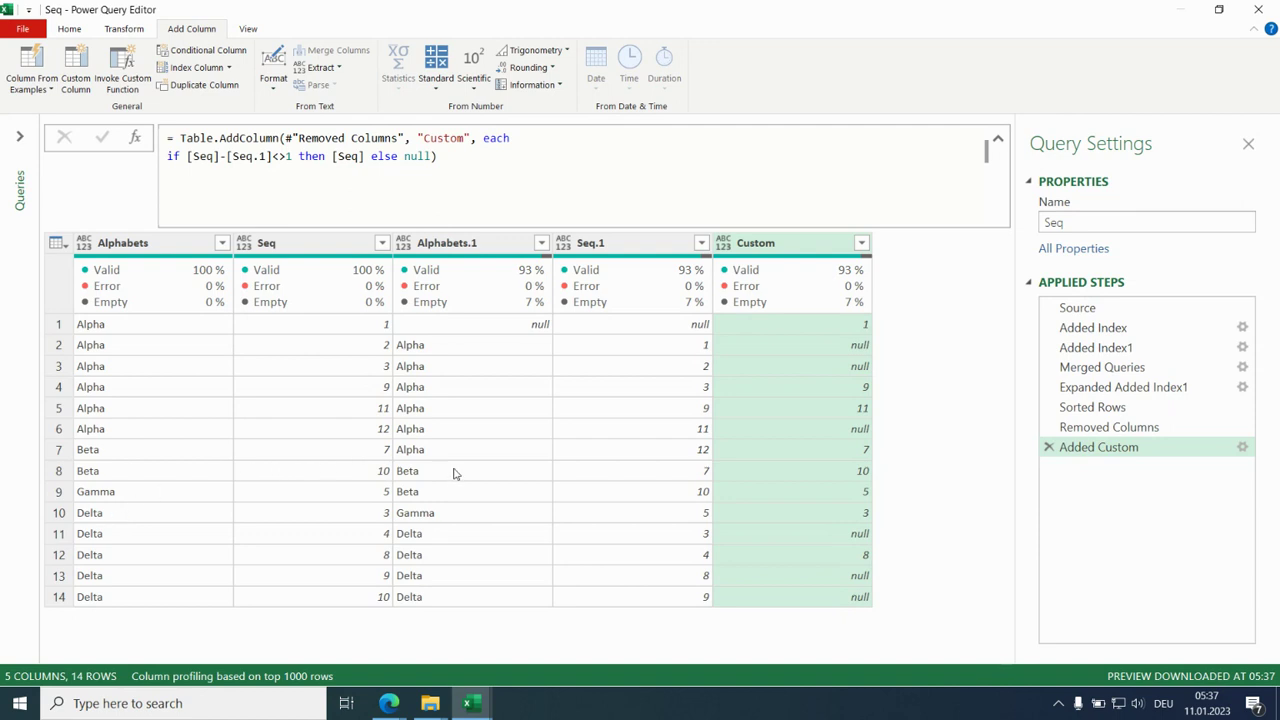
# - Extend the custom column's condition with or [Alphabets]<>[Alphabets.1]
pyautogui.moveTo(1105, 427); pyautogui.dragTo(1237, 447)
pyautogui.click(1242, 449)
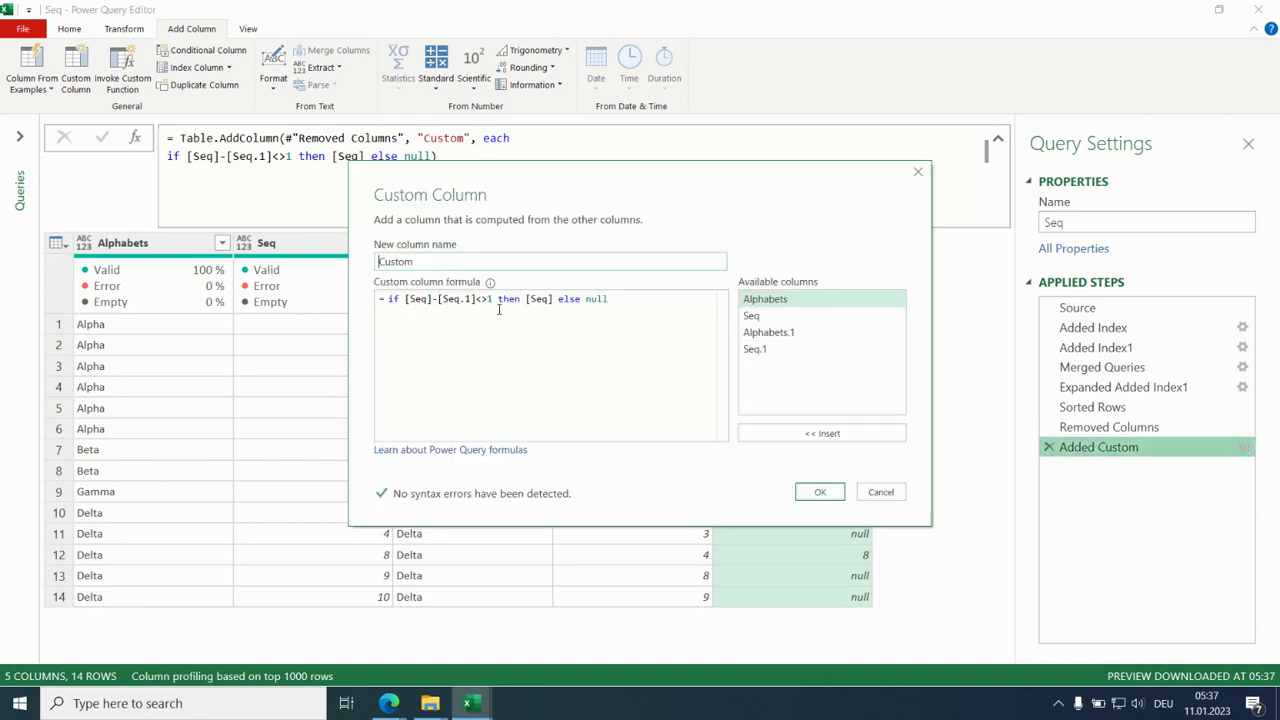
pyautogui.click(493, 299)
pyautogui.write('or')
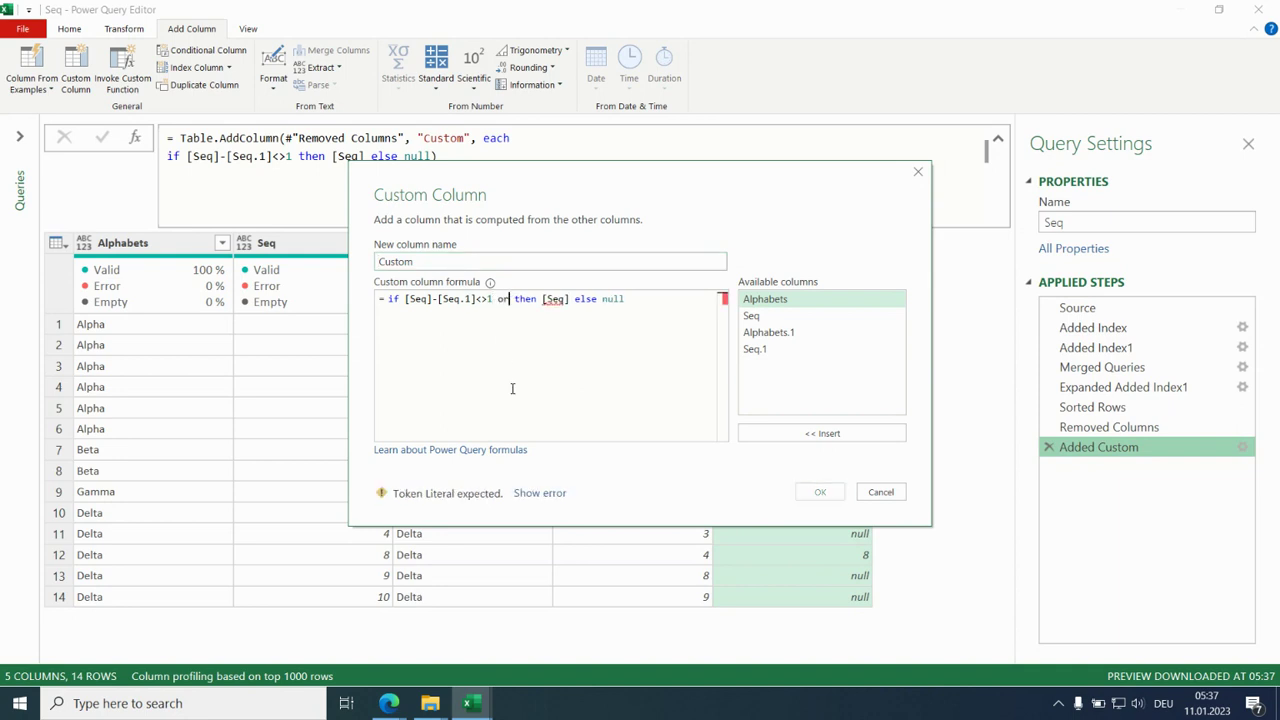
pyautogui.doubleClick(784, 300)
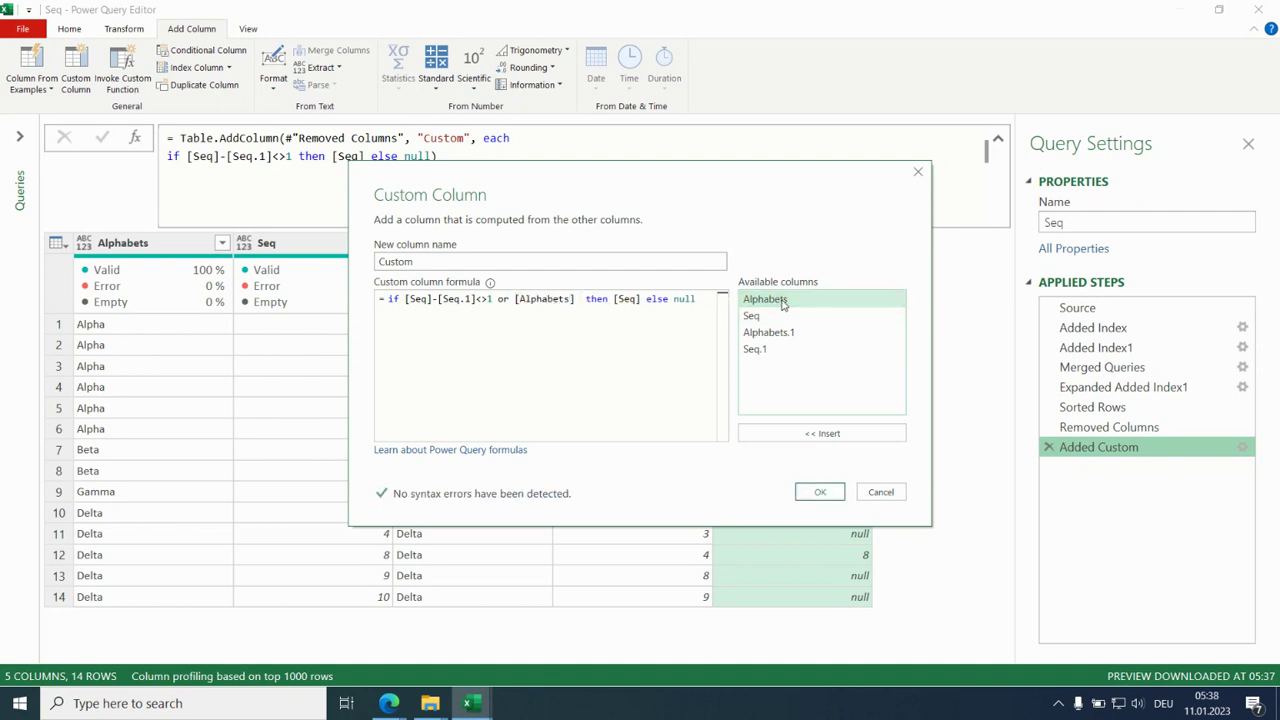
pyautogui.press('BackSpace')
pyautogui.write('<>')
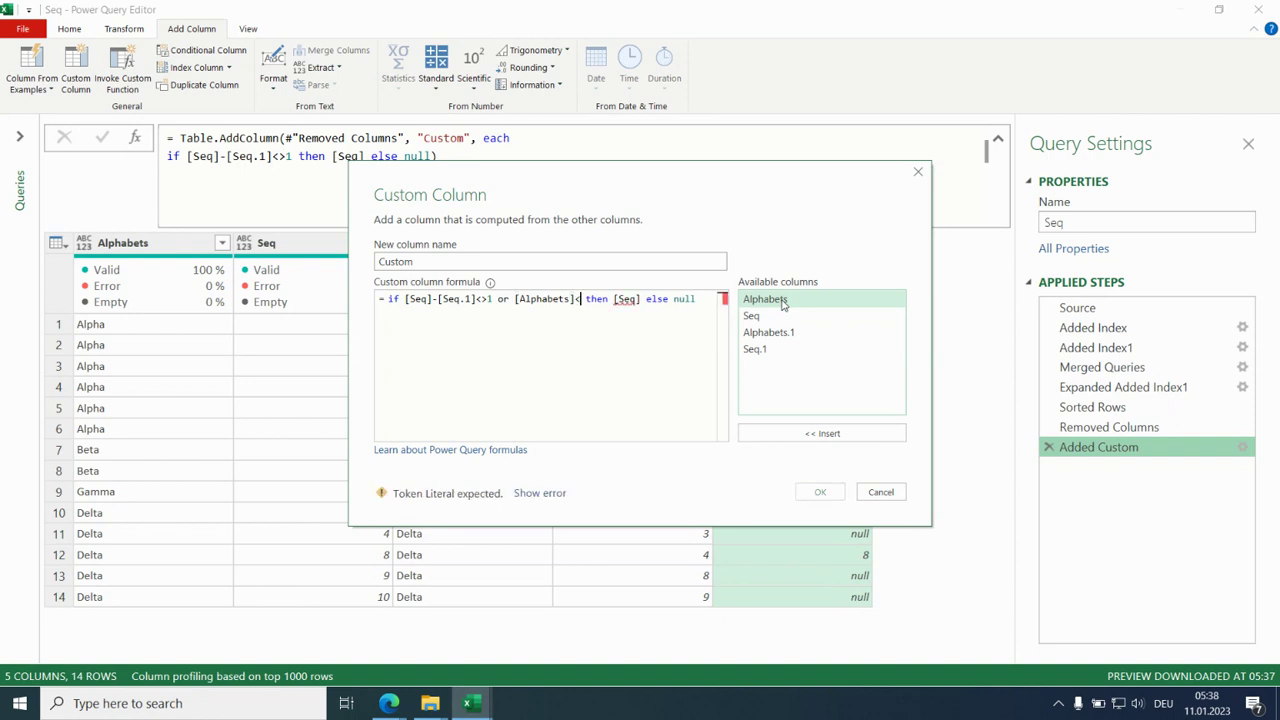
pyautogui.doubleClick(783, 338)
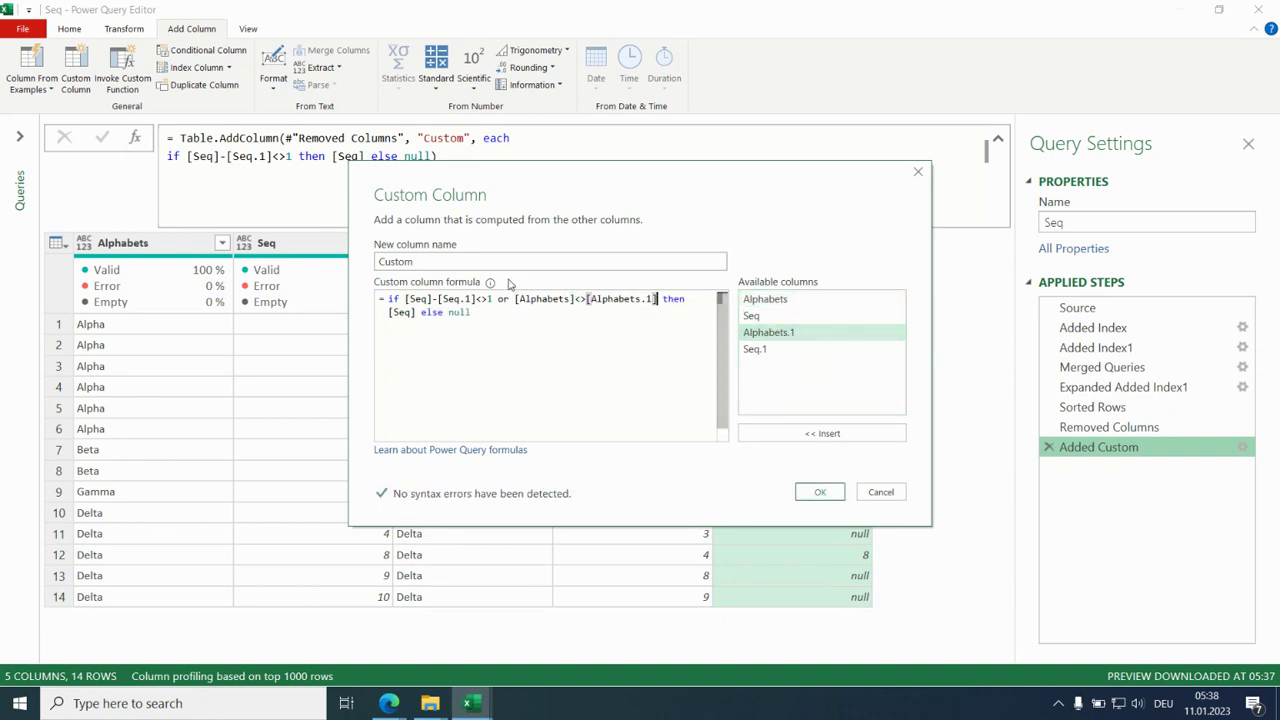
# - Rename the custom column as From and apply the edited column definition
pyautogui.doubleClick(390, 262)
pyautogui.write('From')
pyautogui.click(820, 493)
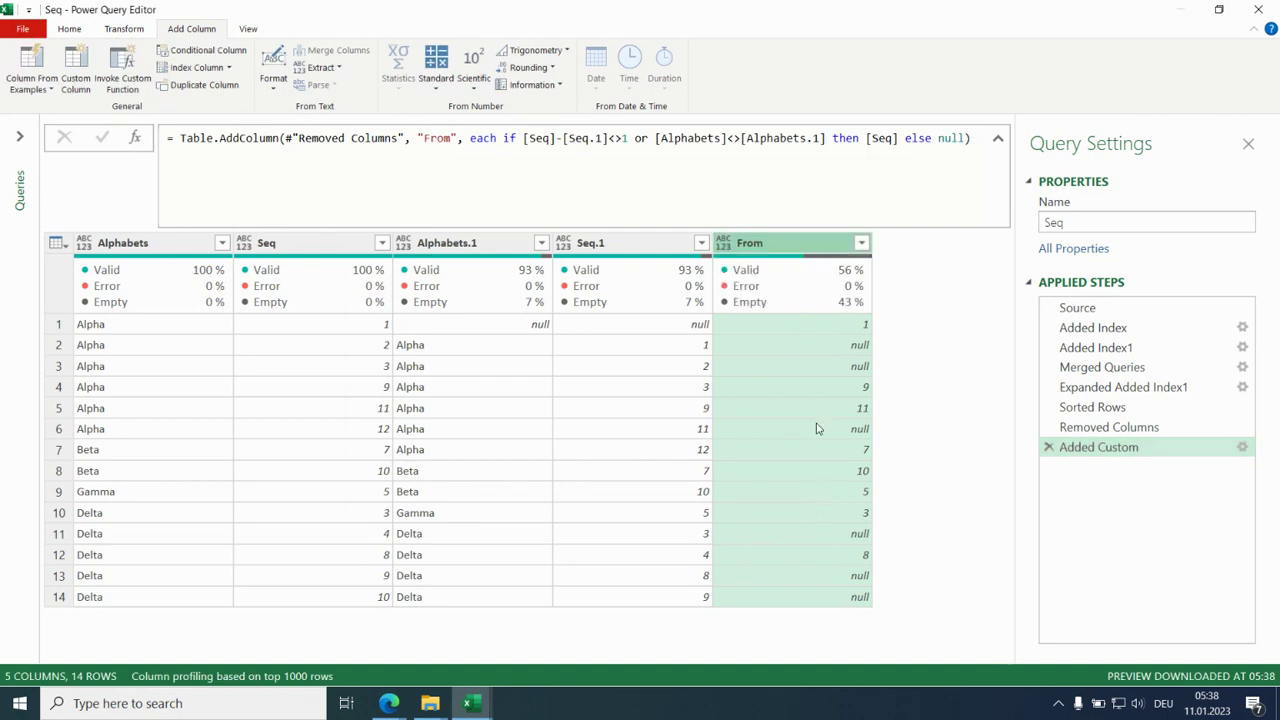
# - Fill the empty cells of the From column downwards
pyautogui.rightClick(795, 249)
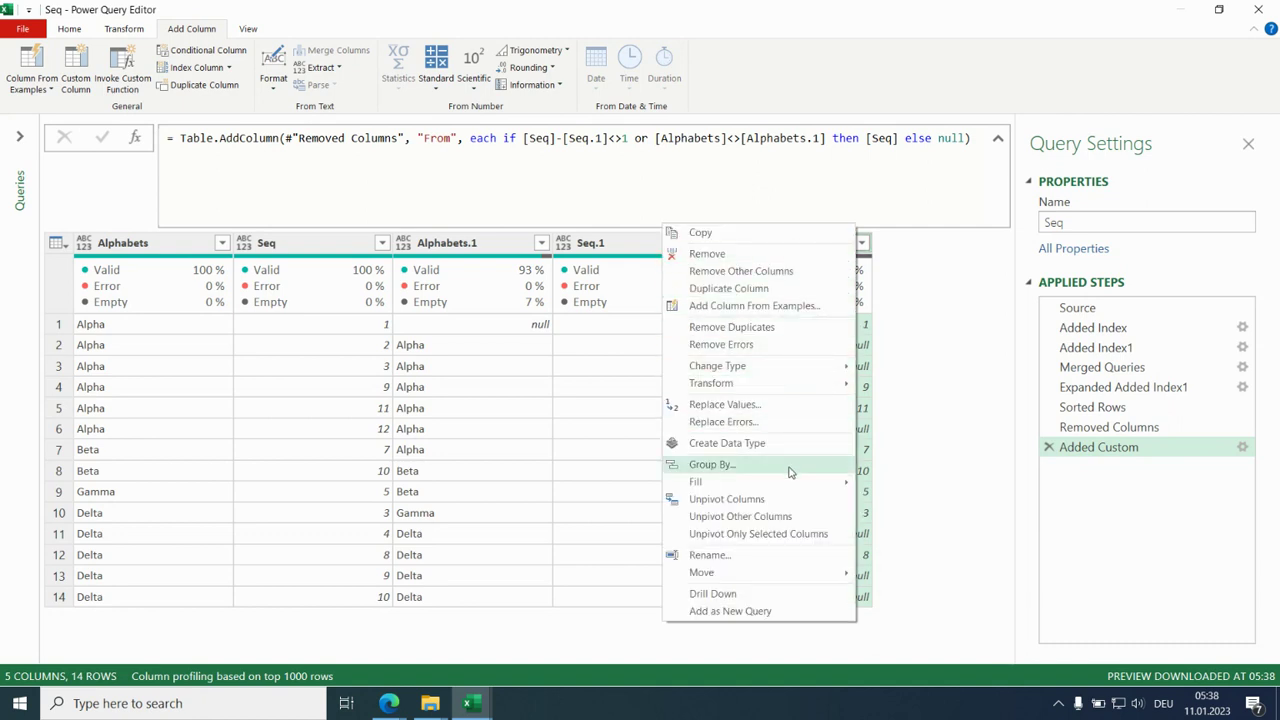
pyautogui.moveTo(792, 484)
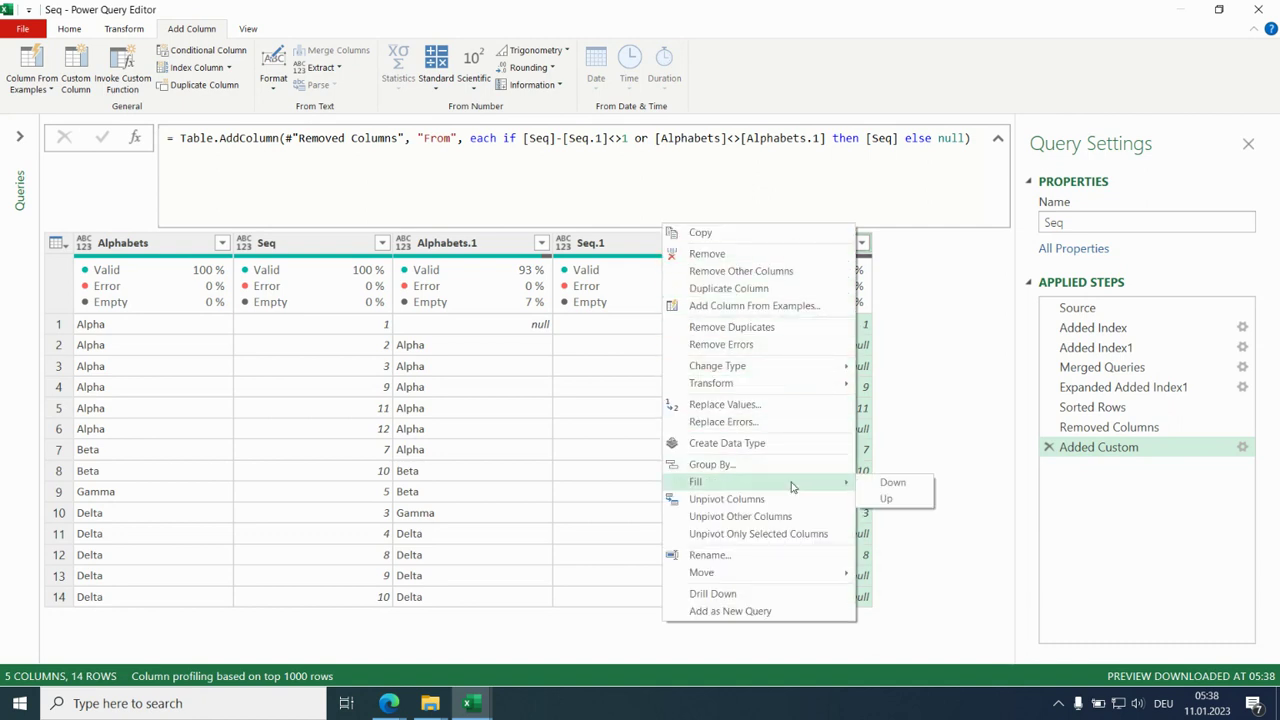
pyautogui.click(897, 482)
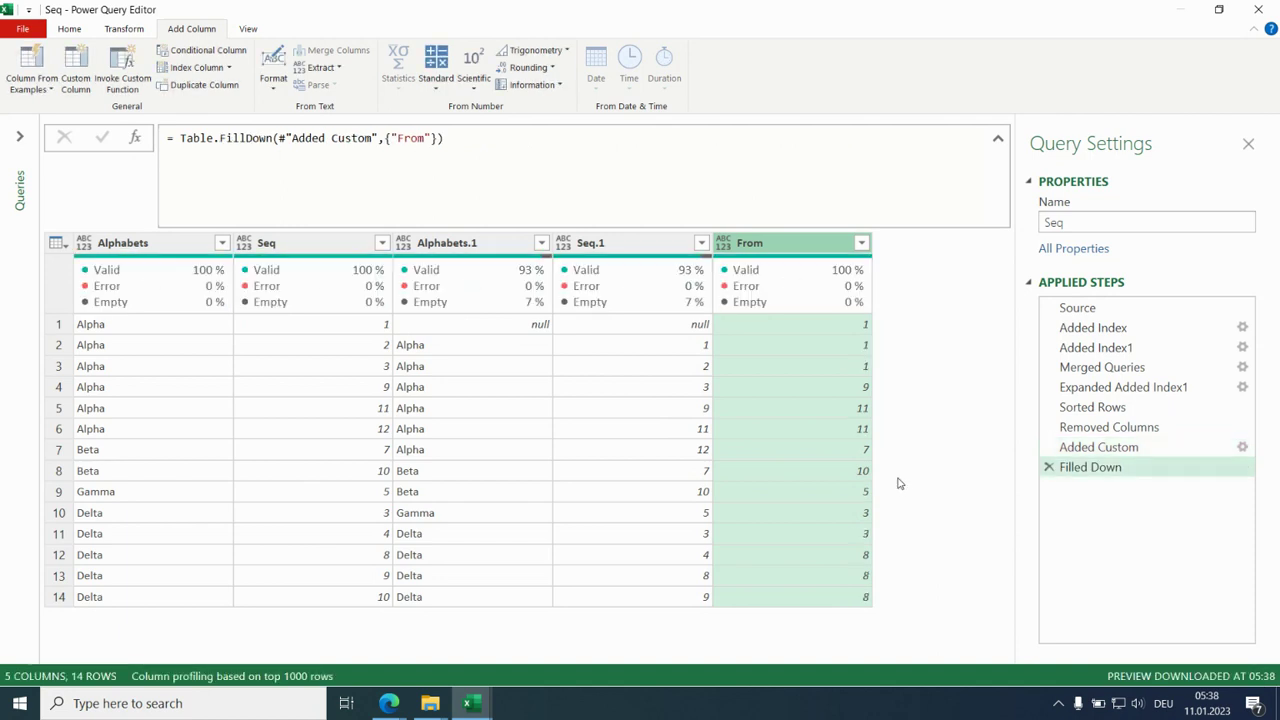
# - Replace null with 0 in the Alphabets.1 and Seq.1 columns
pyautogui.click(136, 248)
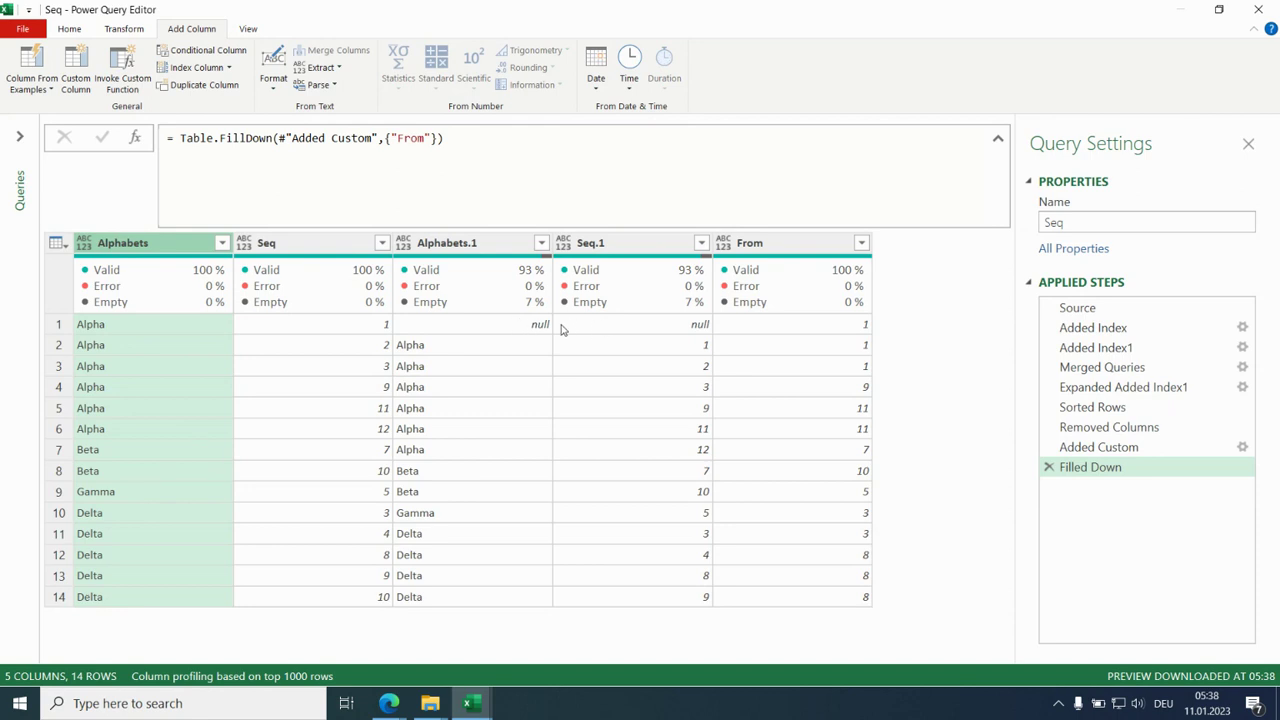
pyautogui.click(518, 244)
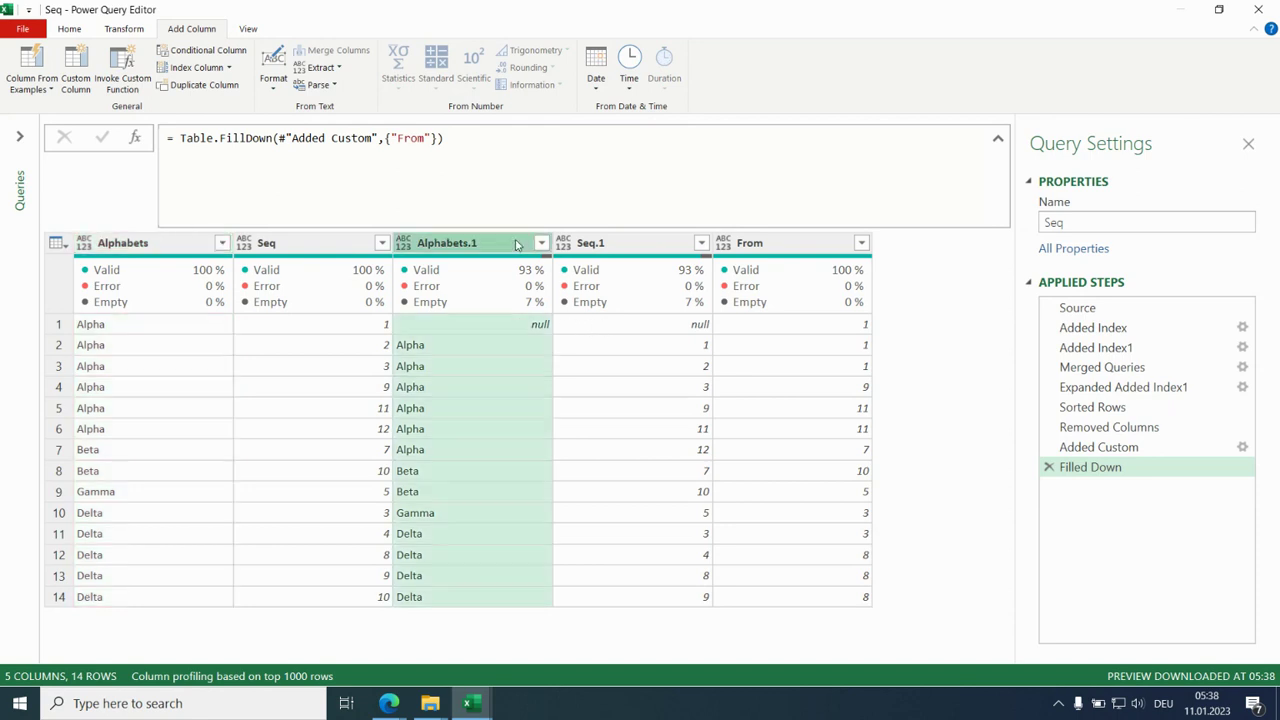
pyautogui.keyDown('ctrl'); pyautogui.click(612, 250); pyautogui.keyUp('ctrl')
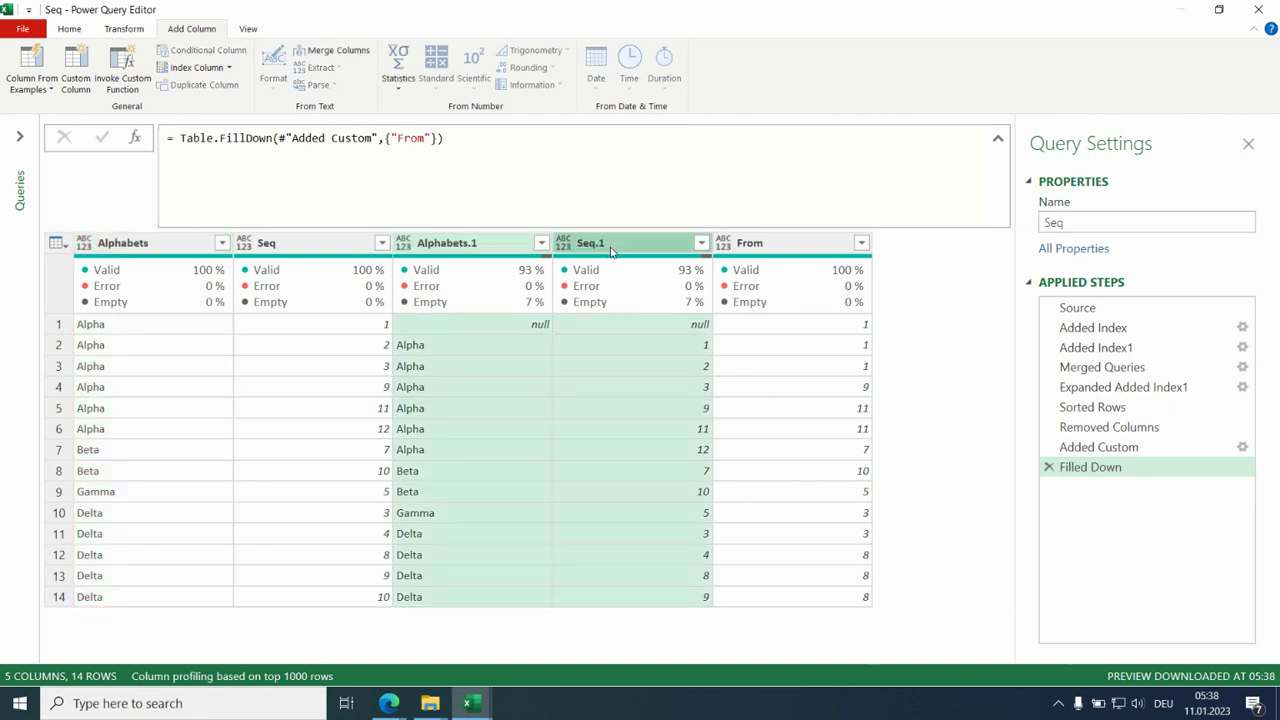
pyautogui.rightClick(612, 250)
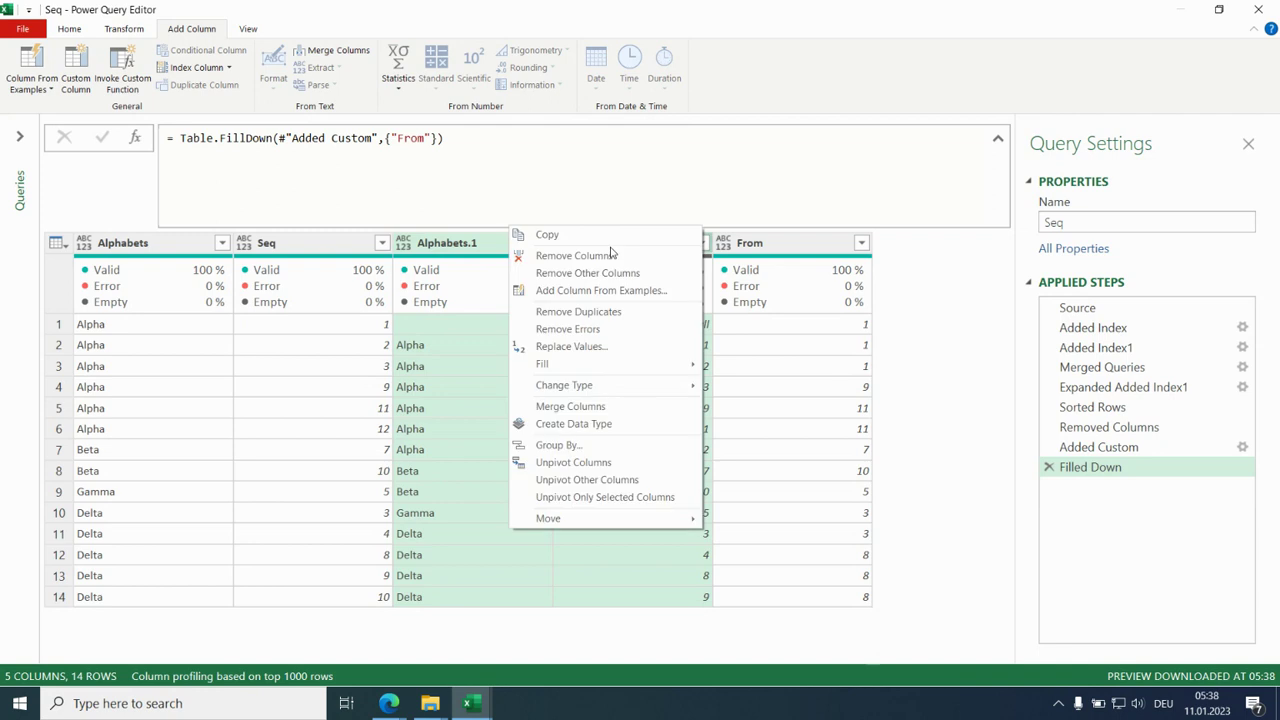
pyautogui.click(612, 352)
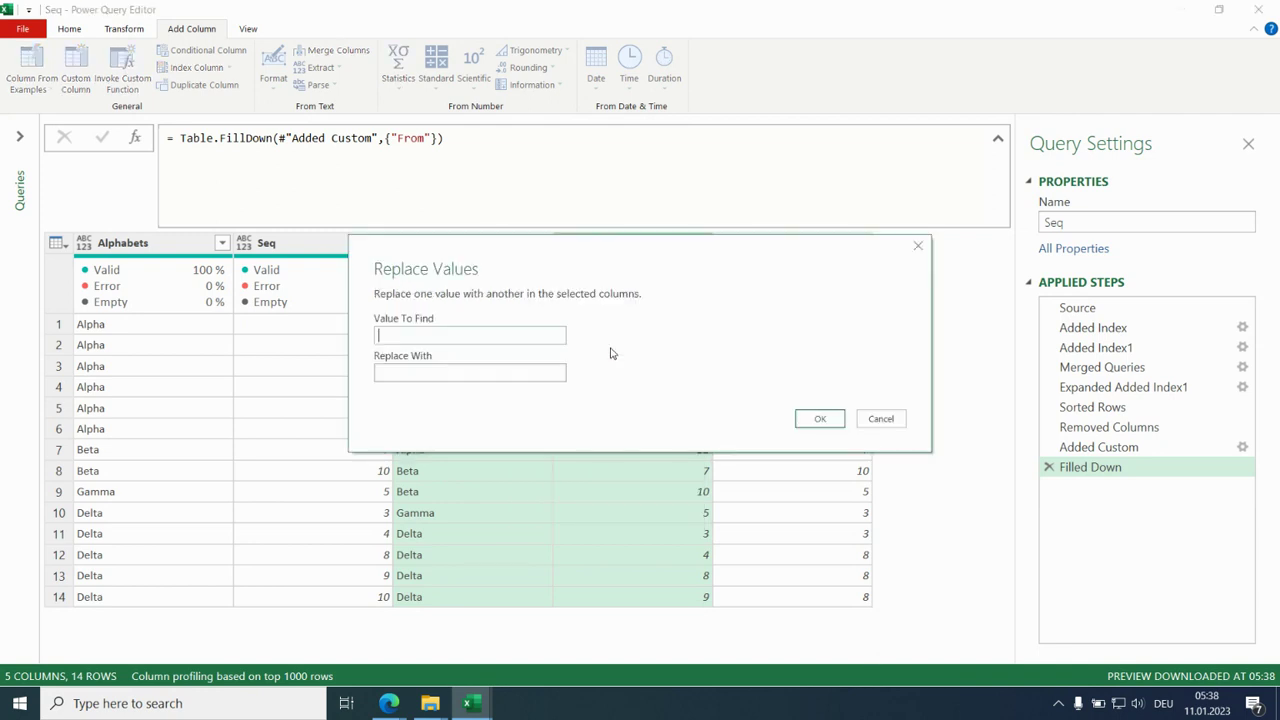
pyautogui.write('null')
pyautogui.click(521, 370)
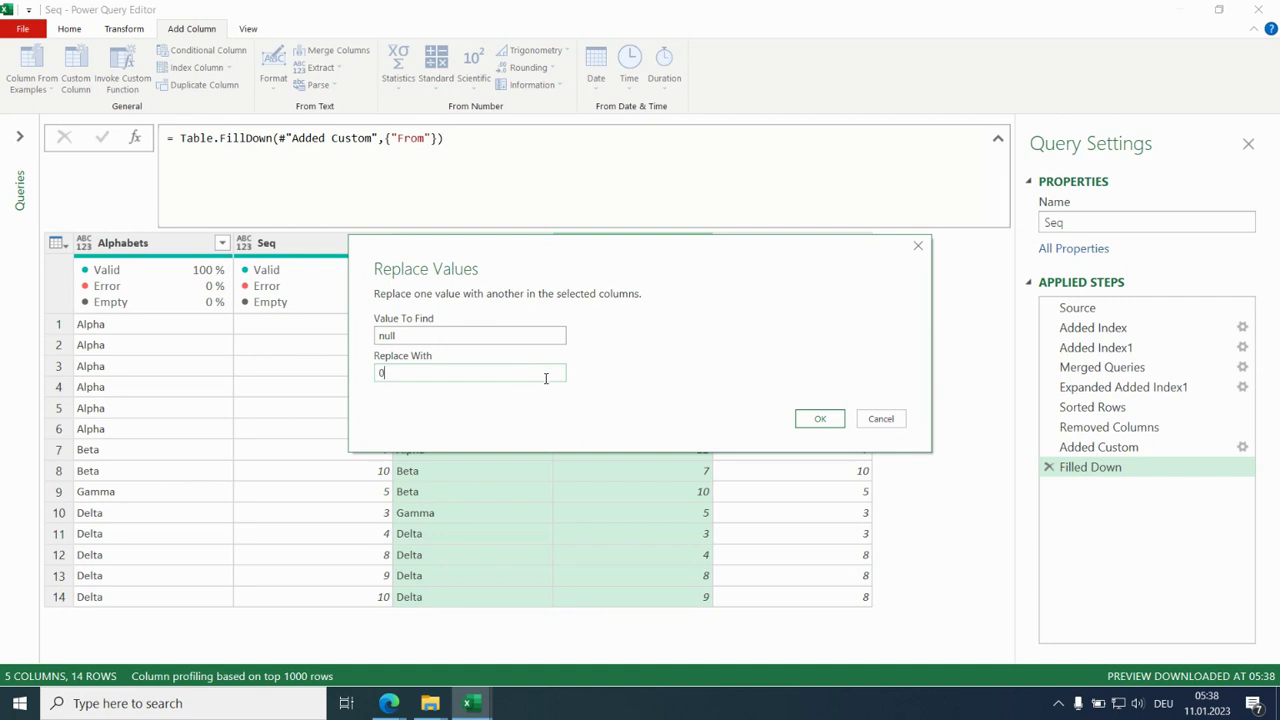
pyautogui.click(815, 420)
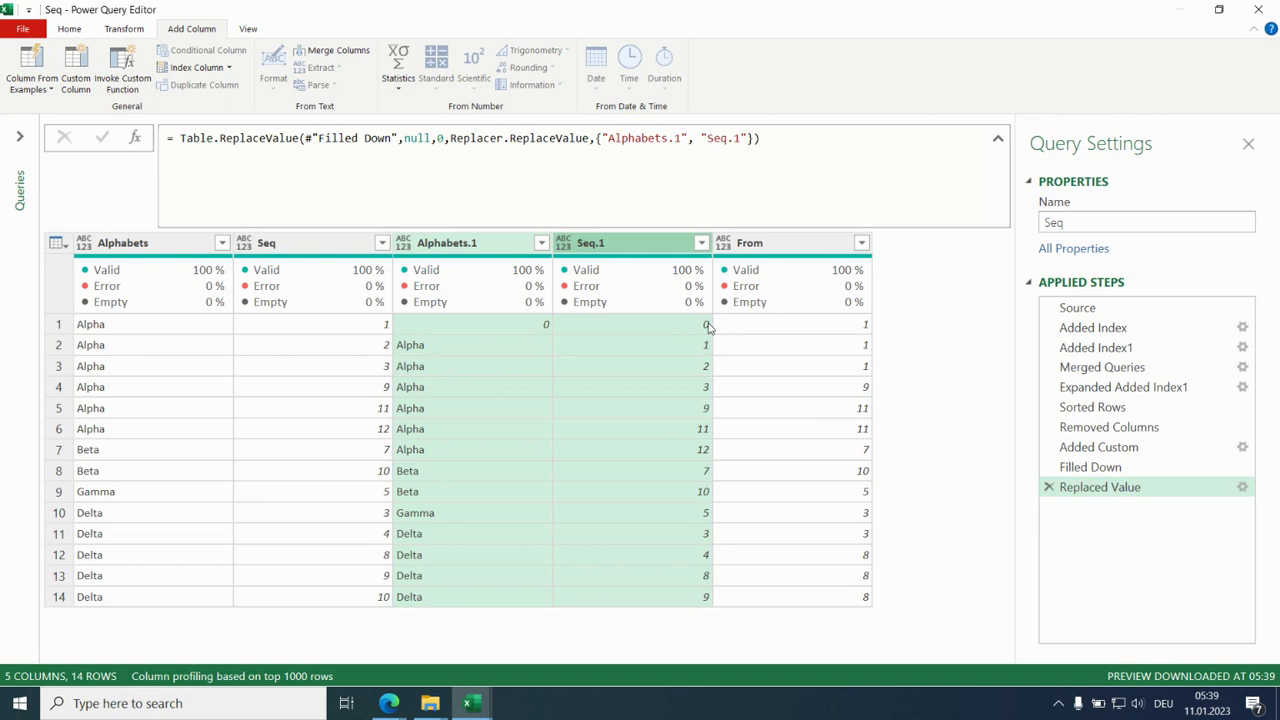
# - Set up grouping by Alphabets and From, with a To column that returns the Max of Seq
pyautogui.click(165, 246)
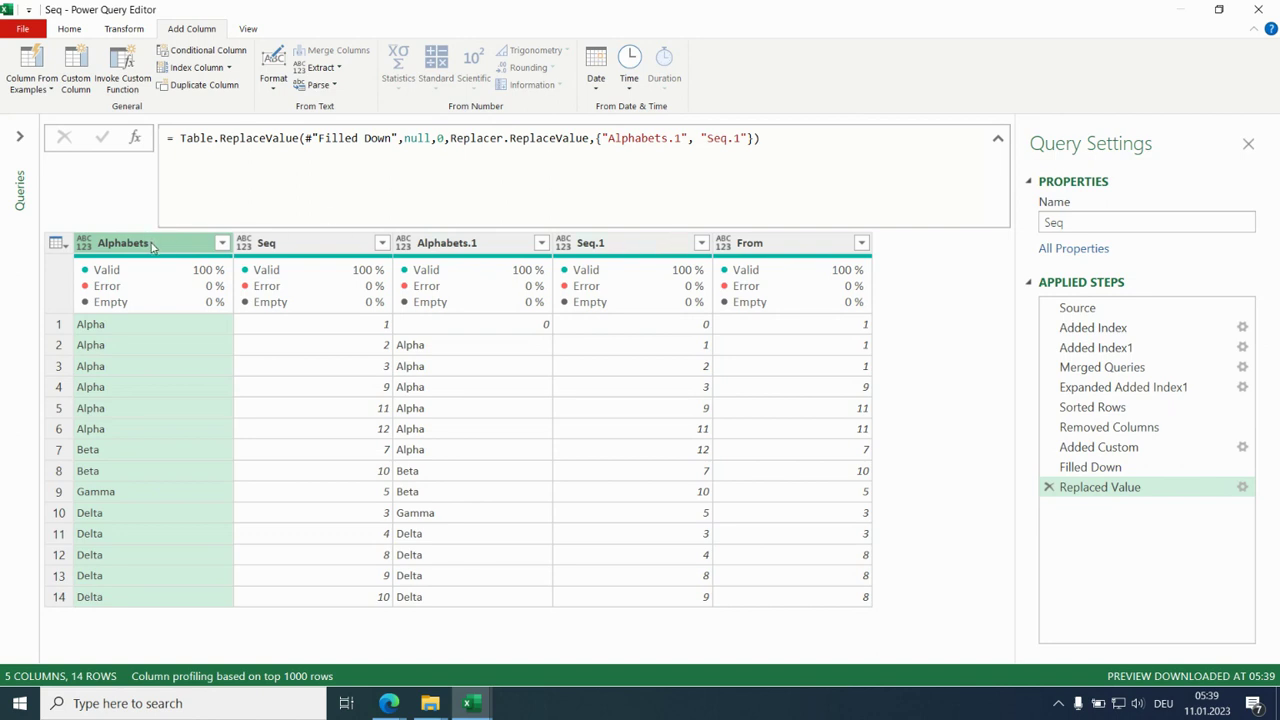
pyautogui.keyDown('ctrl'); pyautogui.click(781, 248); pyautogui.keyUp('ctrl')
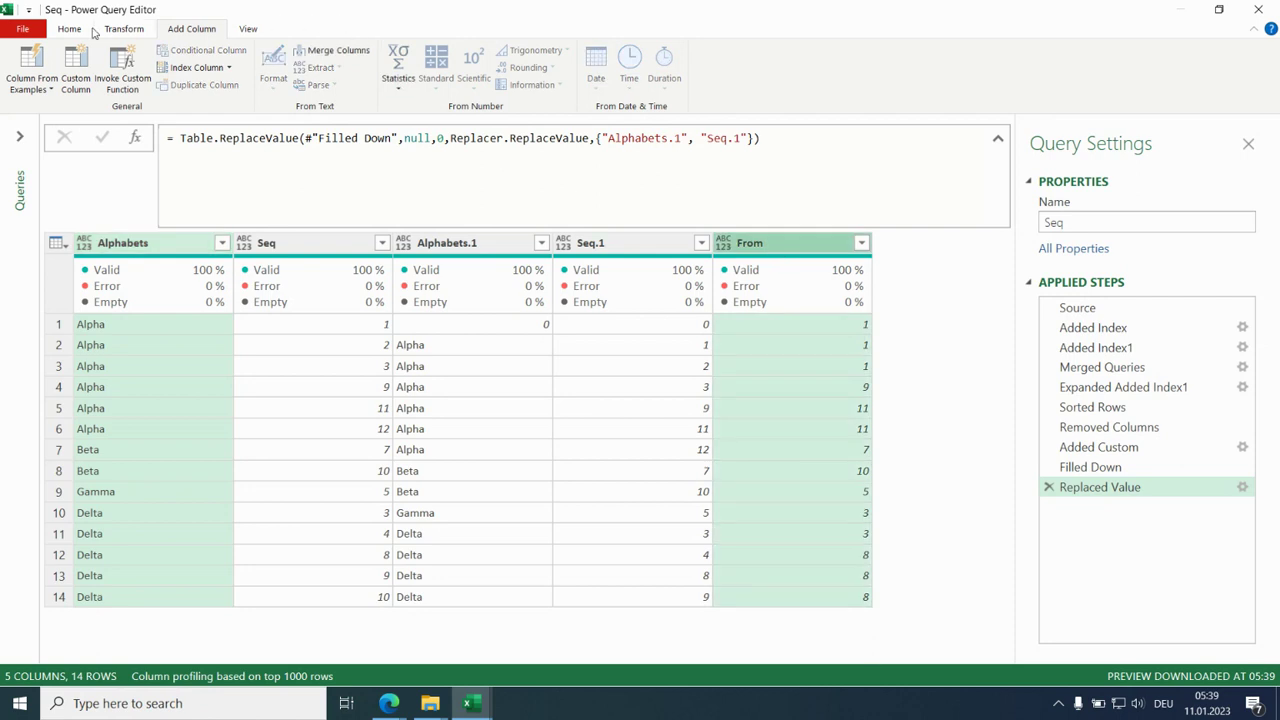
pyautogui.click(70, 30)
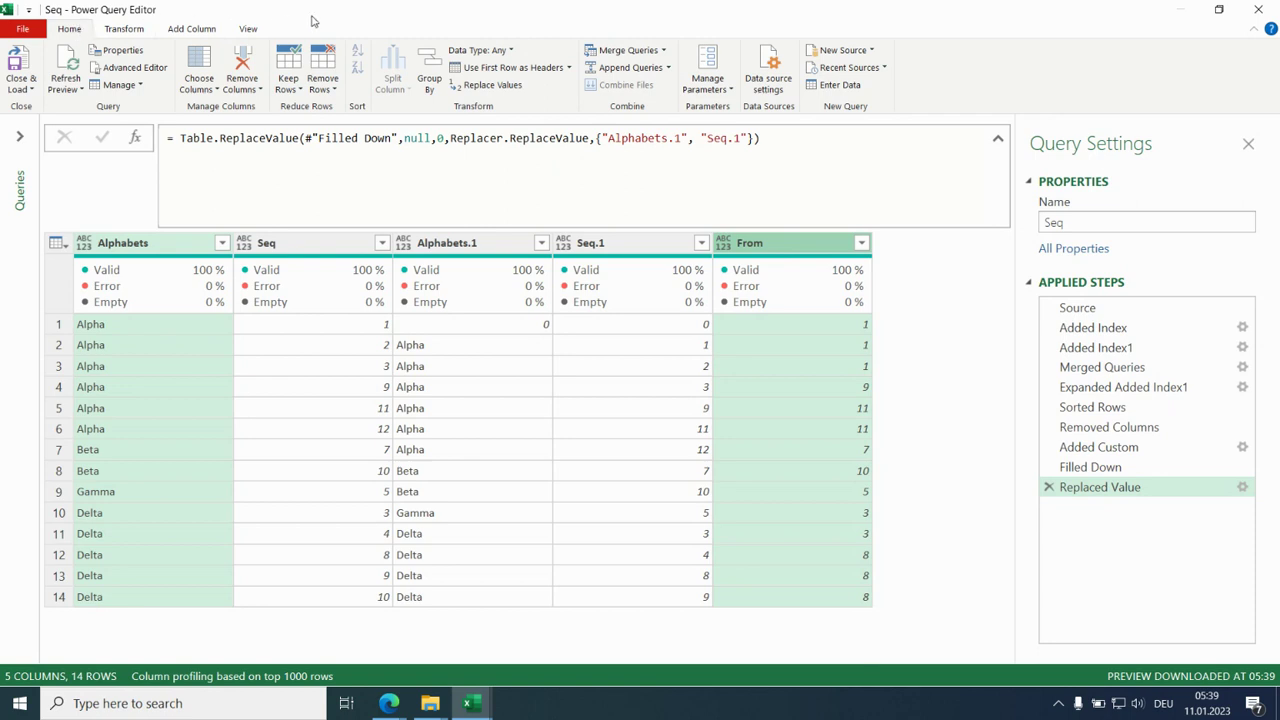
pyautogui.click(428, 62)
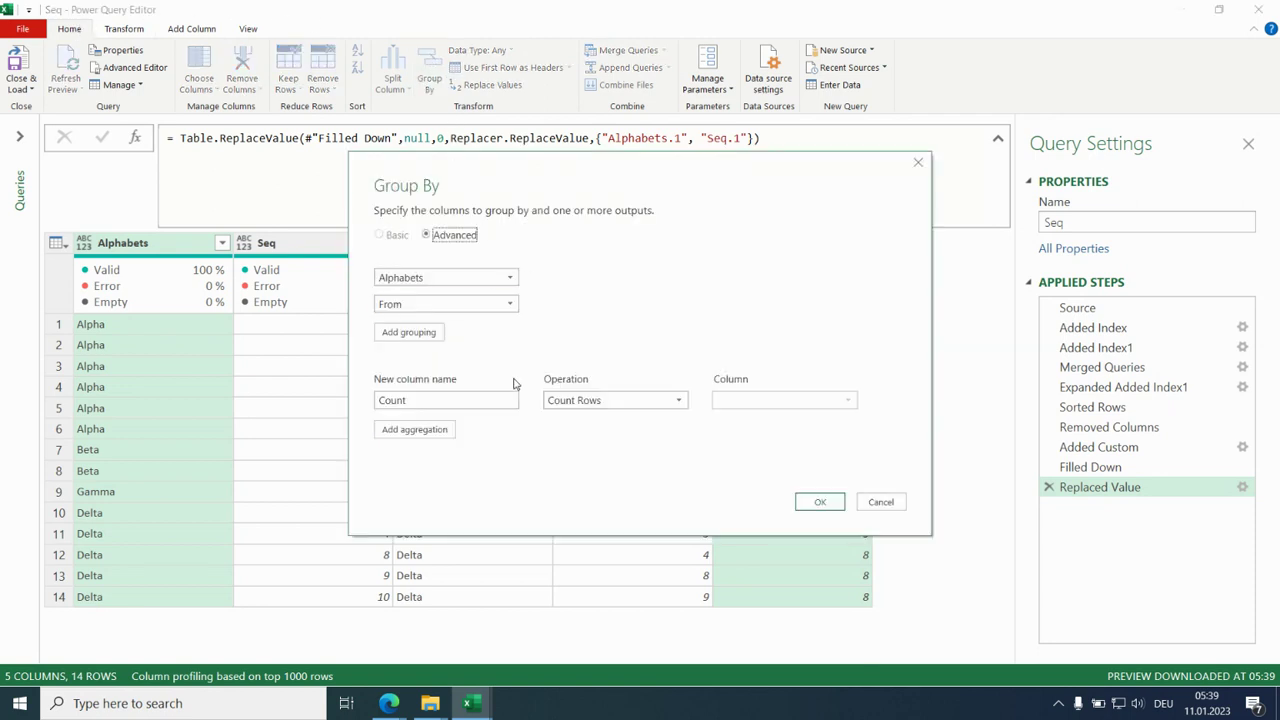
pyautogui.click(677, 404)
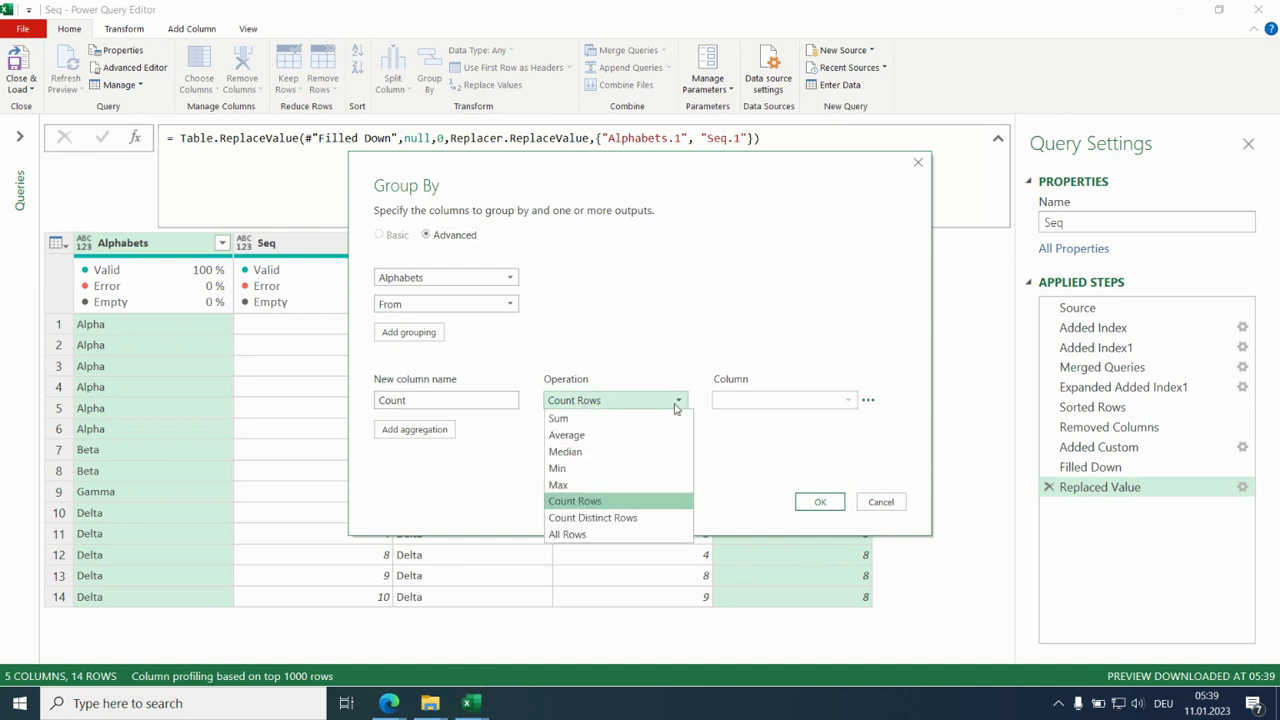
pyautogui.click(660, 485)
pyautogui.moveTo(452, 403); pyautogui.dragTo(373, 435)
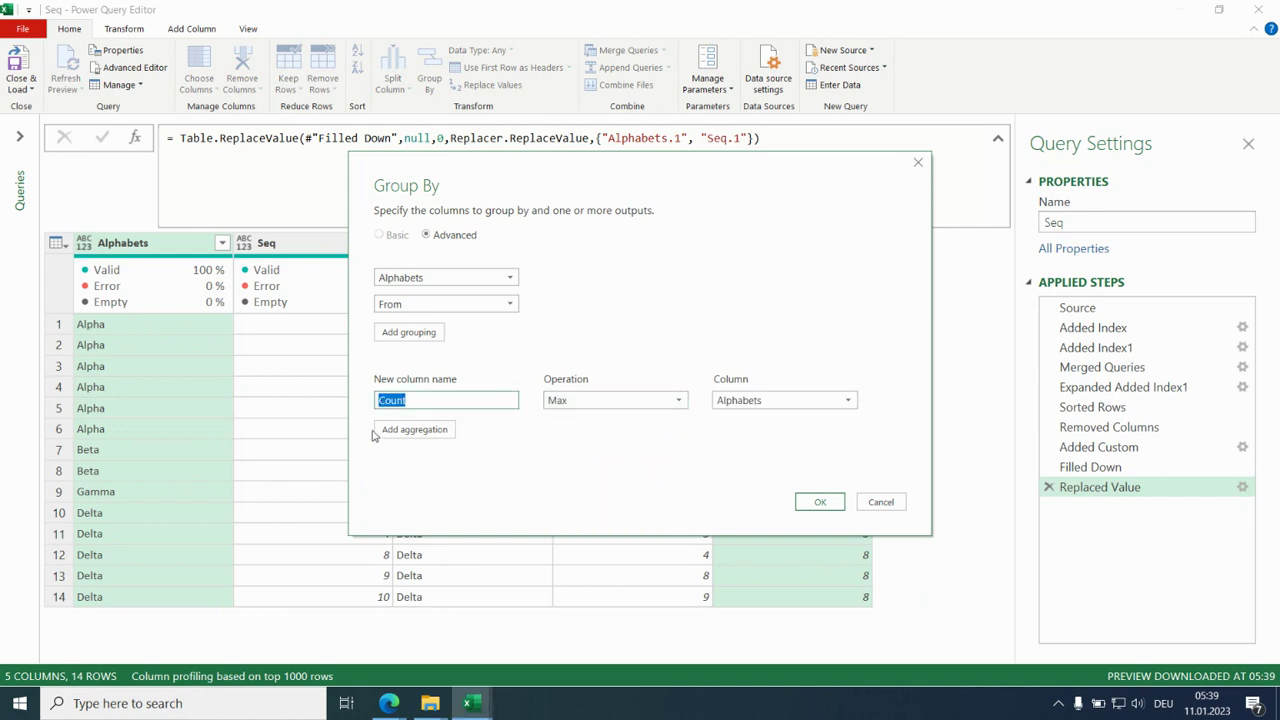
pyautogui.write('To')
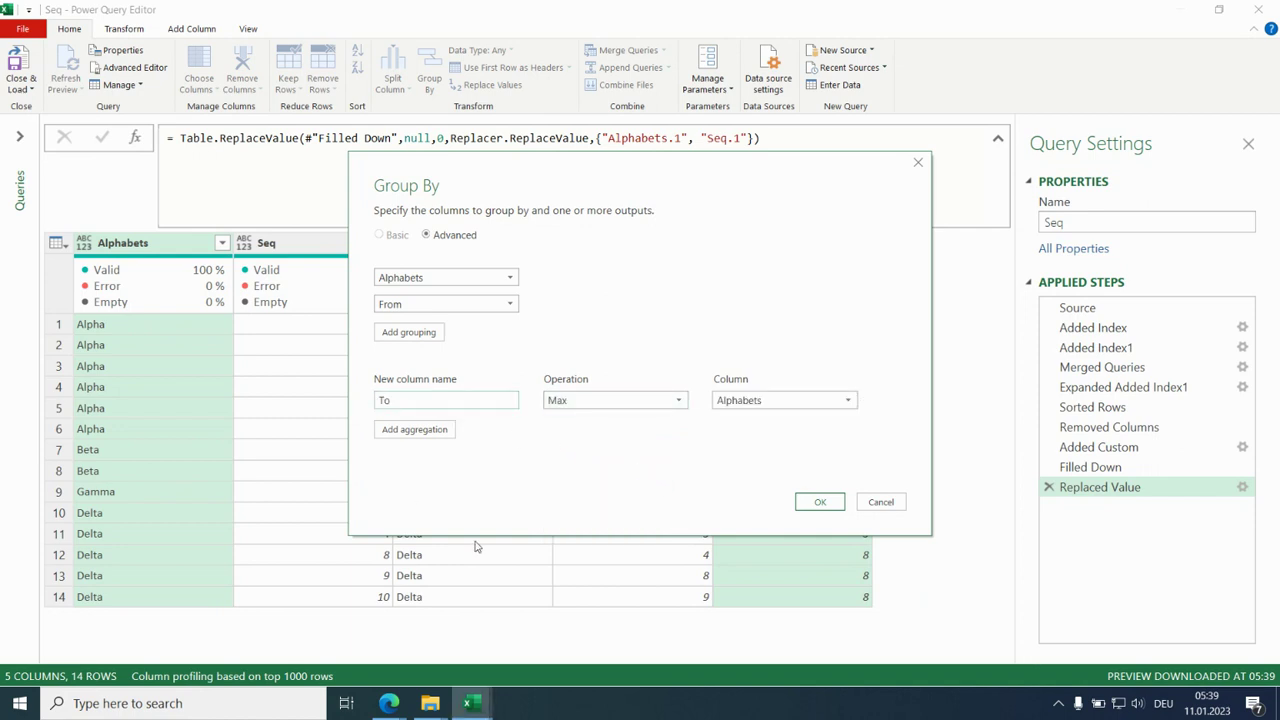
pyautogui.click(849, 403)
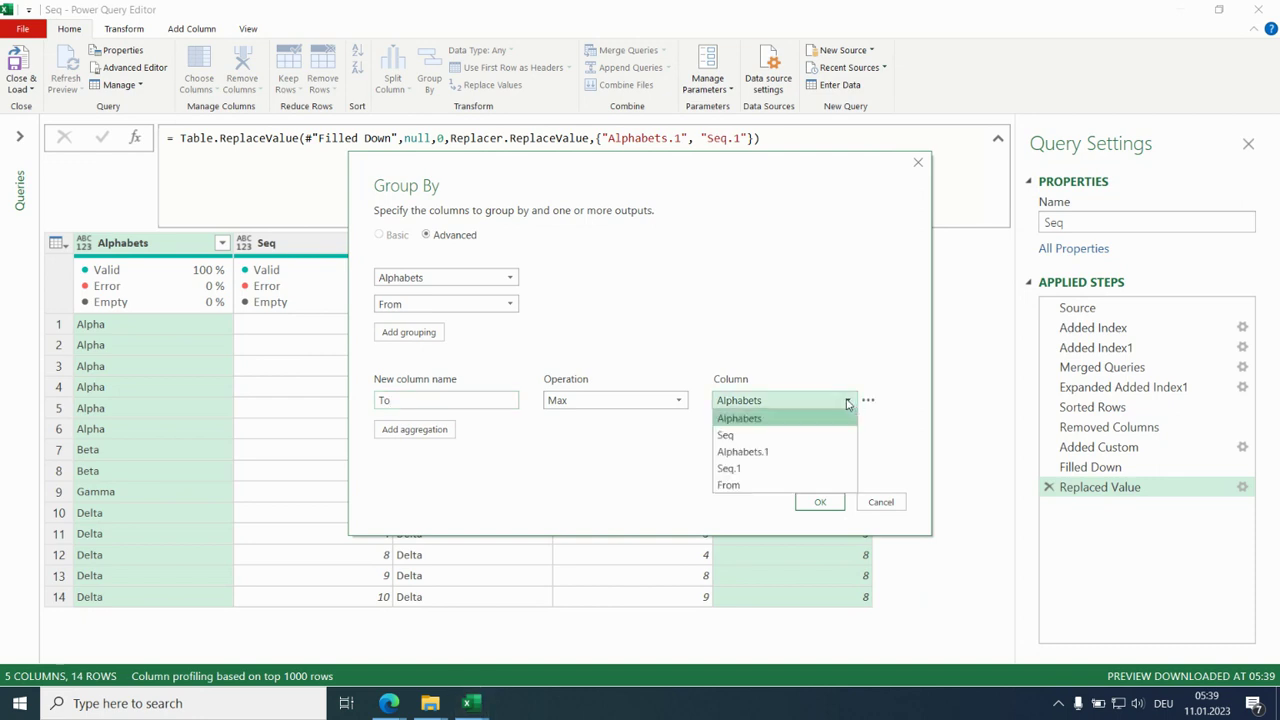
pyautogui.click(820, 440)
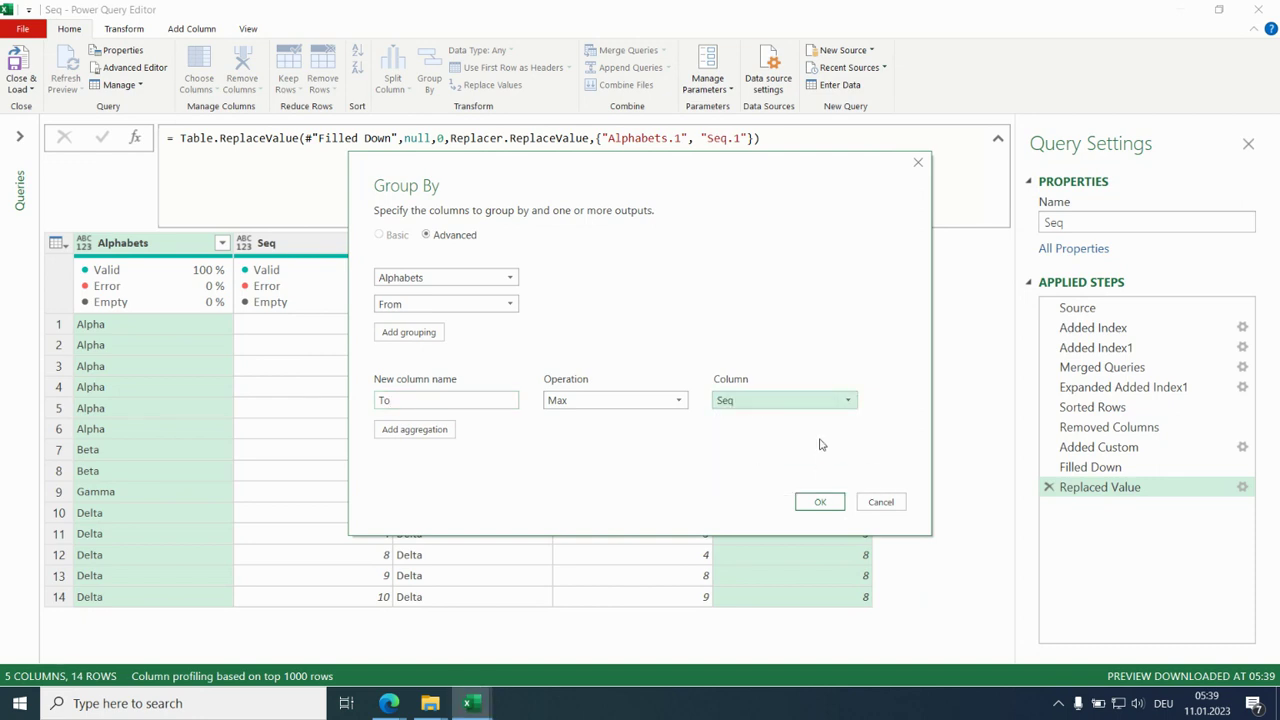
# - Add an All Rows aggregation named Missing and apply the grouping
pyautogui.click(431, 431)
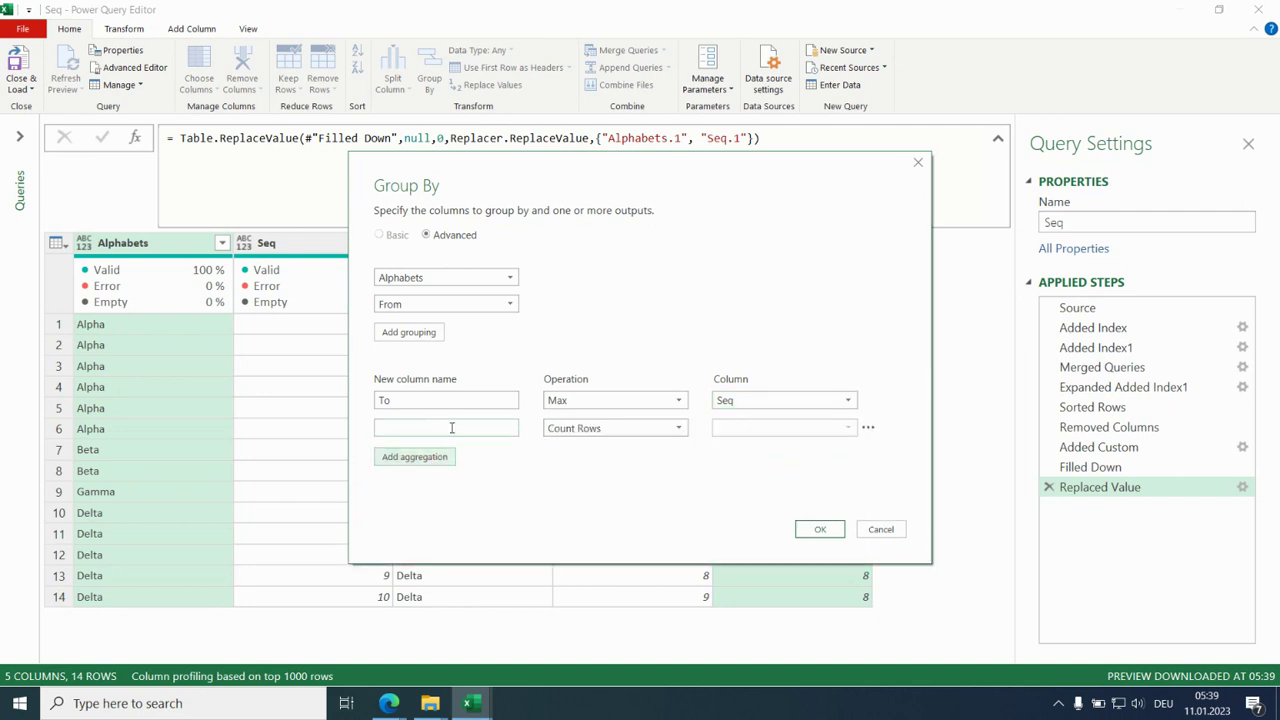
pyautogui.click(680, 428)
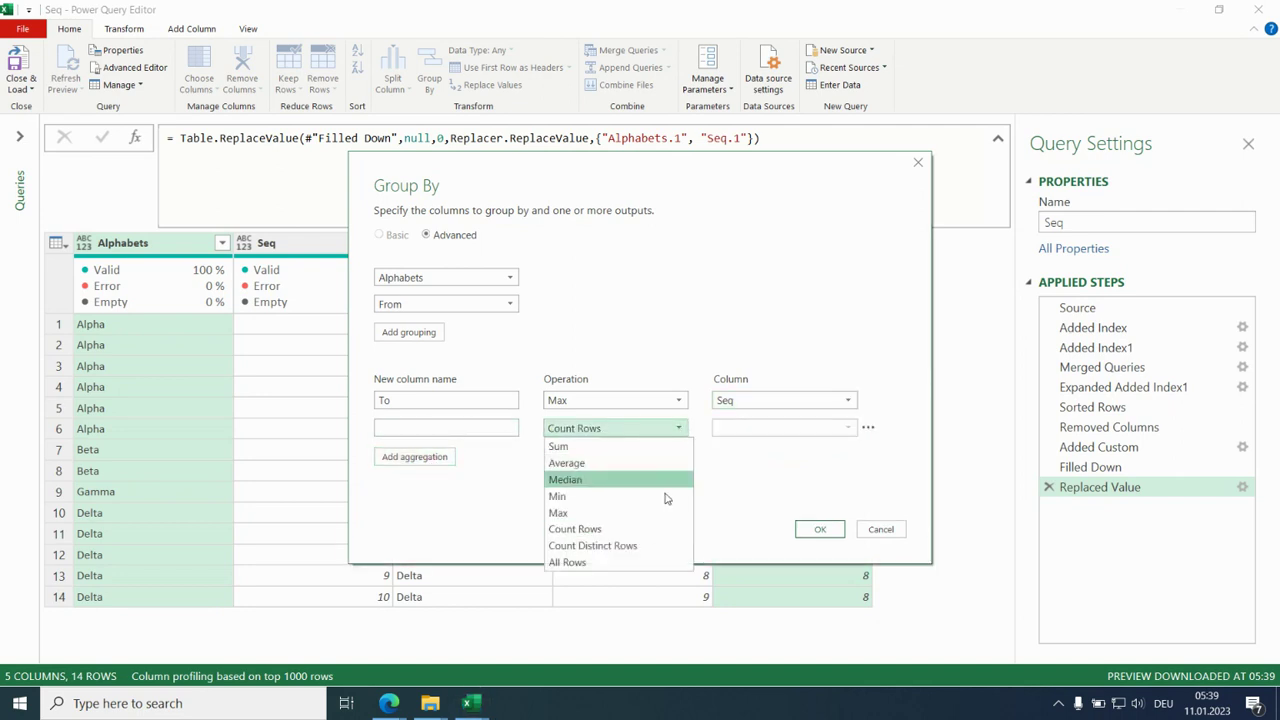
pyautogui.click(661, 561)
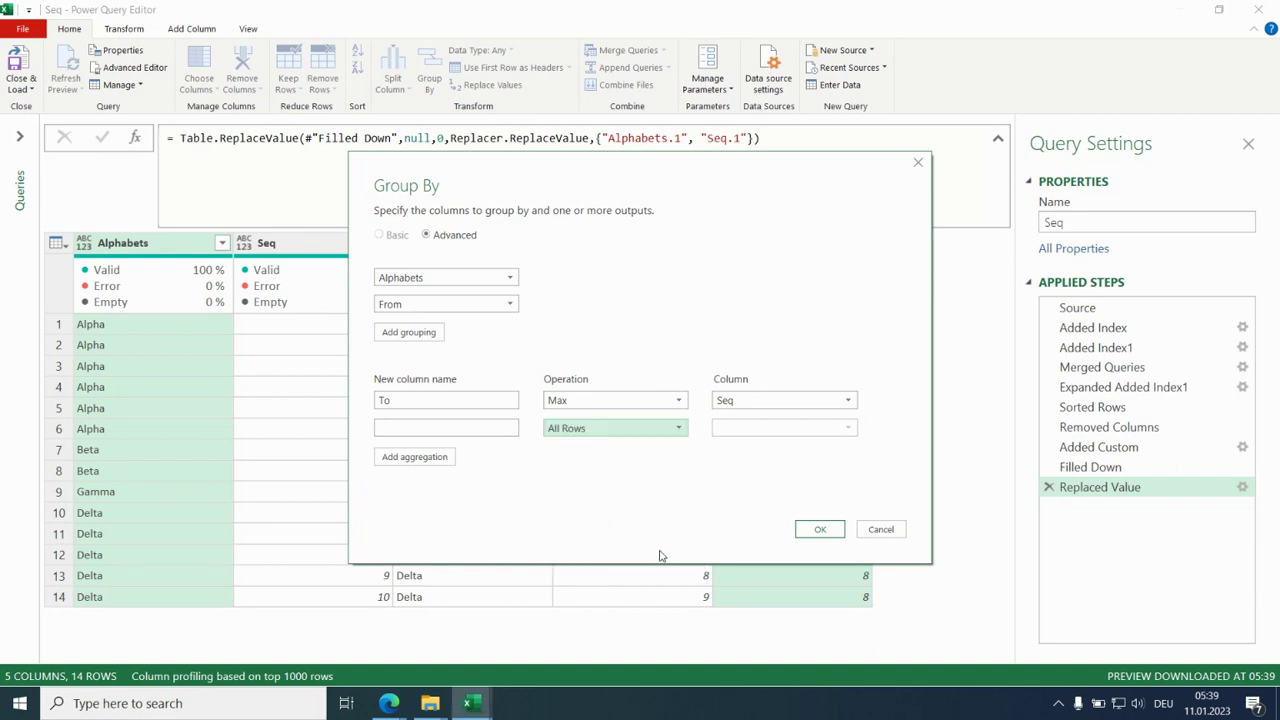
pyautogui.click(496, 428)
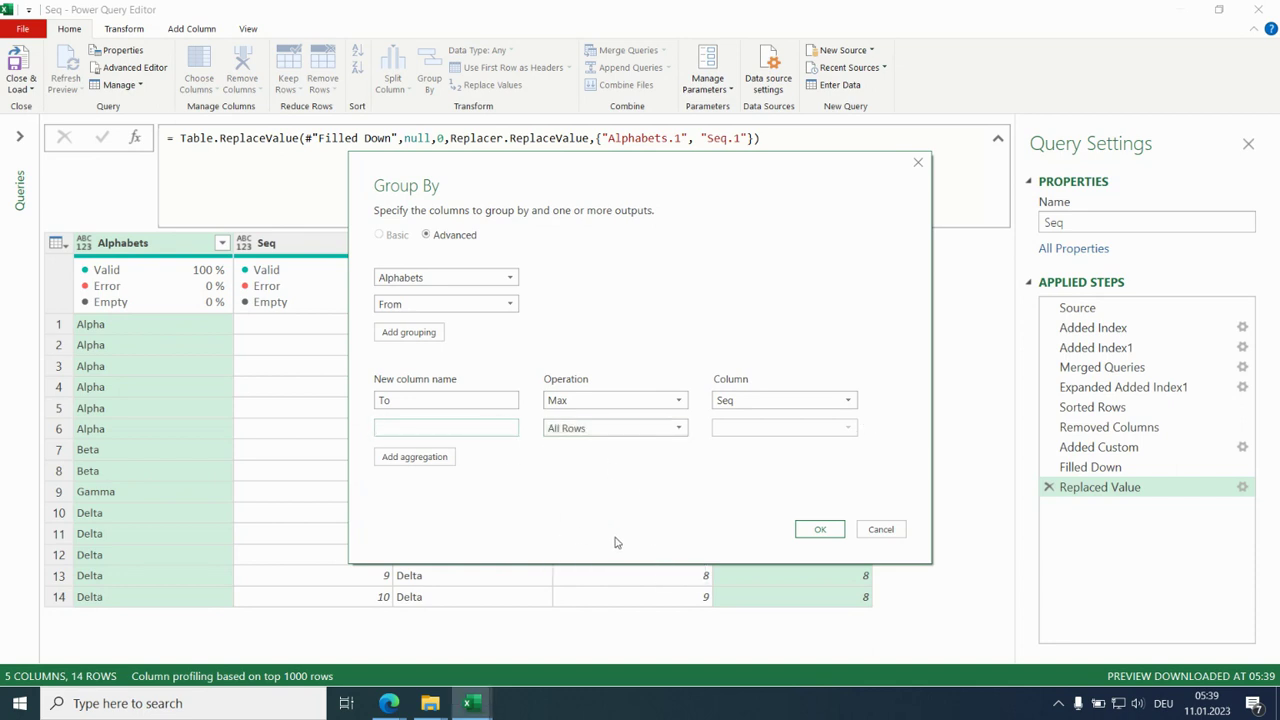
pyautogui.write('Missing')
pyautogui.click(812, 530)
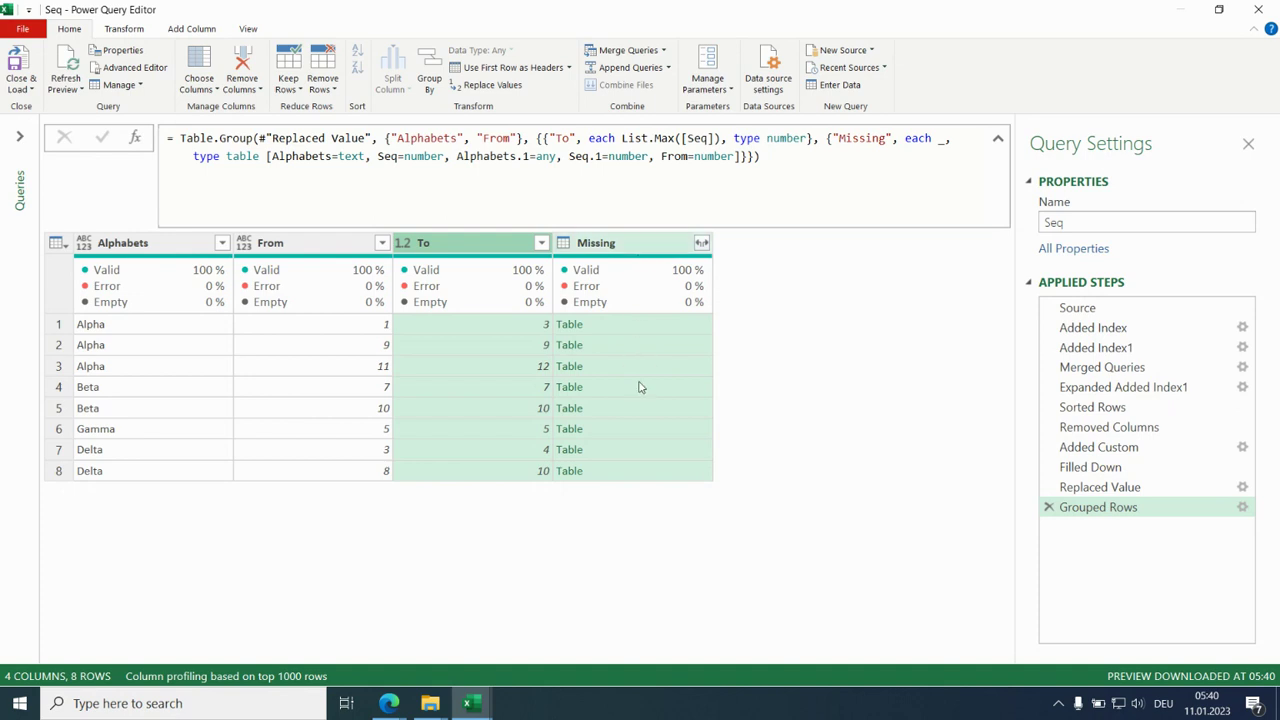
# - Preview the first Missing table and delete the underscore and table type definition after each in the Missing aggregation
pyautogui.click(656, 330)
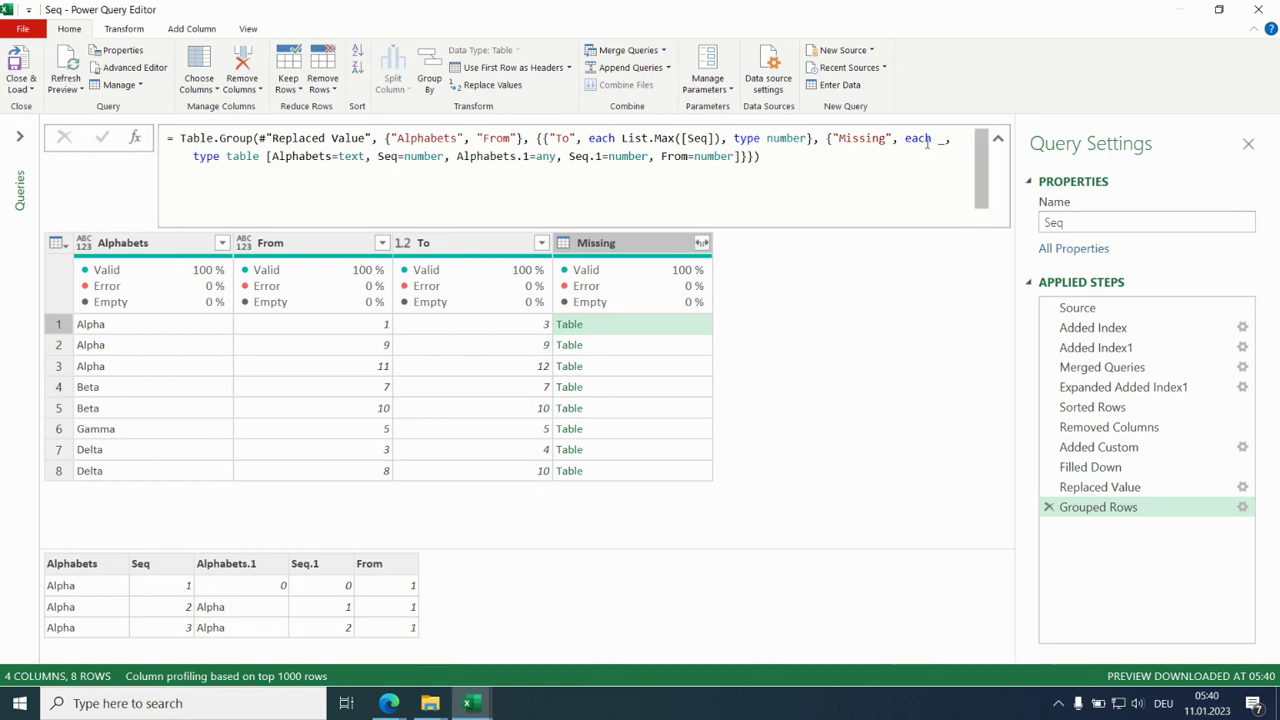
pyautogui.moveTo(940, 142); pyautogui.dragTo(938, 155)
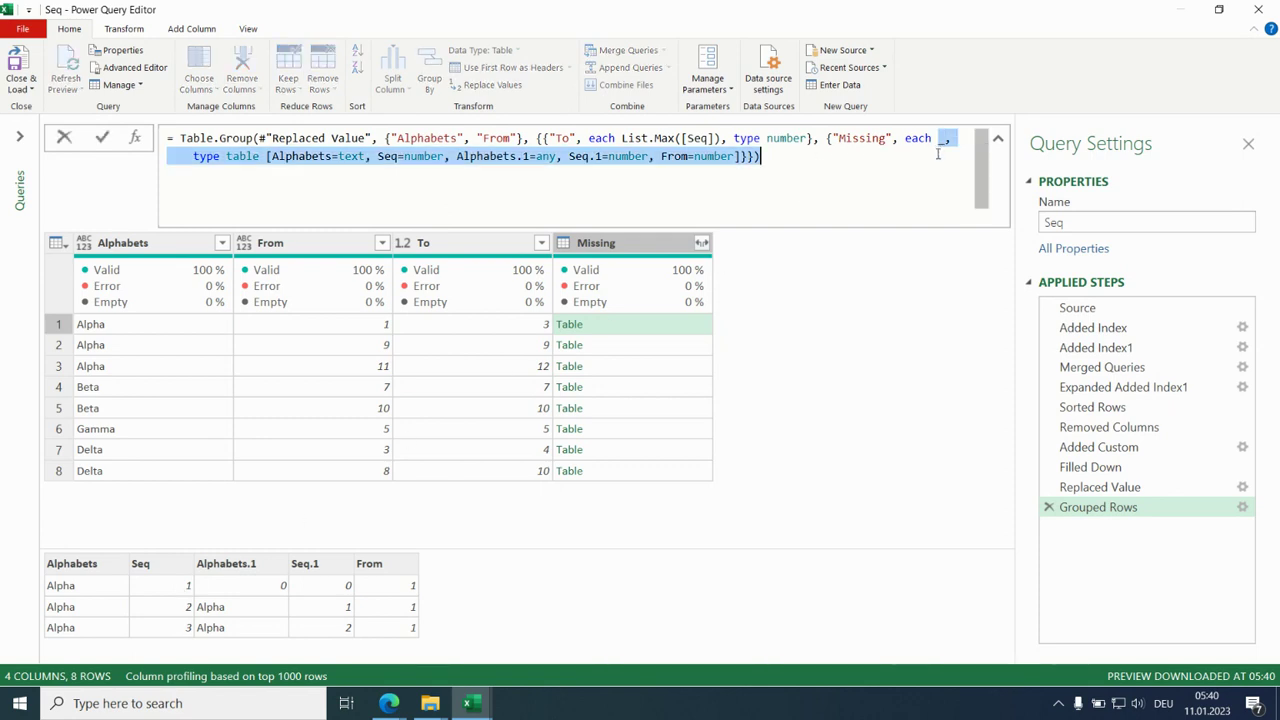
pyautogui.click(938, 143)
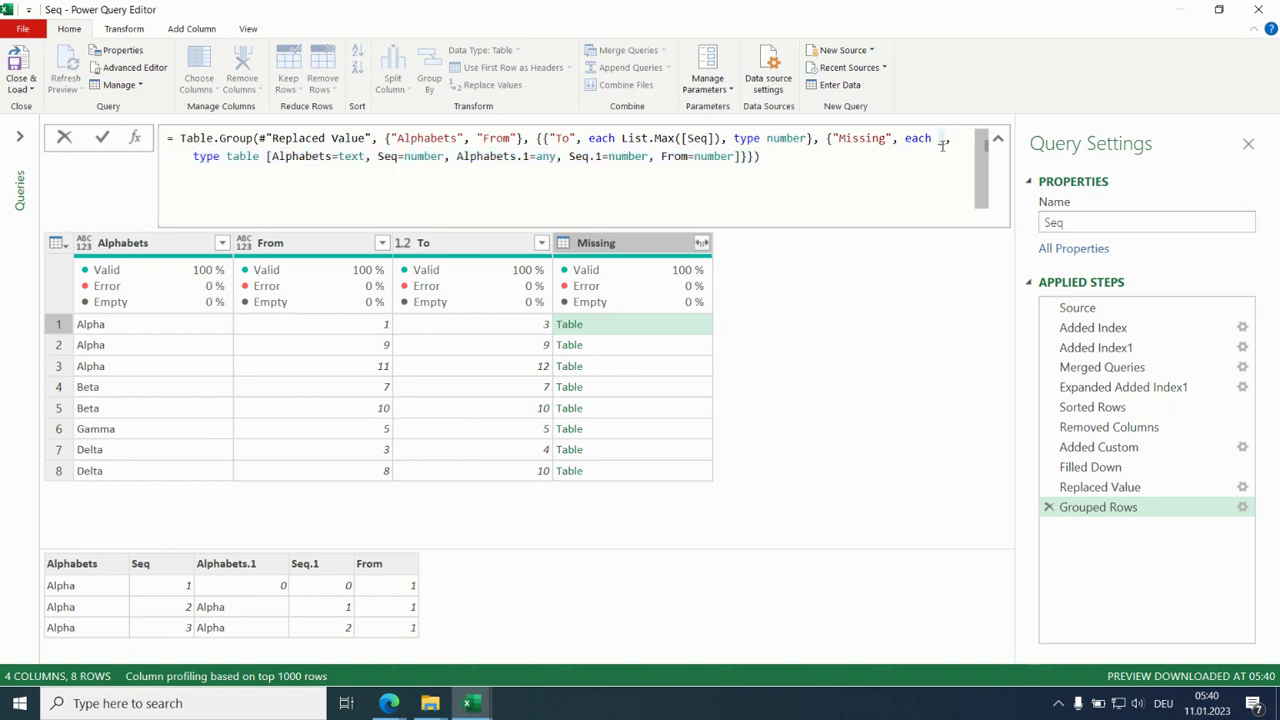
pyautogui.moveTo(942, 144); pyautogui.dragTo(742, 157)
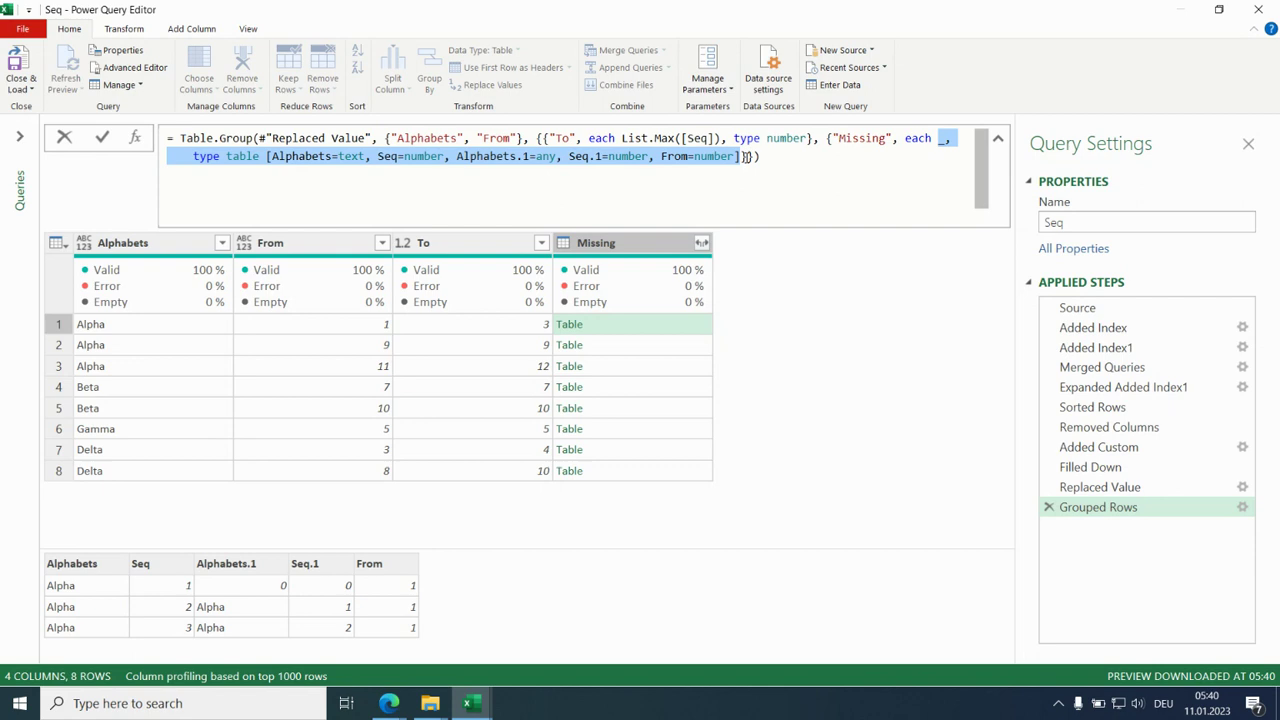
pyautogui.press('BackSpace')
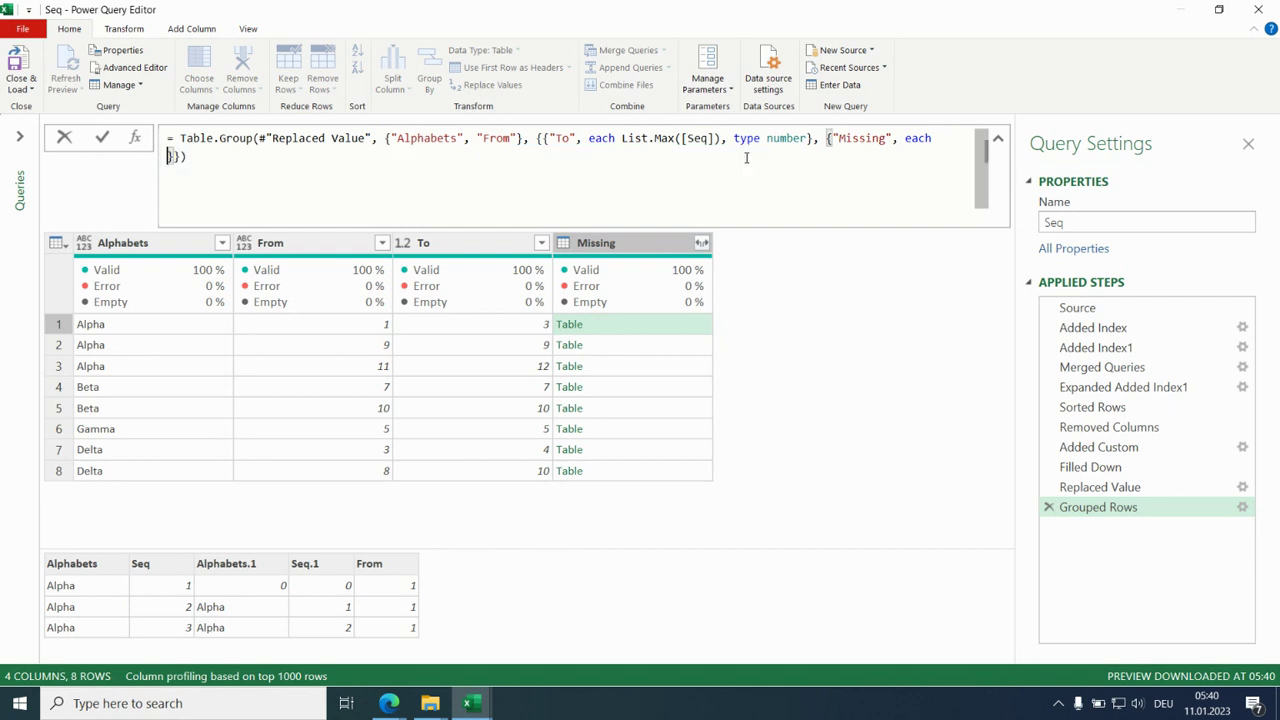
# - Enter _[Seq.1]{0} as the Missing aggregation's expression and apply the formula
pyautogui.write('_[Seq.1')
pyautogui.press('Right')
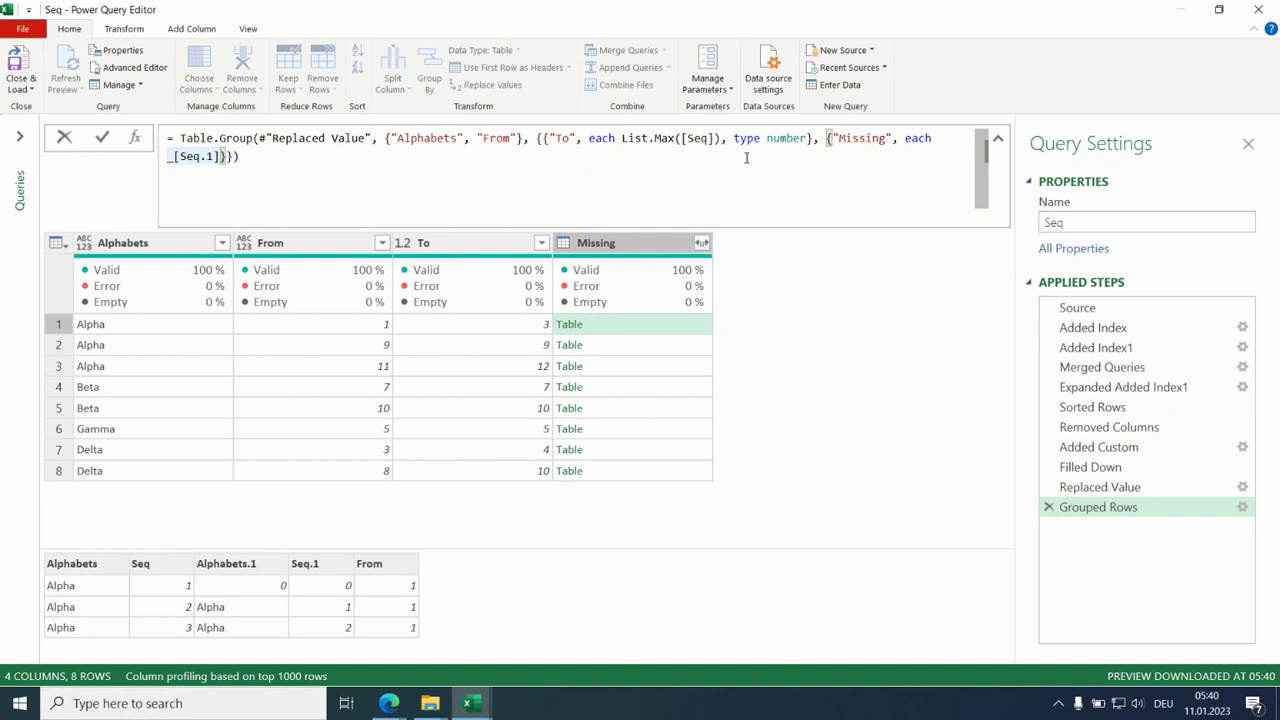
pyautogui.write('{')
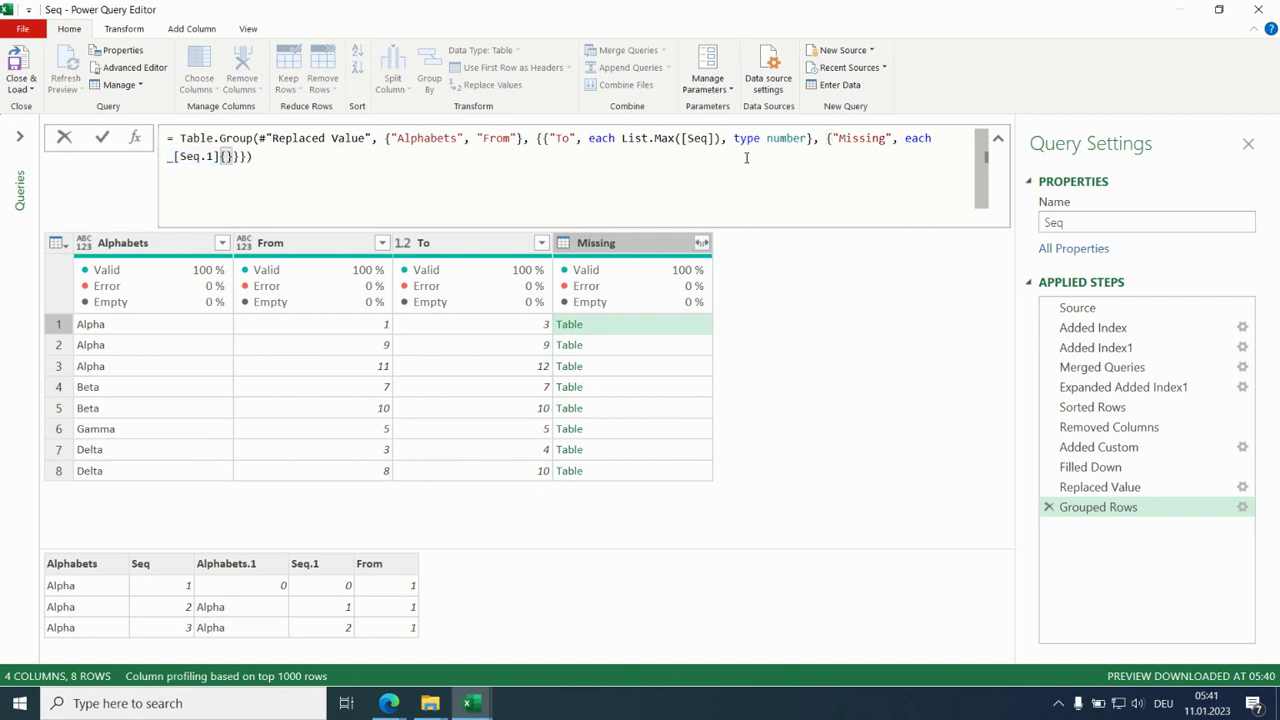
pyautogui.write('0')
pyautogui.press('Return')
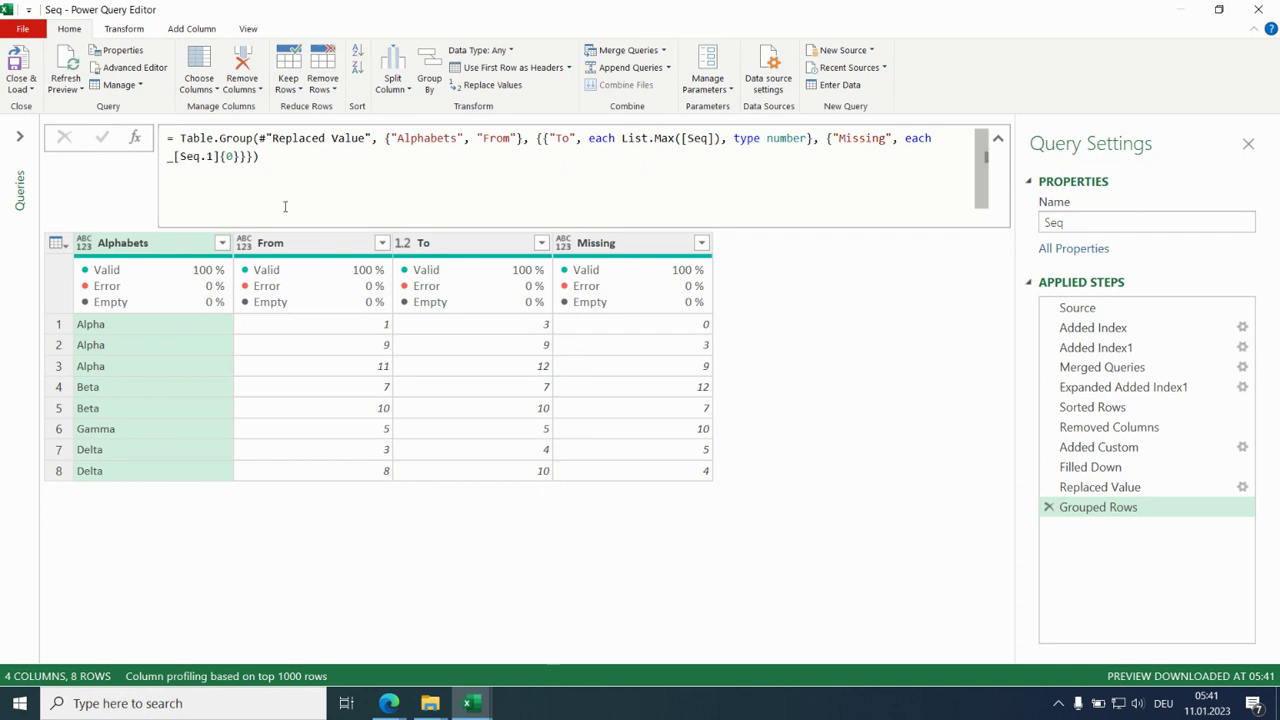
# - Add space before the closing braces and copy the expression _[Seq.1]{0} in the Missing aggregation
pyautogui.click(239, 157)
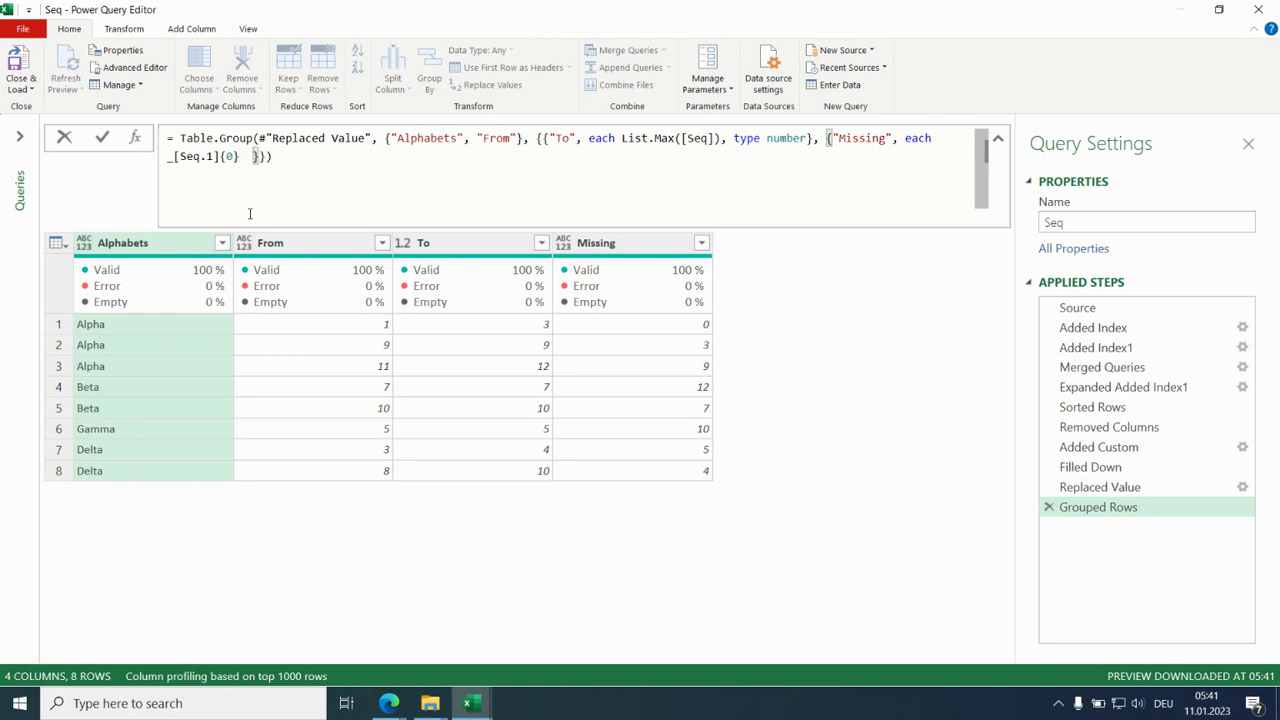
pyautogui.click(173, 159)
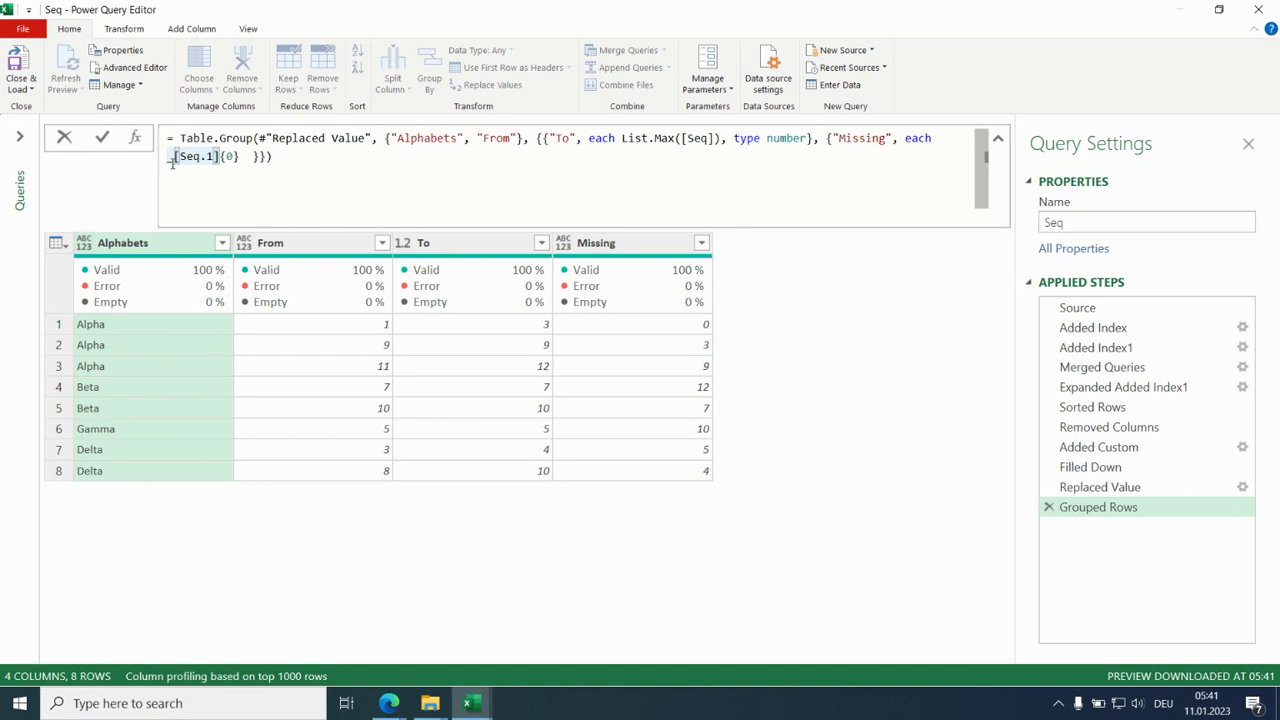
pyautogui.hotkey('shift', 'Right')
pyautogui.hotkey('shift', 'Right')
pyautogui.hotkey('shift', 'Right')
pyautogui.hotkey('shift', 'Right')
pyautogui.hotkey('shift', 'Right')
pyautogui.hotkey('shift', 'Right')
pyautogui.hotkey('shift', 'Right')
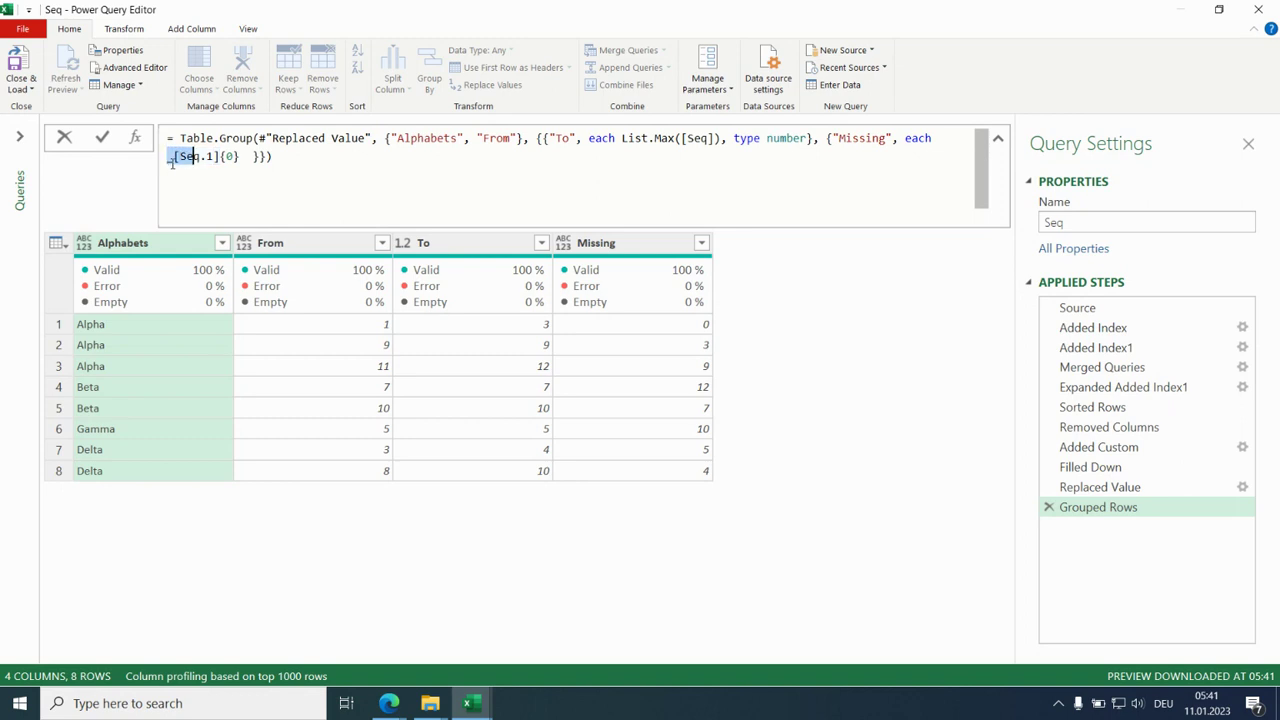
pyautogui.hotkey('shift', 'Right')
pyautogui.hotkey('shift', 'Right')
pyautogui.hotkey('shift', 'Right')
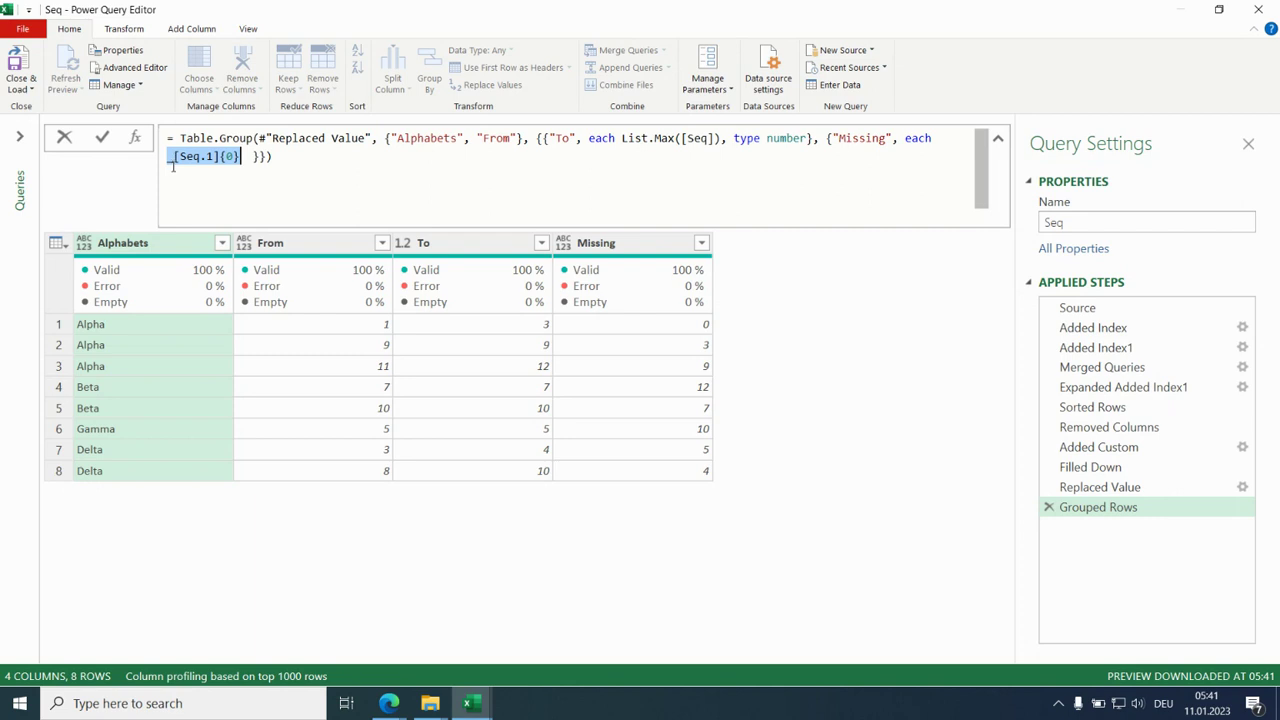
# - Insert an opening brace before _[Seq.1]{0} and append .. followed by the copied expression
pyautogui.click(169, 160)
pyautogui.hotkey('shift', 'Right')
pyautogui.hotkey('shift', 'Right')
pyautogui.hotkey('shift', 'Right')
pyautogui.hotkey('shift', 'Right')
pyautogui.hotkey('shift', 'Right')
pyautogui.hotkey('shift', 'Right')
pyautogui.hotkey('shift', 'Right')
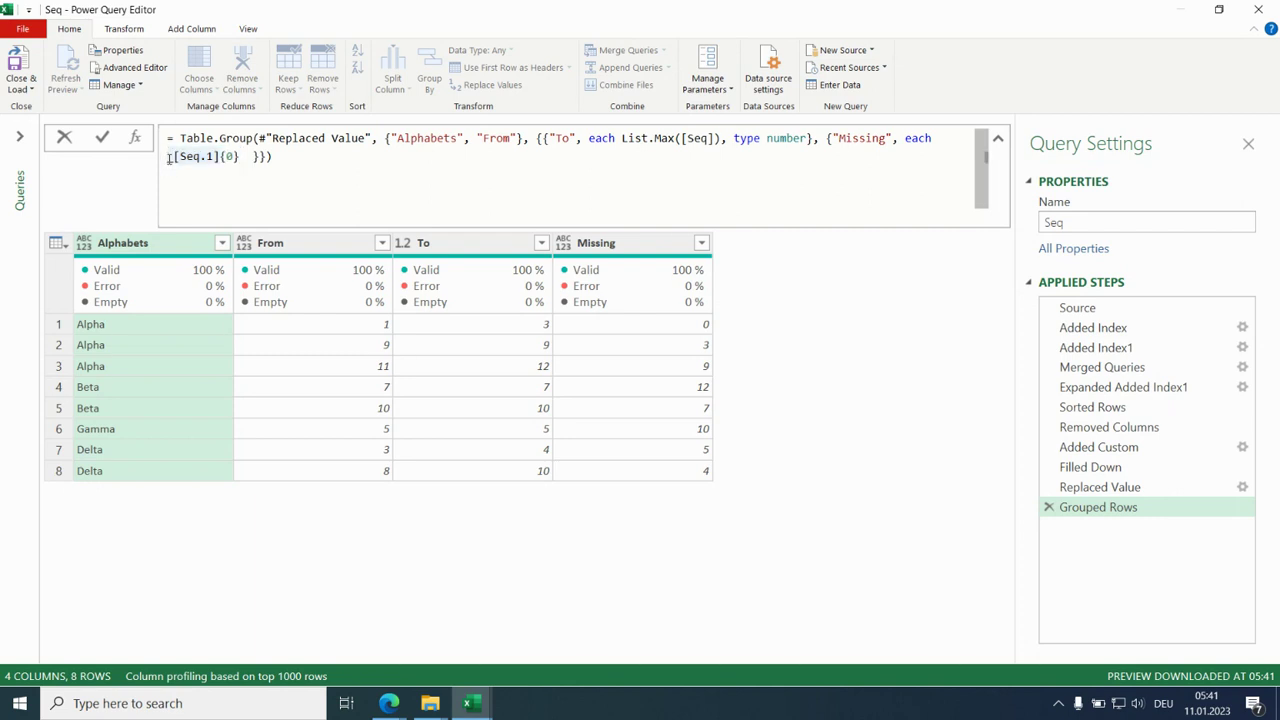
pyautogui.write('{')
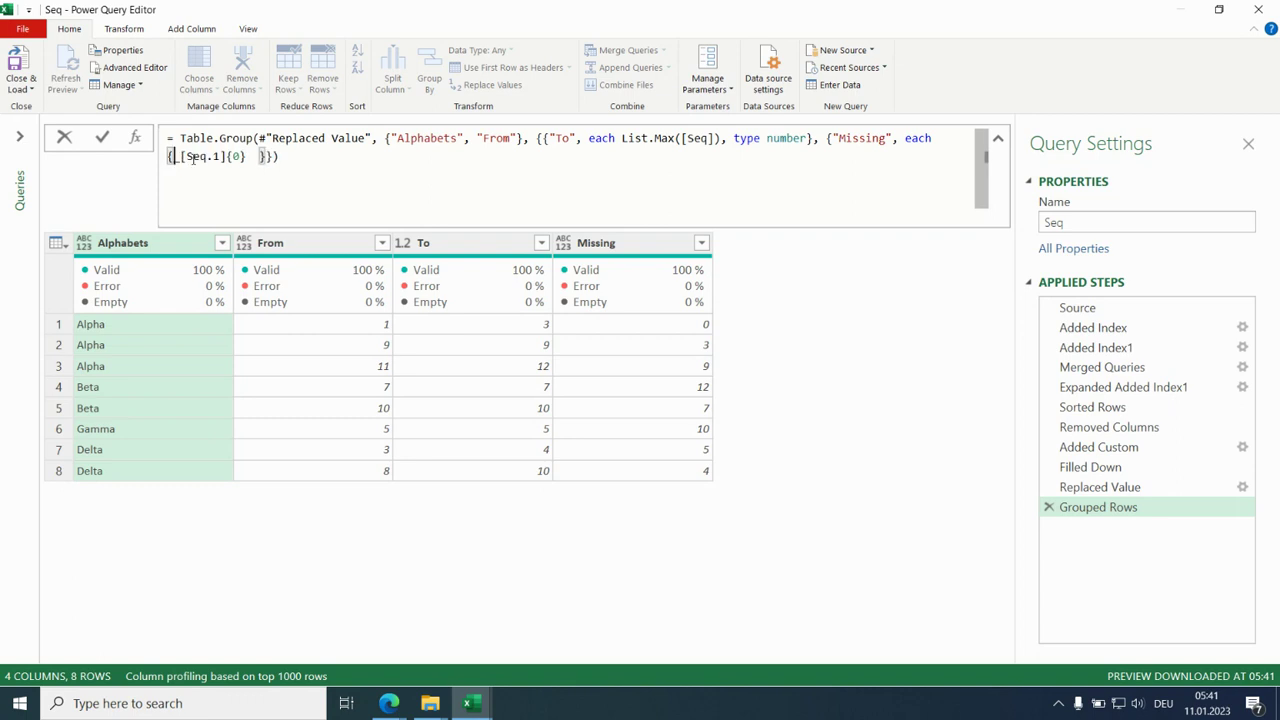
pyautogui.click(246, 159)
pyautogui.write('..')
pyautogui.write('_[Seq.1]{0}')
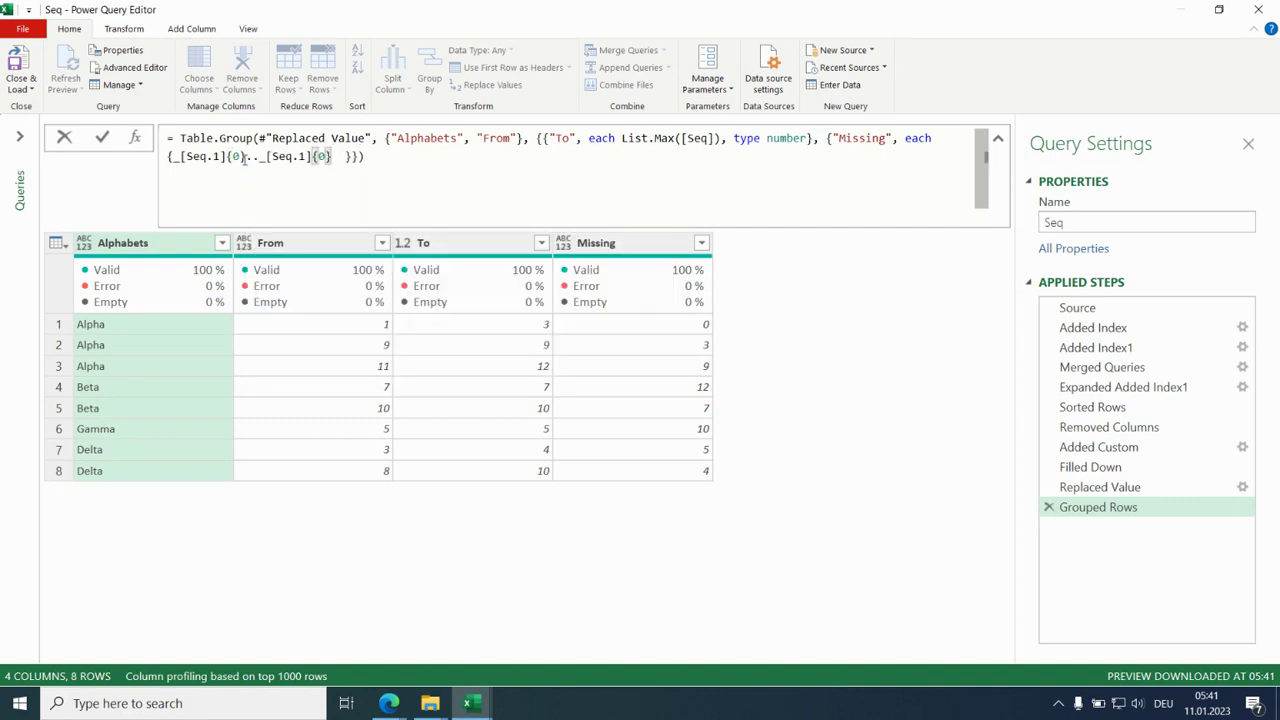
# - Change the range's second reference to _[Seq]{0} and apply the formula
pyautogui.click(292, 158)
pyautogui.press('Delete')
pyautogui.press('Delete')
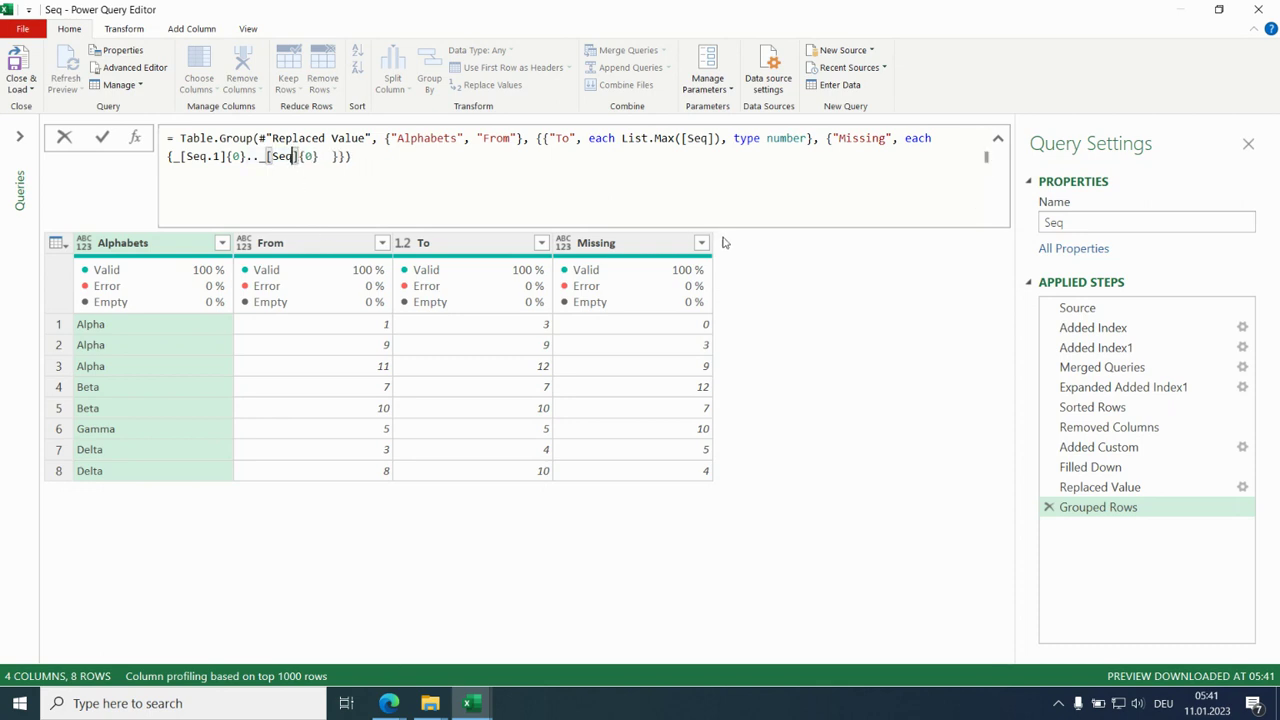
pyautogui.press('Return')
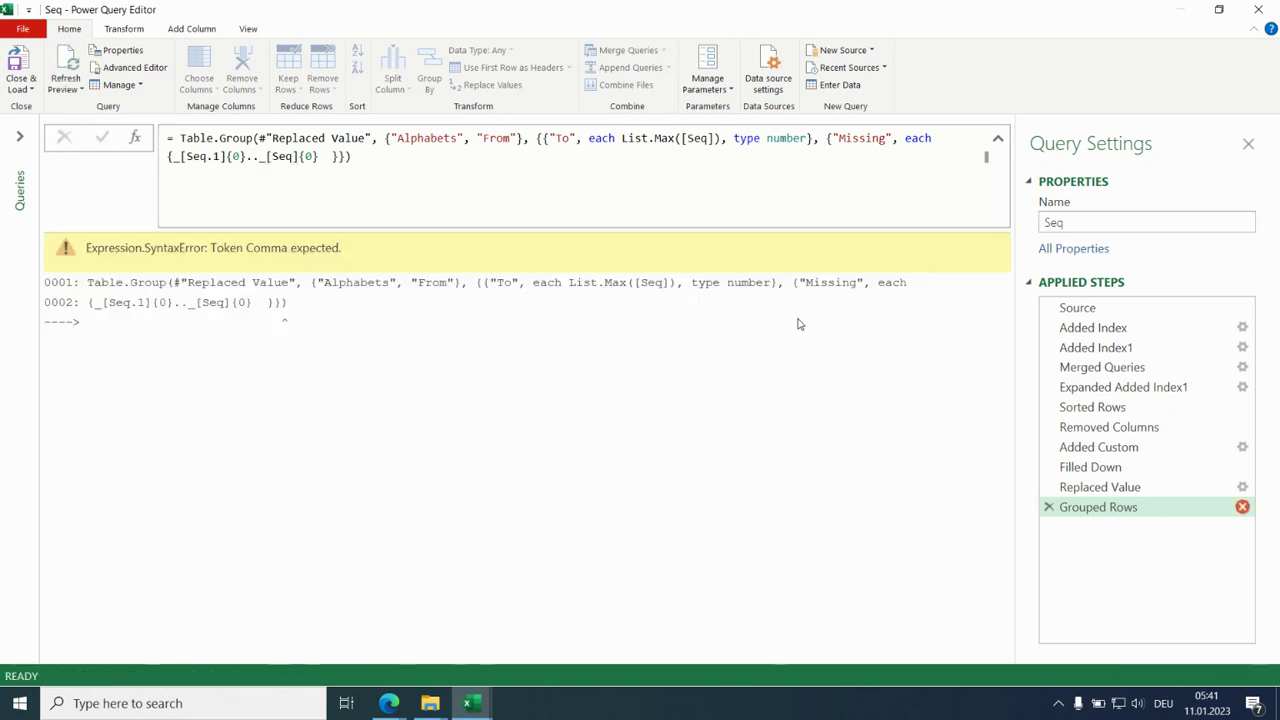
# - Close the range with a closing brace after _[Seq]{0}, apply the formula and preview the first two Missing lists
pyautogui.click(322, 157)
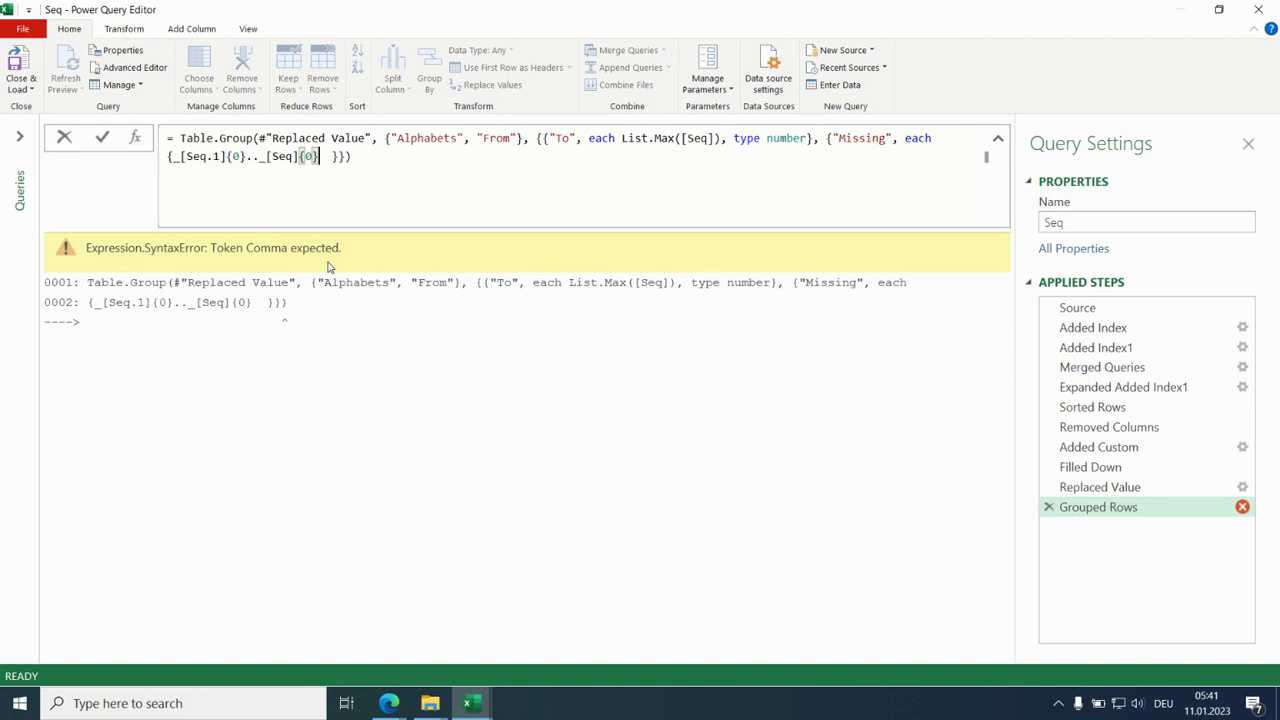
pyautogui.write('}')
pyautogui.press('Return')
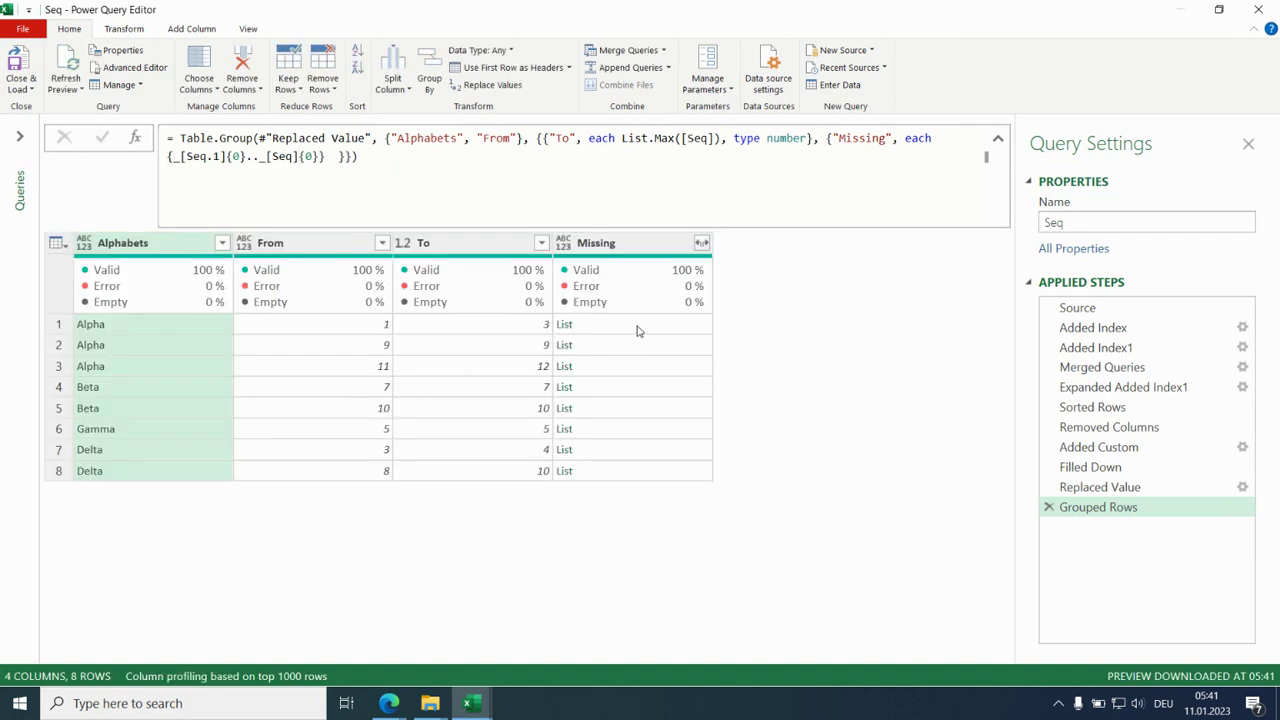
pyautogui.click(640, 330)
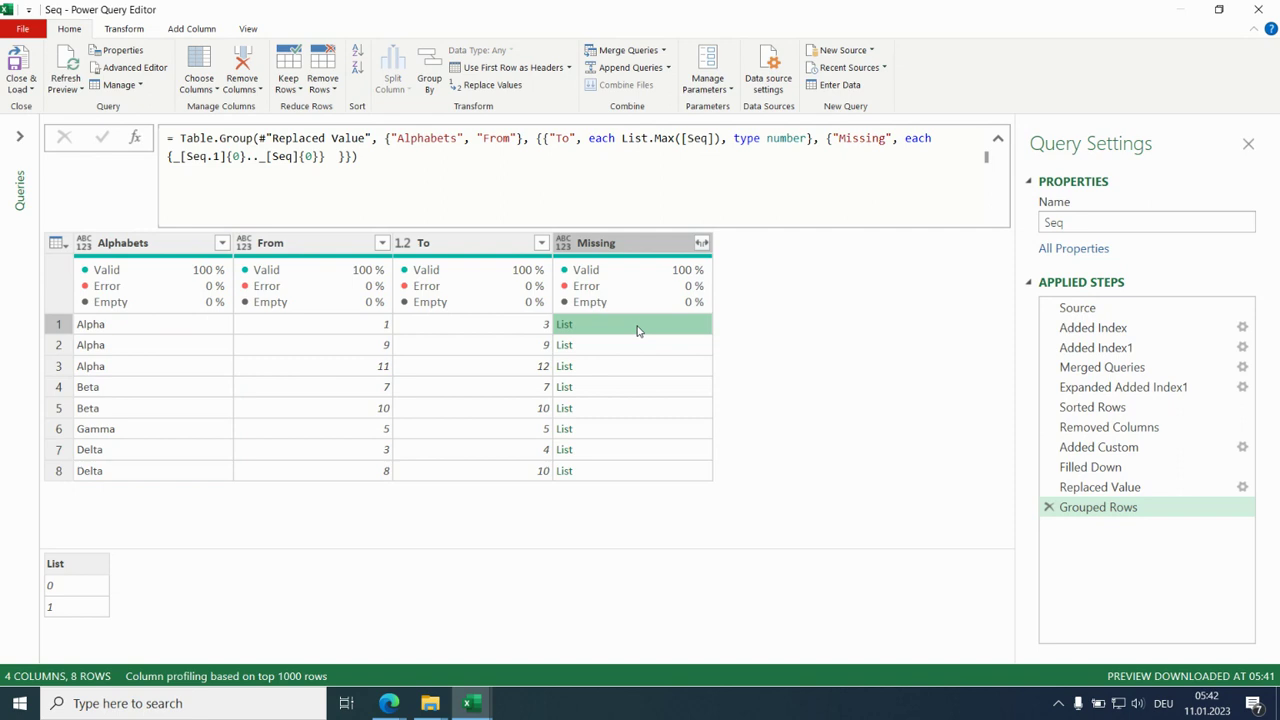
pyautogui.click(638, 345)
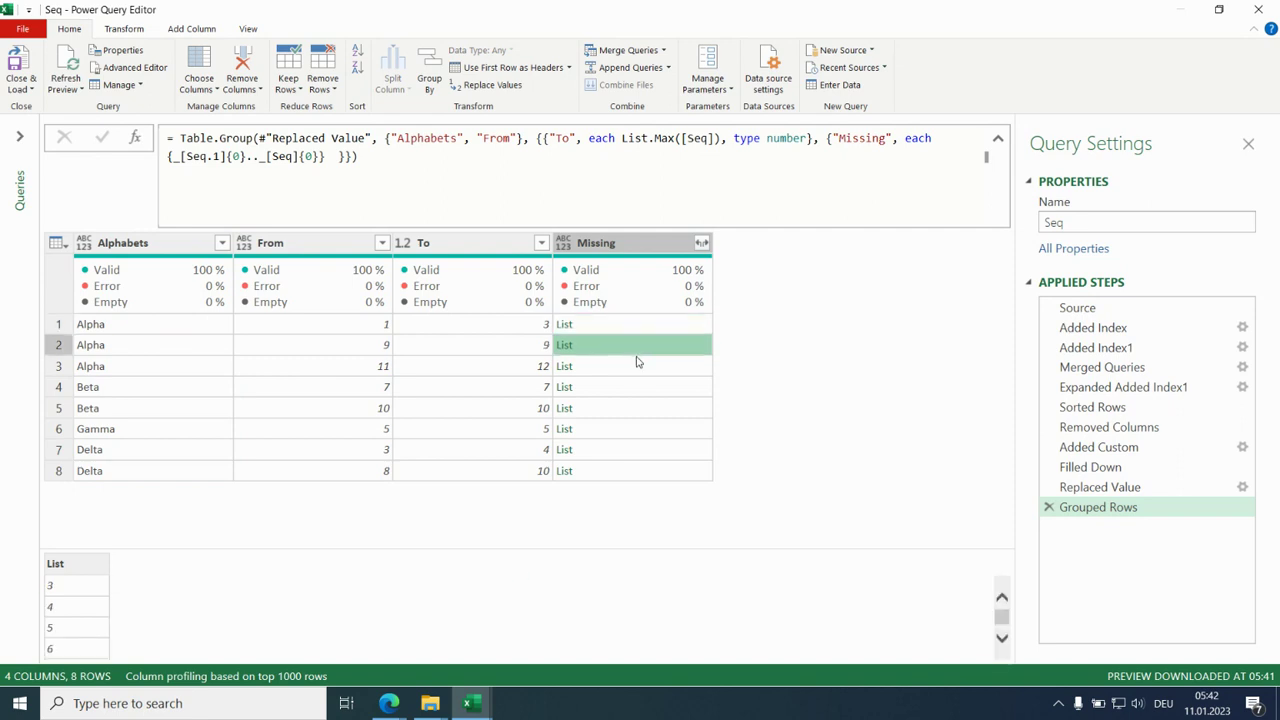
# - Change the Missing range to {_[Seq.1]{0}+1.._[Seq]{0}-1}, apply the formula and preview the second row's list
pyautogui.moveTo(577, 550); pyautogui.dragTo(577, 520)
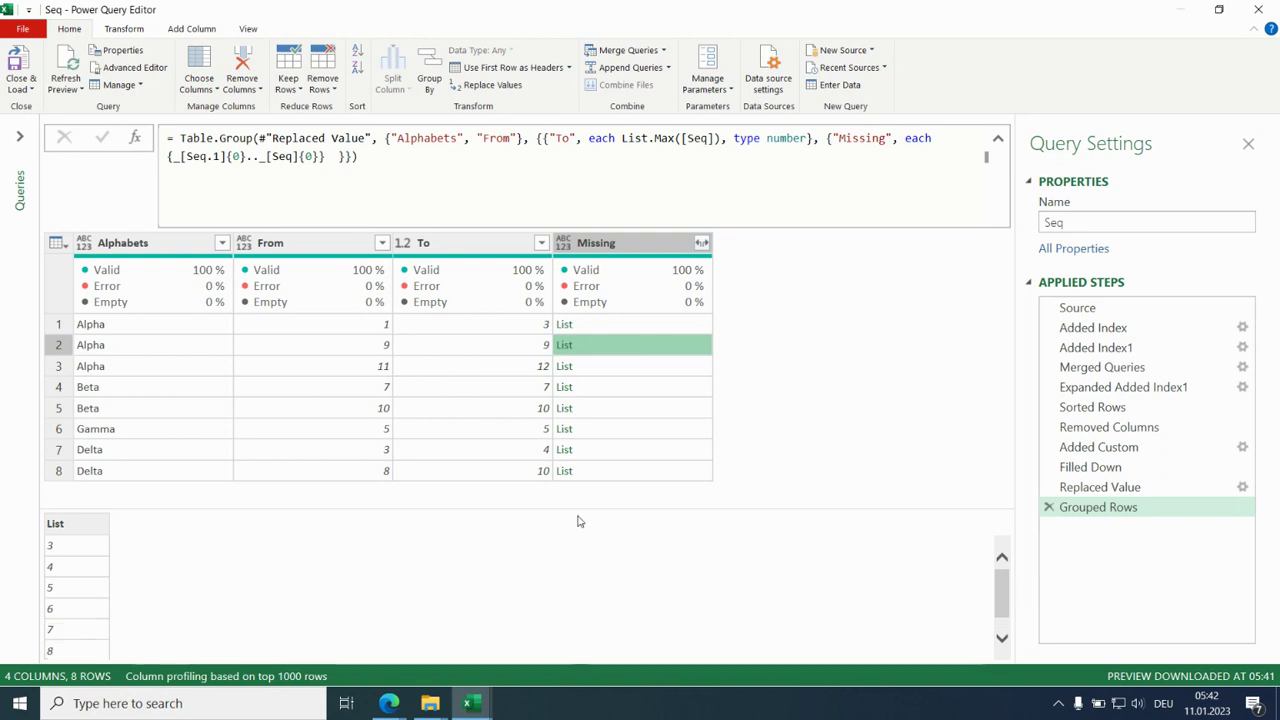
pyautogui.moveTo(577, 509); pyautogui.dragTo(576, 495)
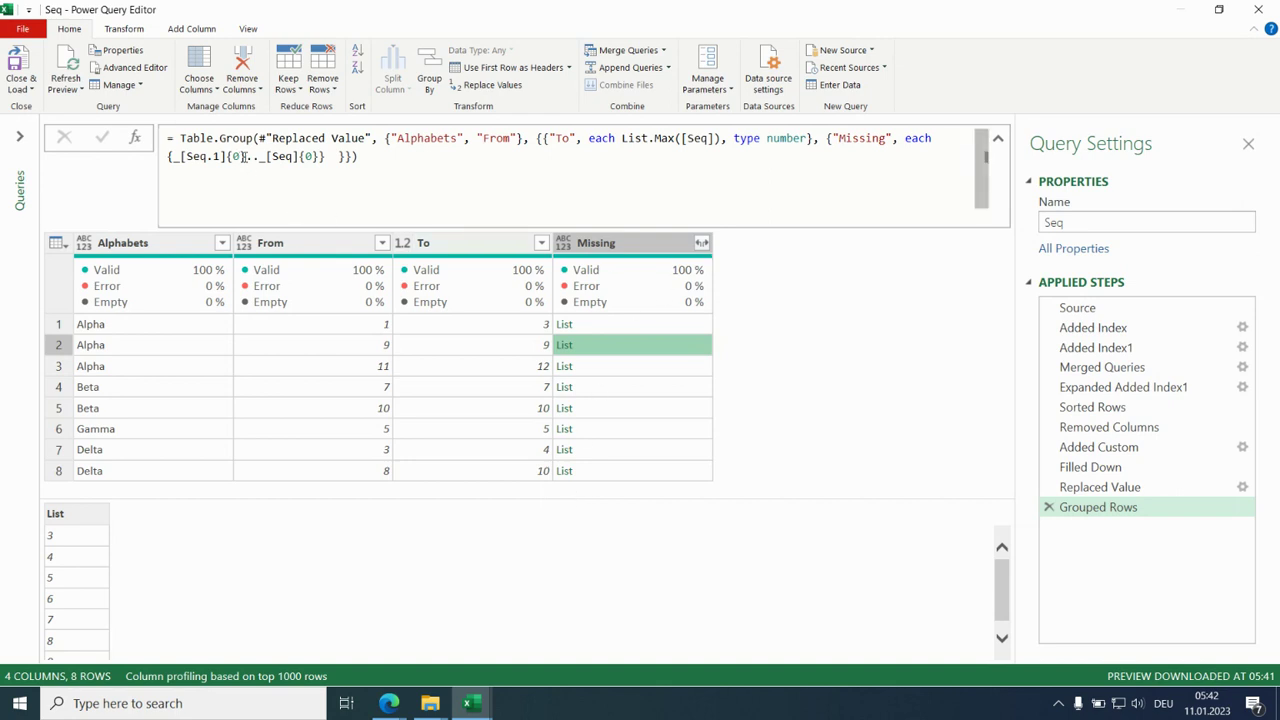
pyautogui.click(246, 157)
pyautogui.write('+1')
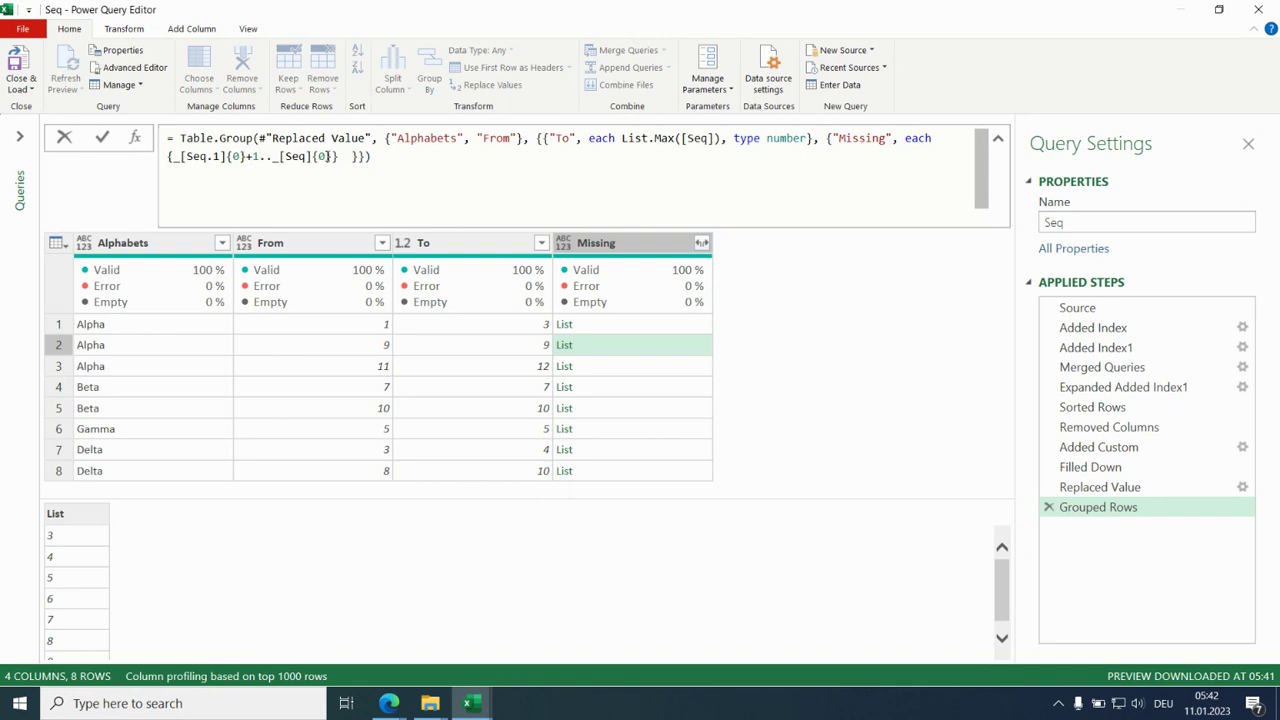
pyautogui.click(334, 157)
pyautogui.write('-1')
pyautogui.press('Return')
pyautogui.click(691, 338)
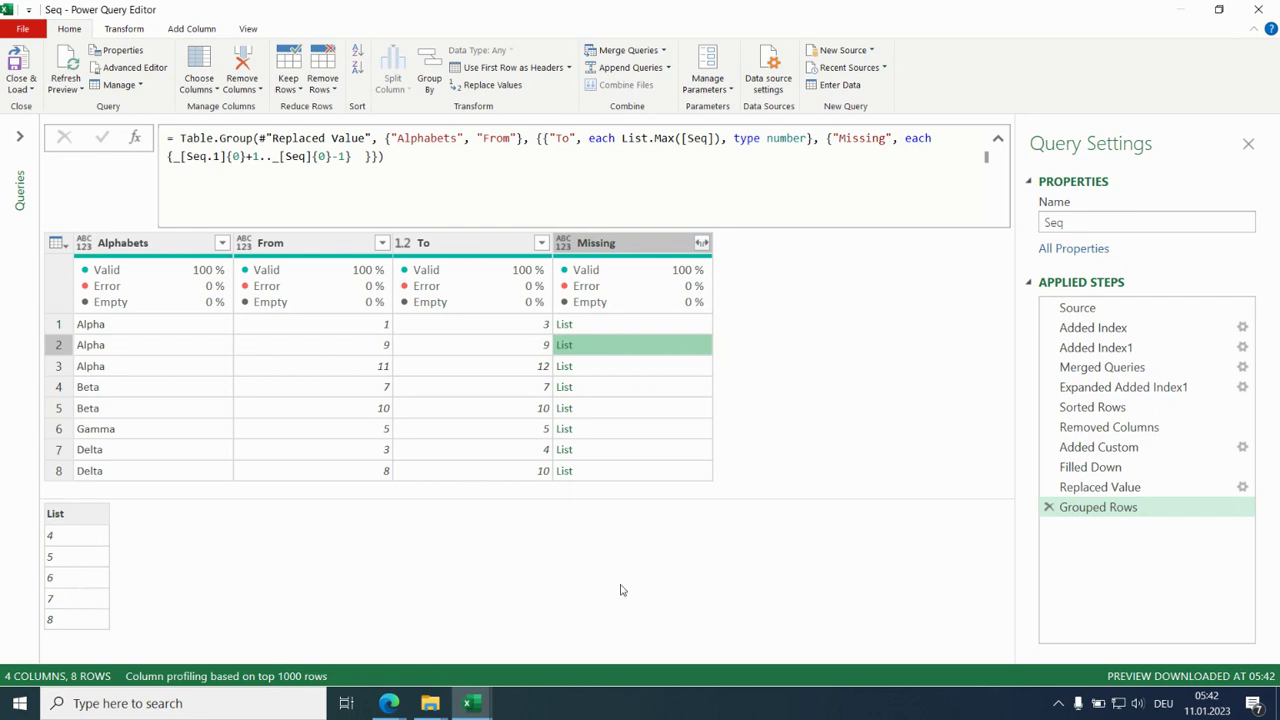
# - Extract the Missing column's list values as text, concatenated with a comma delimiter
pyautogui.click(702, 244)
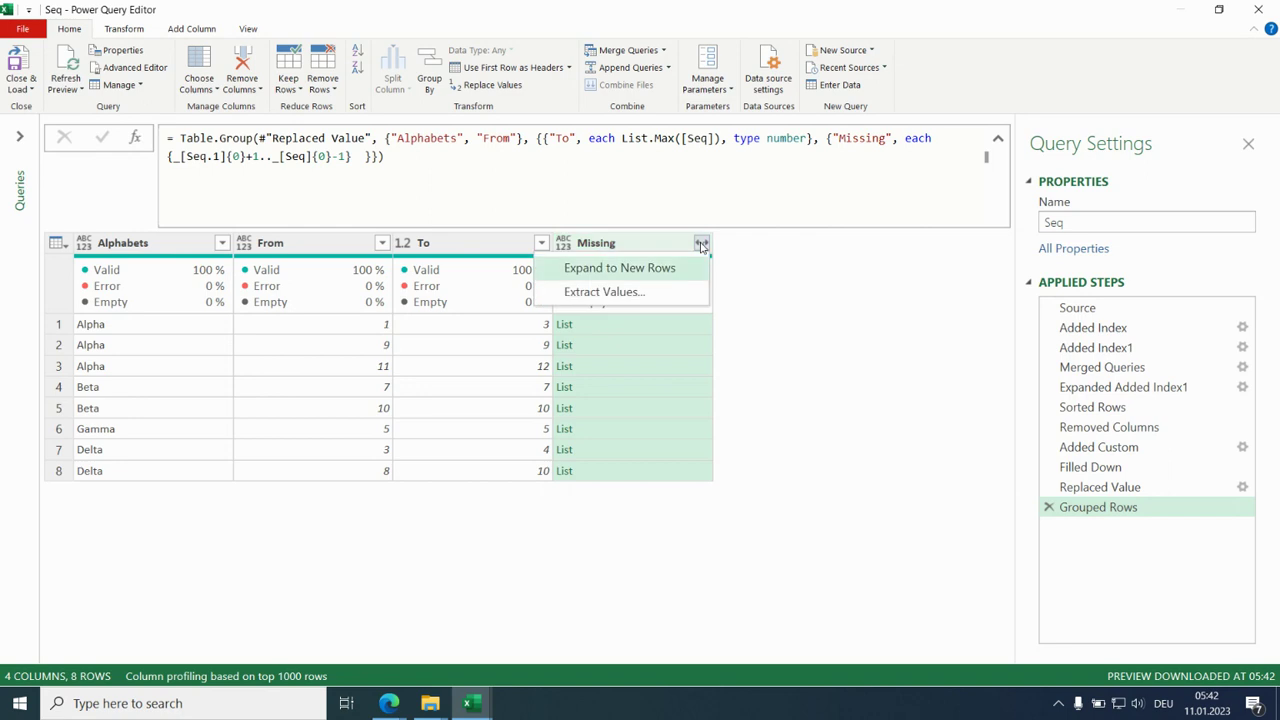
pyautogui.click(666, 297)
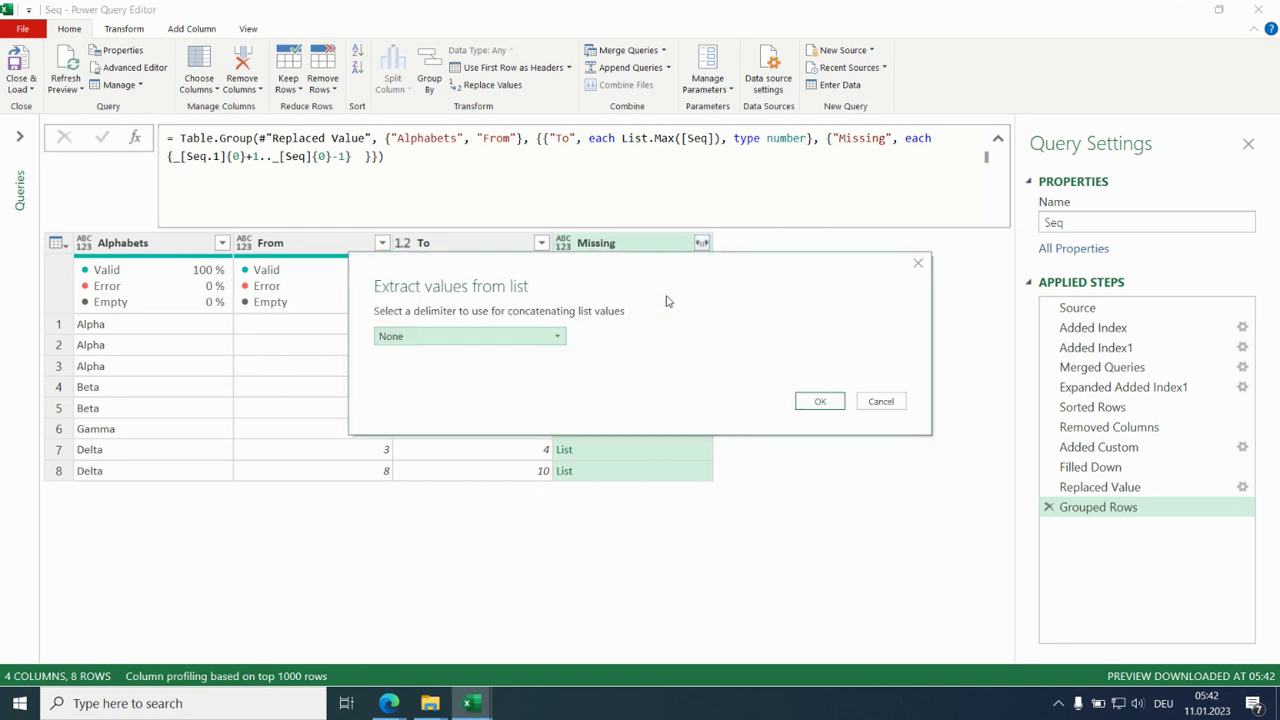
pyautogui.click(560, 336)
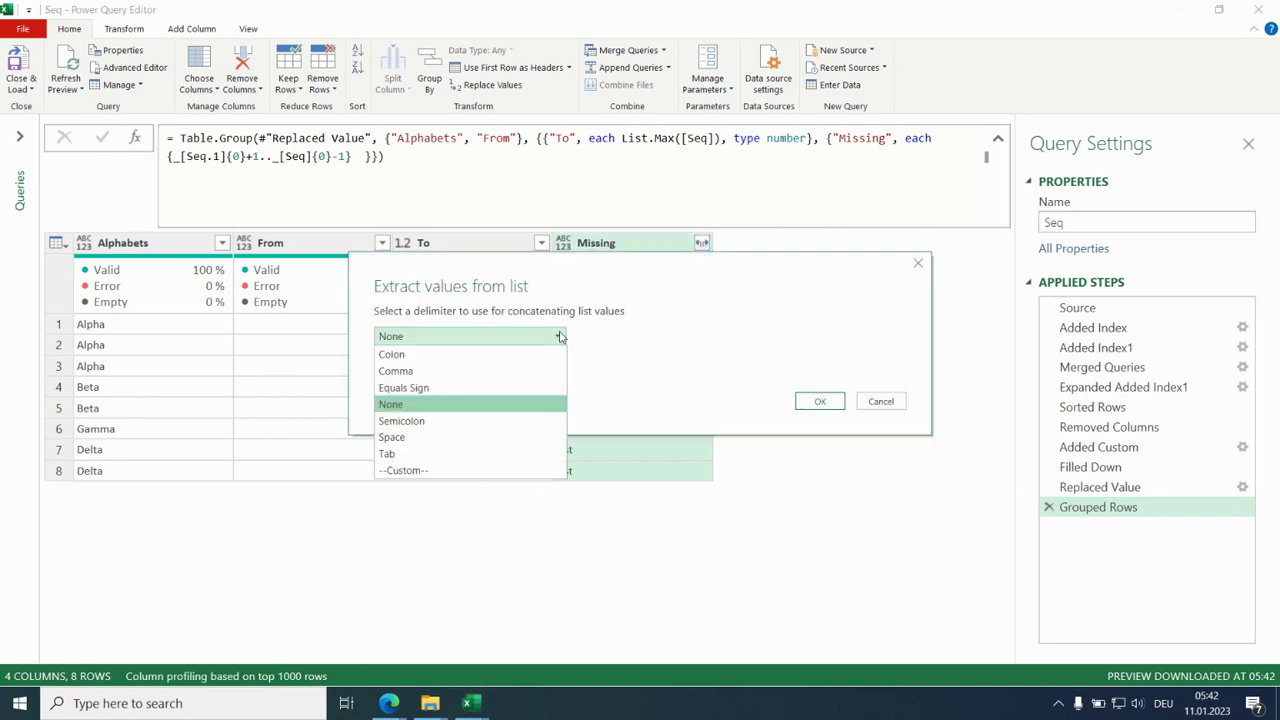
pyautogui.click(518, 368)
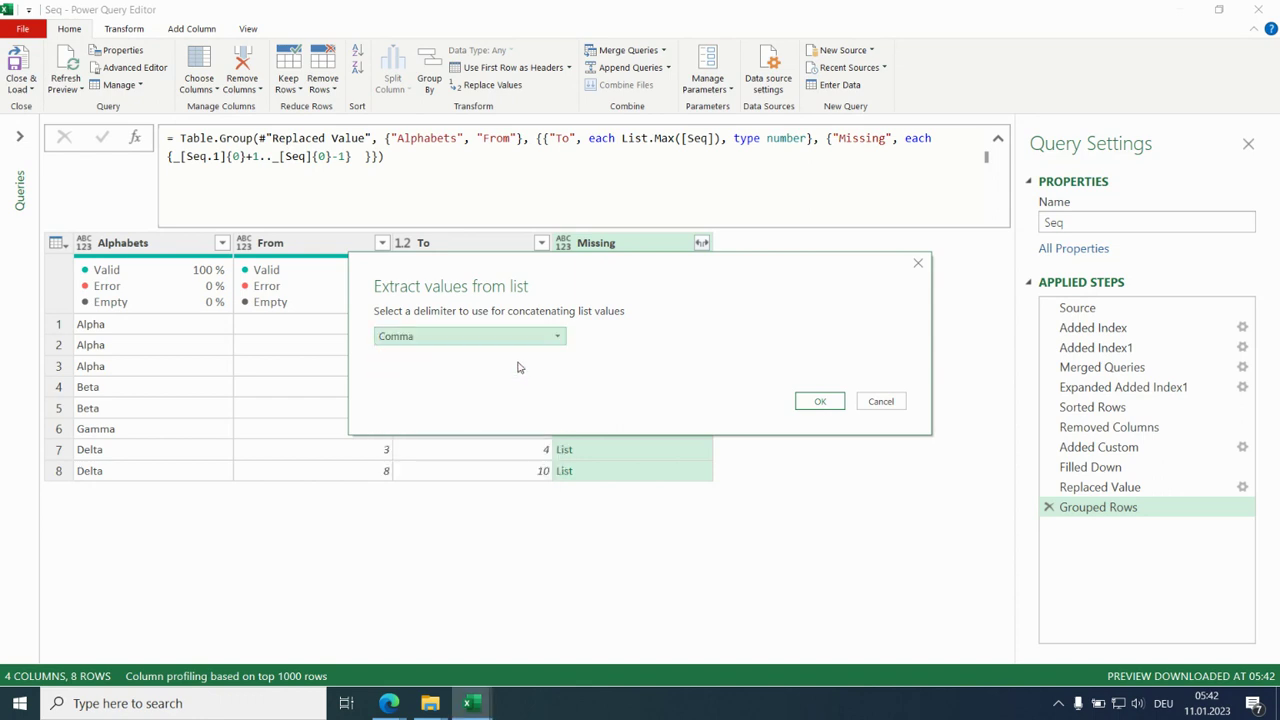
pyautogui.click(824, 400)
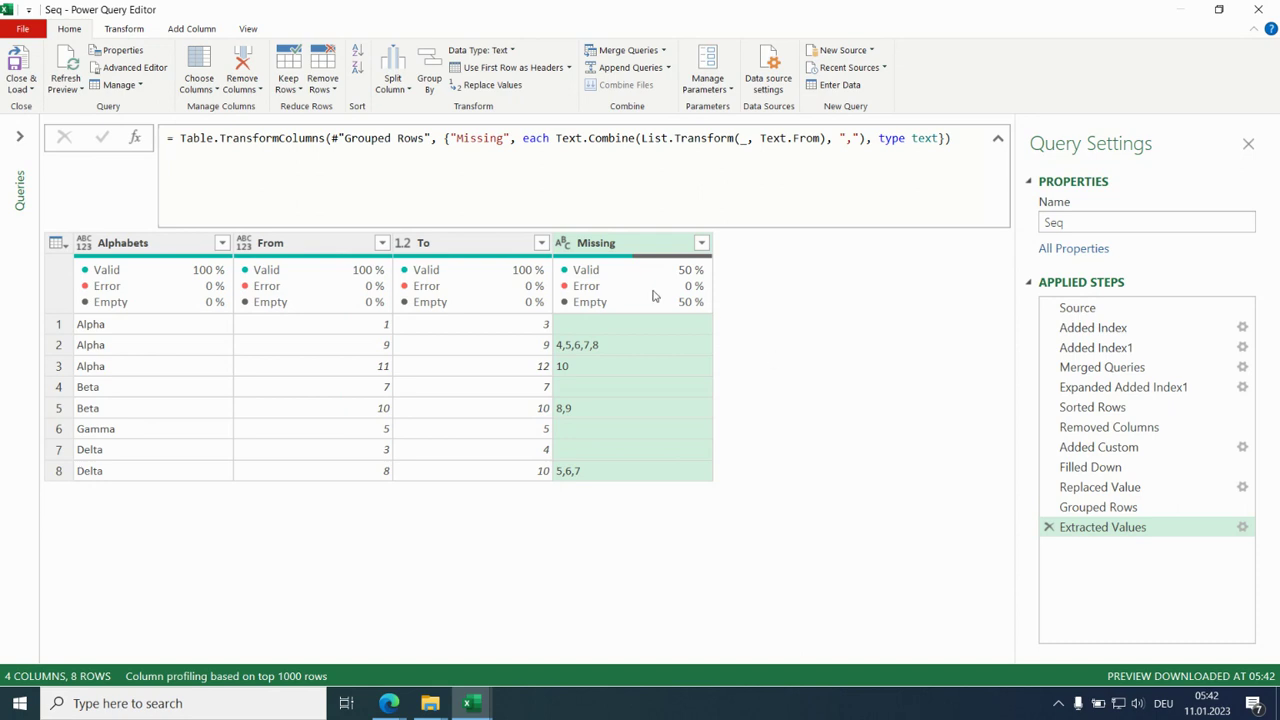
# - Close the query editor and load the query as a table into the existing worksheet at cell J1
pyautogui.click(32, 87)
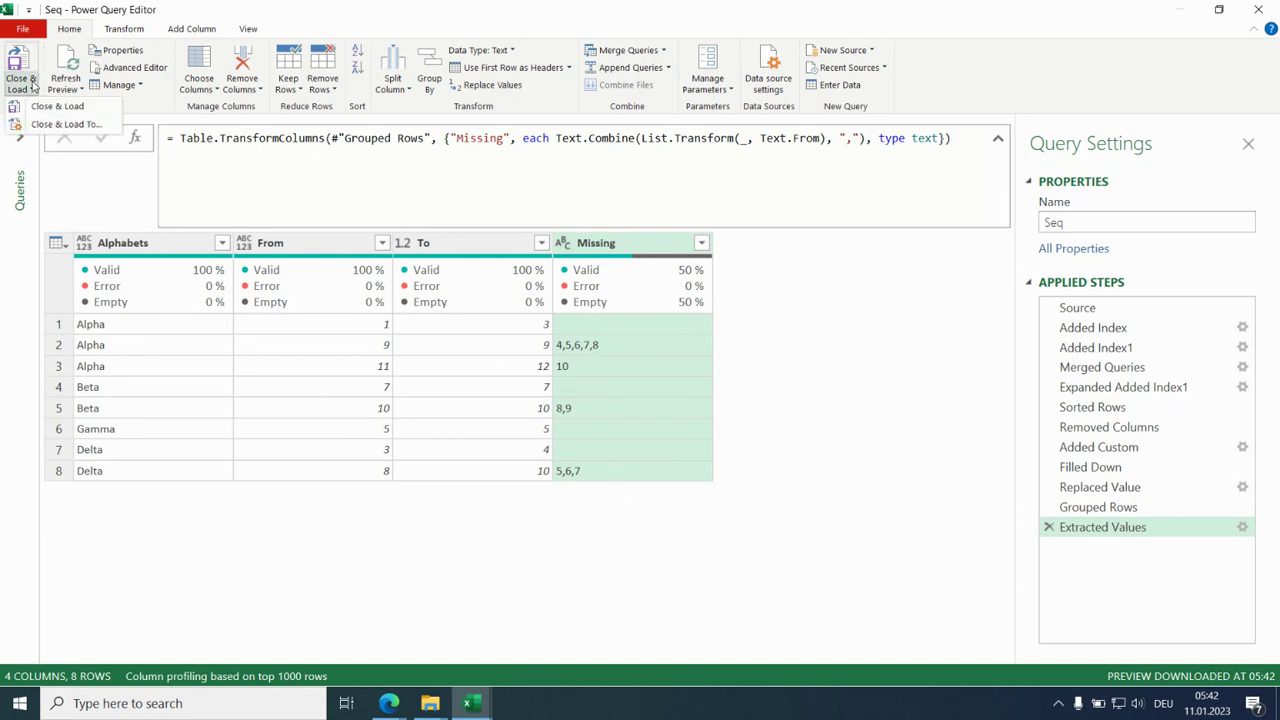
pyautogui.click(44, 125)
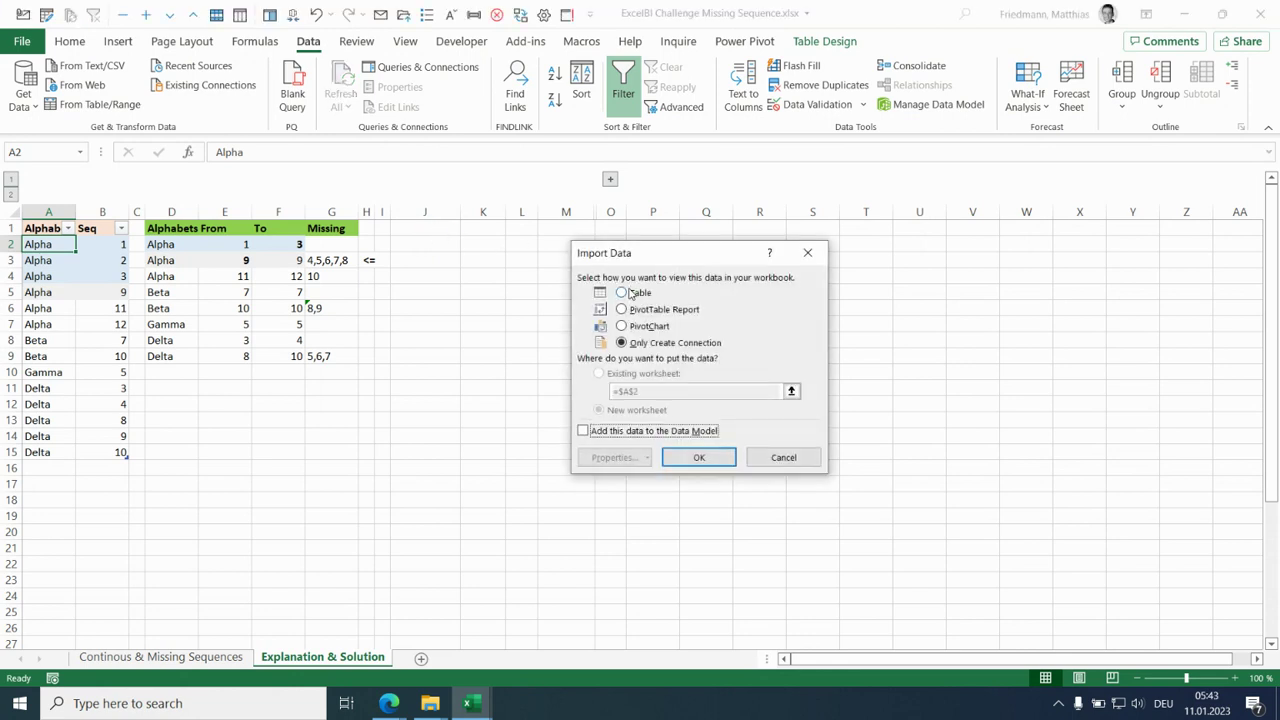
pyautogui.click(641, 374)
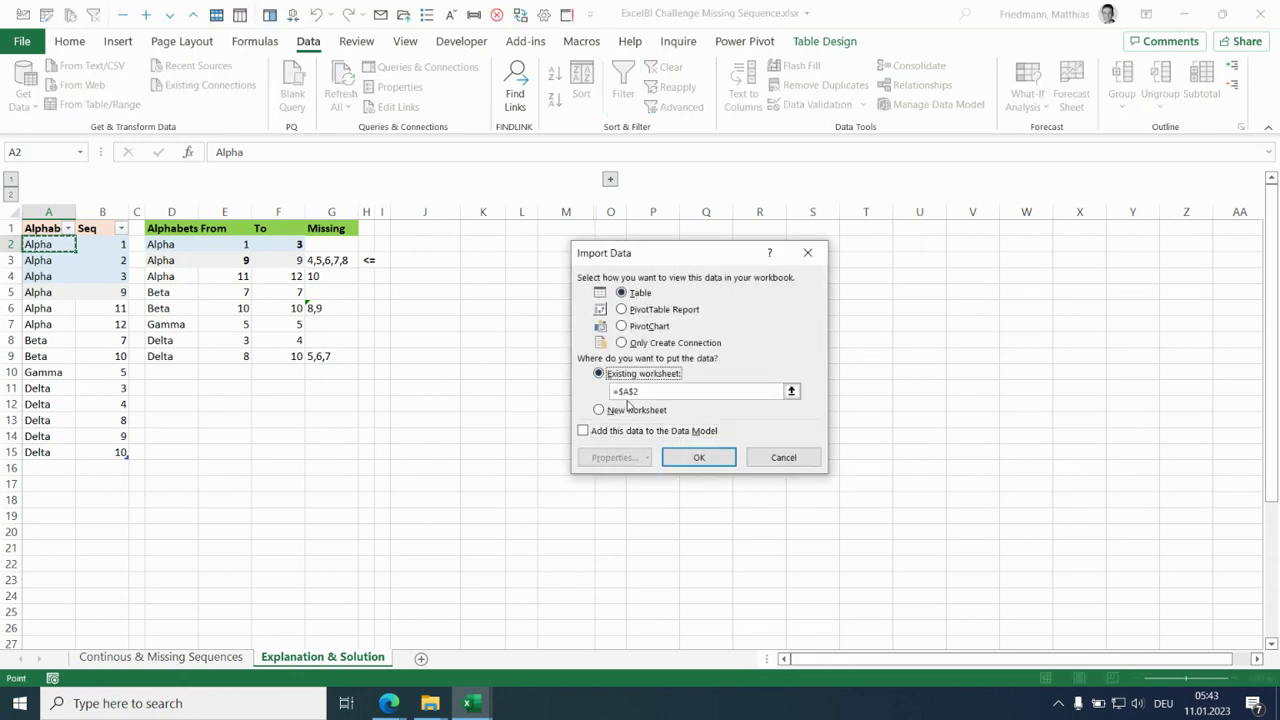
pyautogui.moveTo(625, 393); pyautogui.dragTo(644, 392)
pyautogui.press('BackSpace')
pyautogui.write('J2')
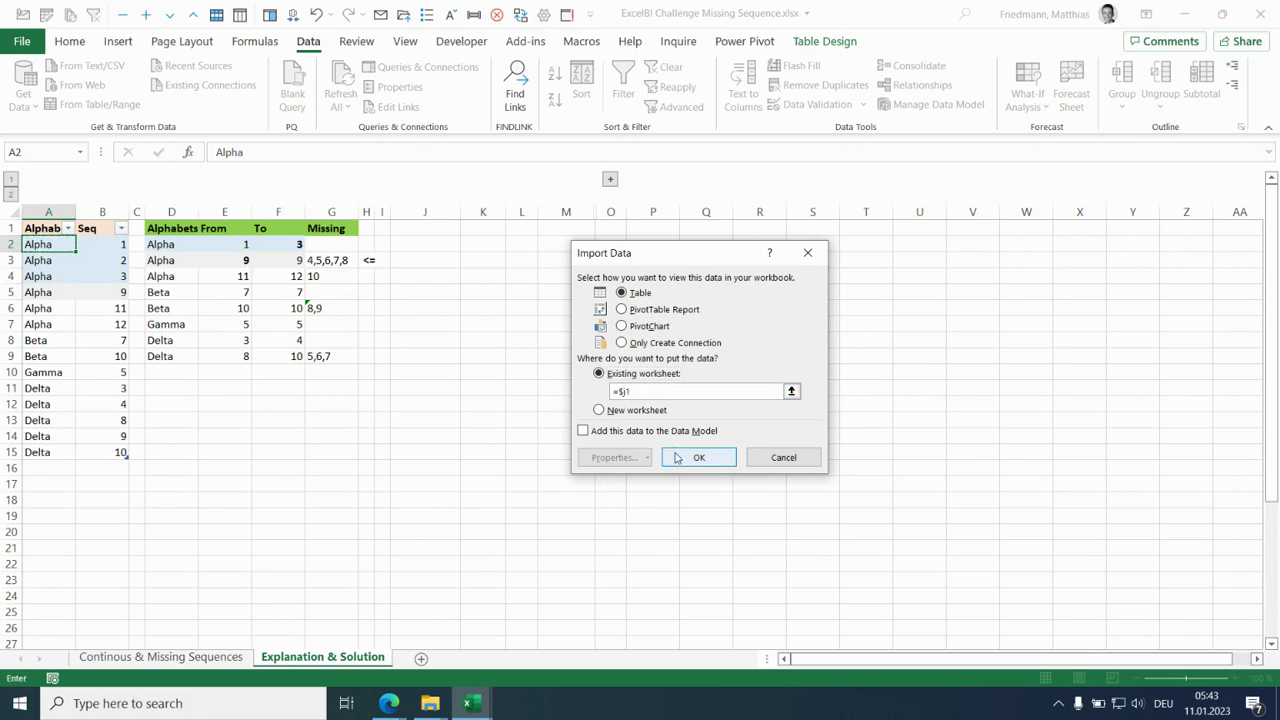
pyautogui.click(680, 458)
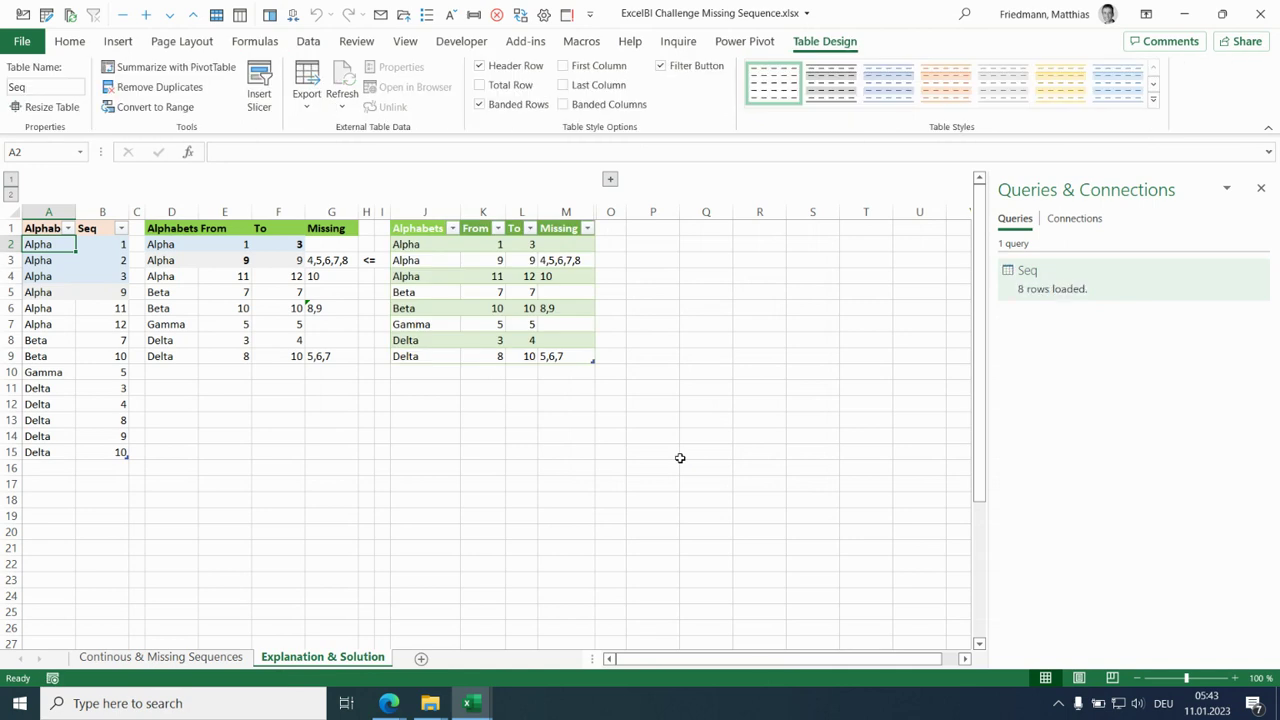